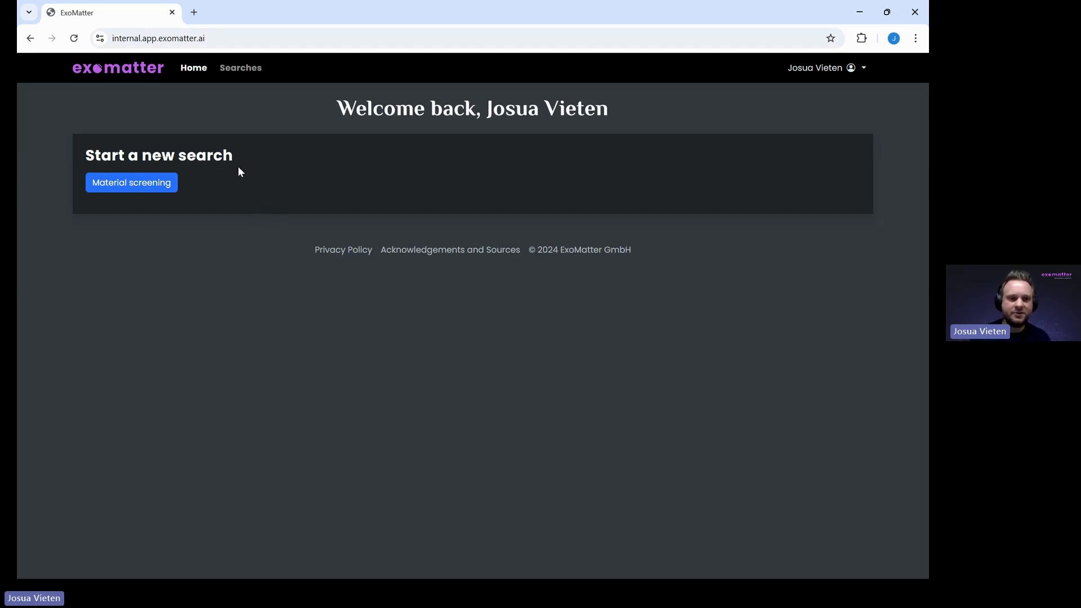
# - Start a new material screening search
pyautogui.click(159, 189)
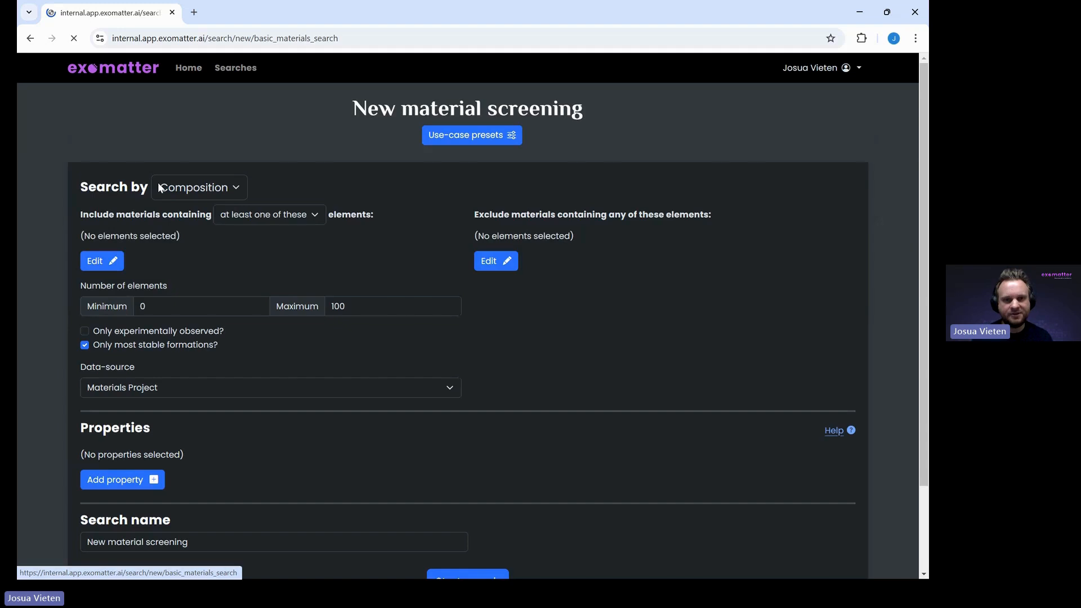
pyautogui.scroll(-1, 355, 185)
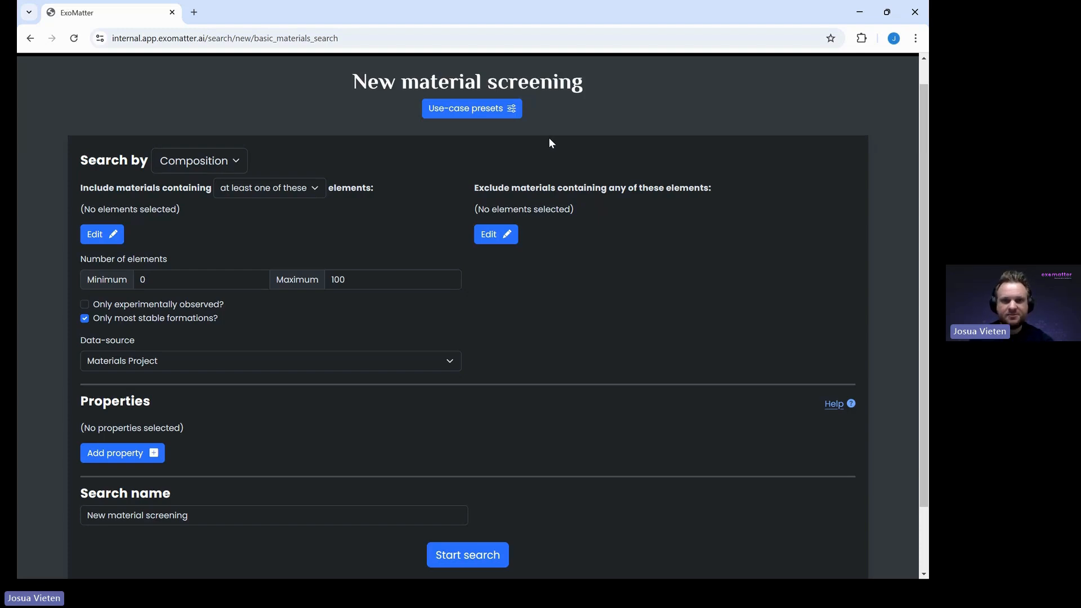
# - Review the list of available use-case presets and close it without applying one
pyautogui.click(499, 113)
pyautogui.click(482, 150)
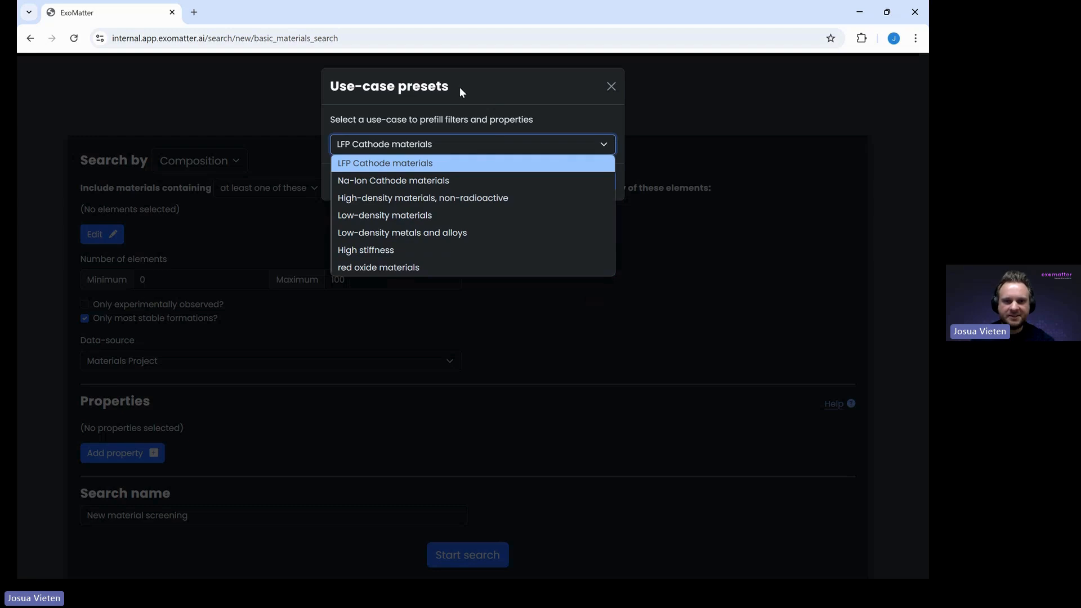
pyautogui.click(575, 92)
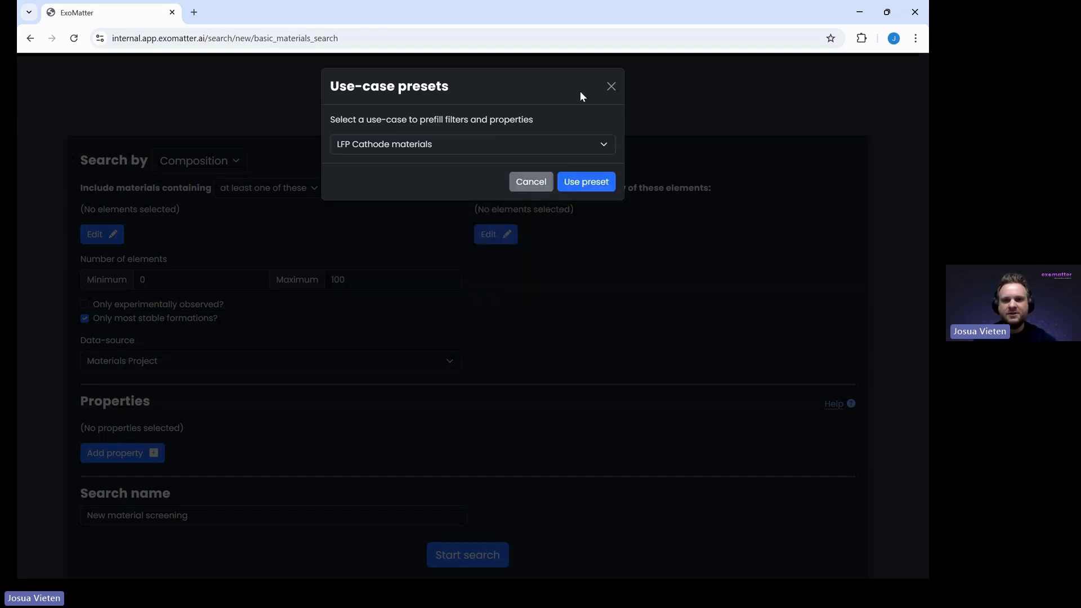
pyautogui.click(611, 92)
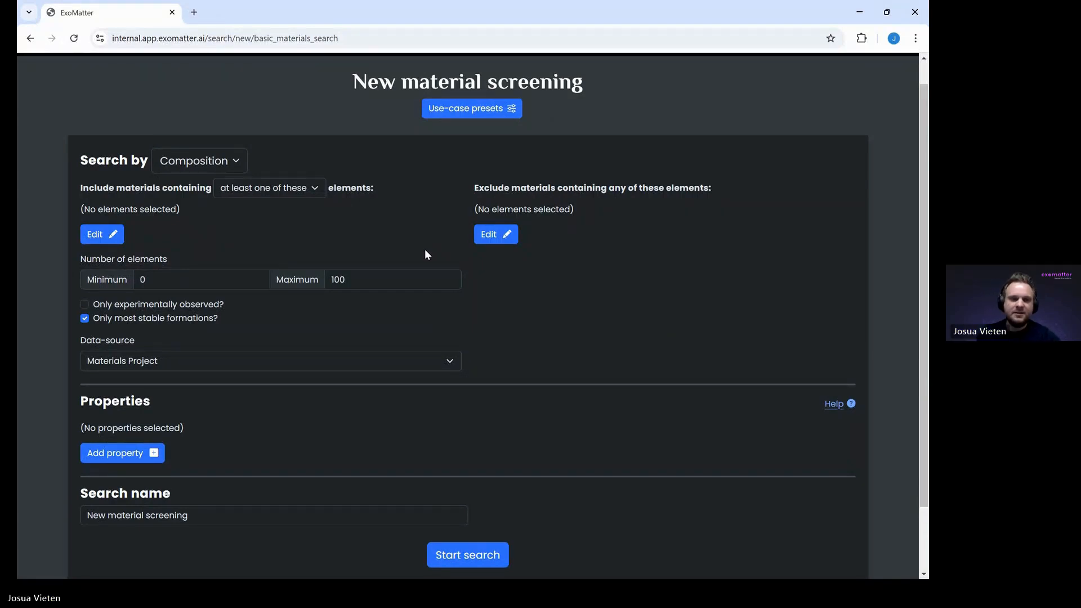
# - Restrict the composition to materials containing all of the elements Li, Fe, P and O
pyautogui.click(121, 236)
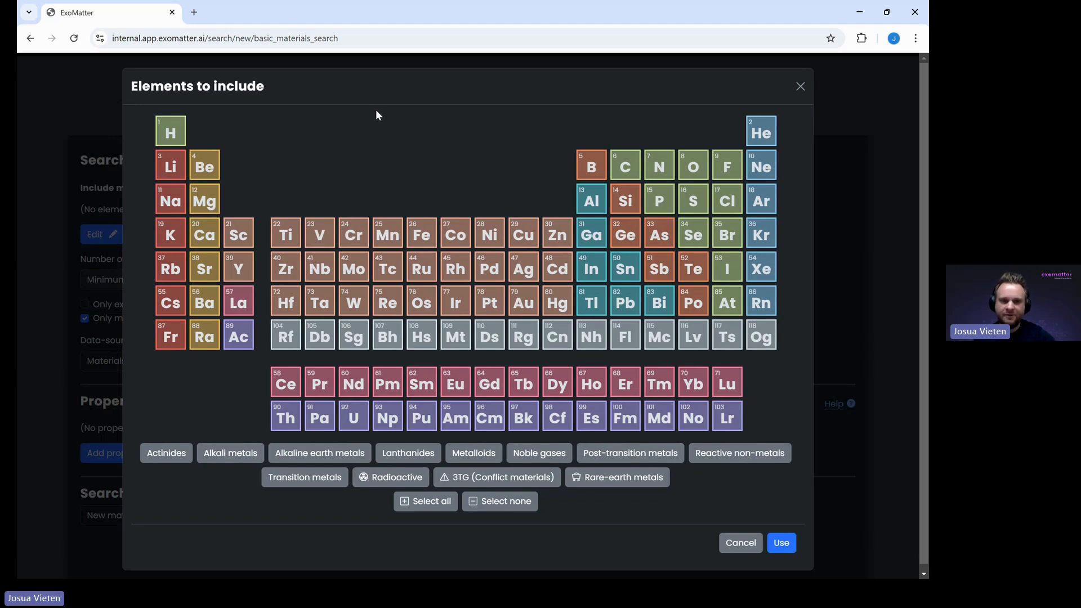
pyautogui.click(170, 172)
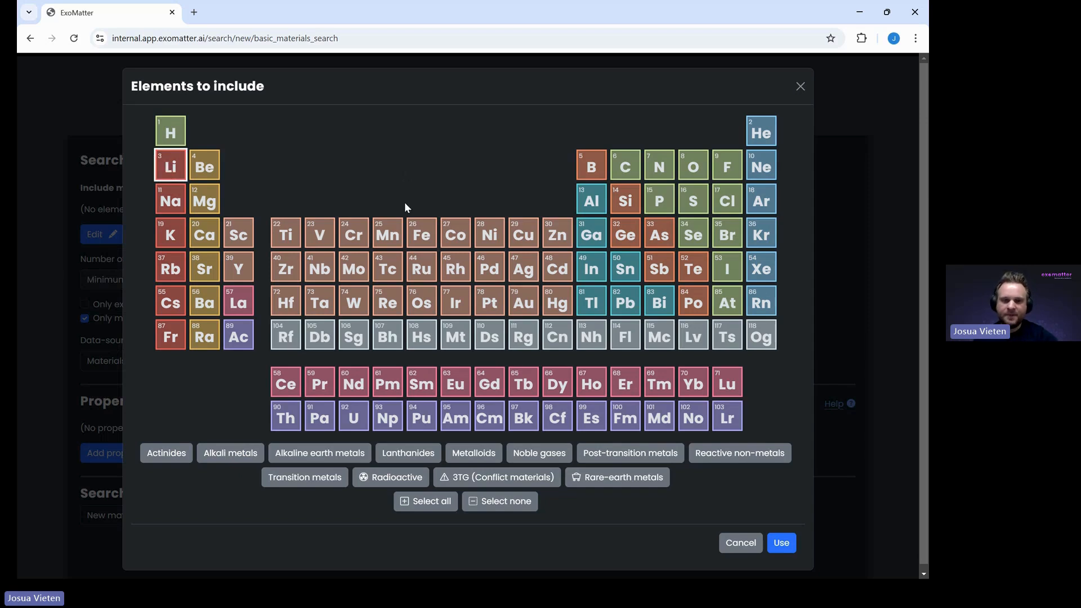
pyautogui.click(421, 239)
pyautogui.click(699, 167)
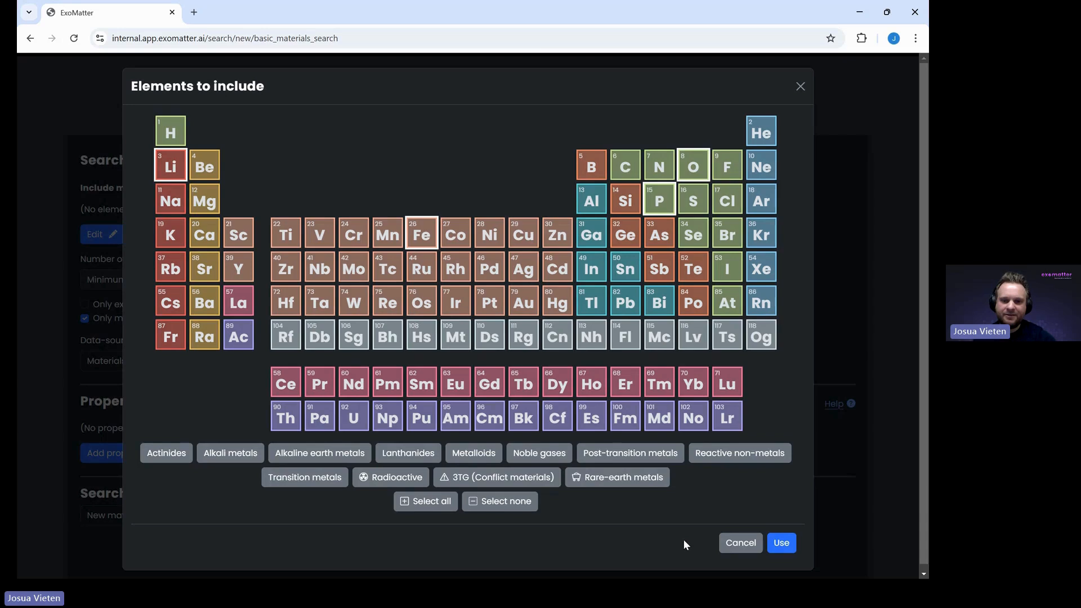
pyautogui.click(777, 543)
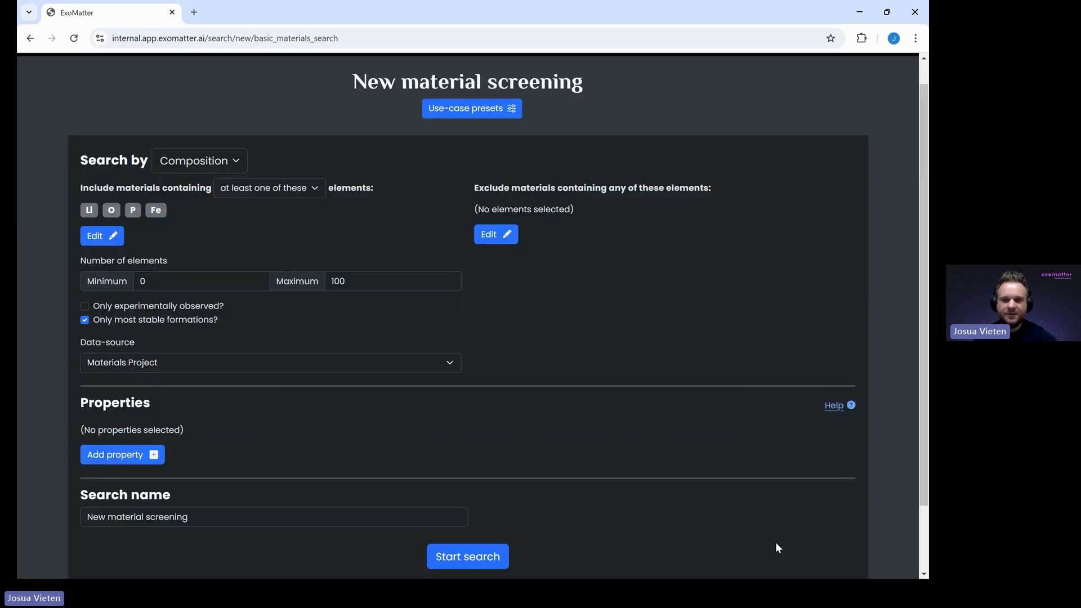
pyautogui.click(294, 185)
pyautogui.click(276, 225)
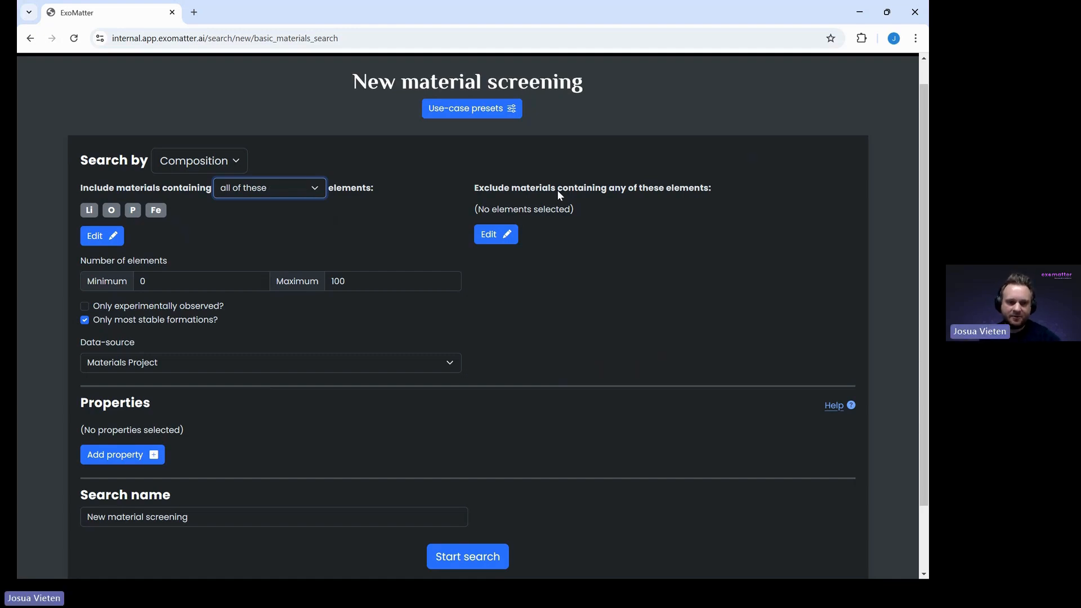
# - Exclude materials containing any of the radioactive elements
pyautogui.click(489, 240)
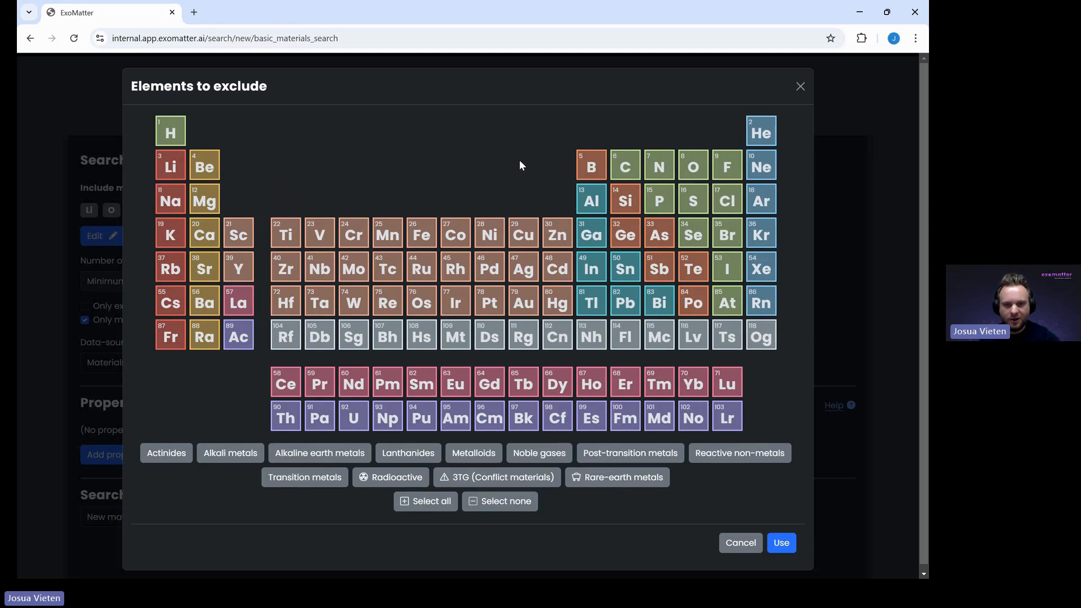
pyautogui.click(381, 479)
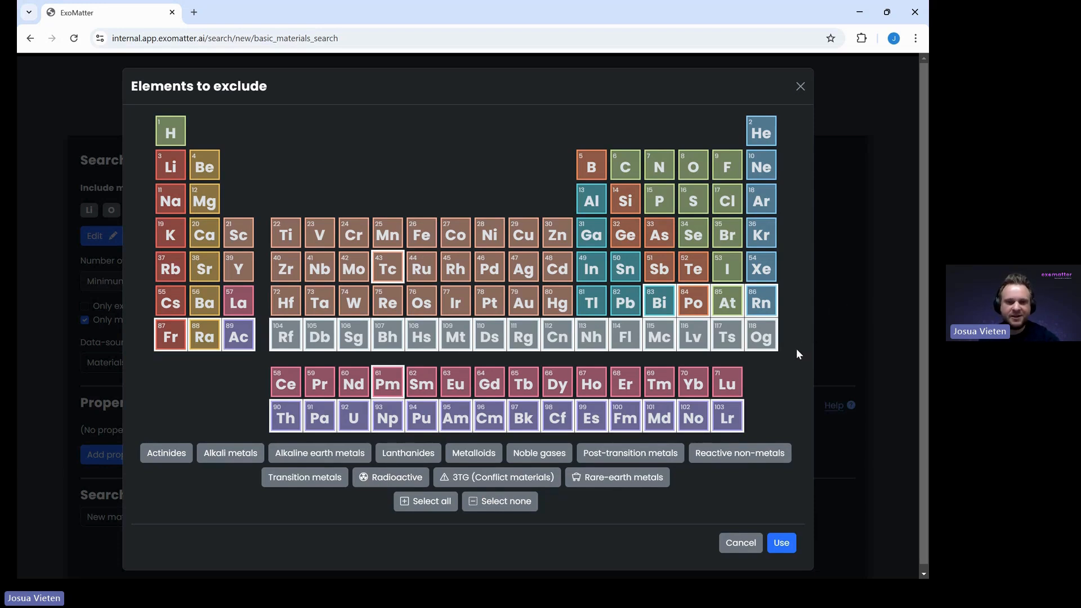
pyautogui.click(780, 545)
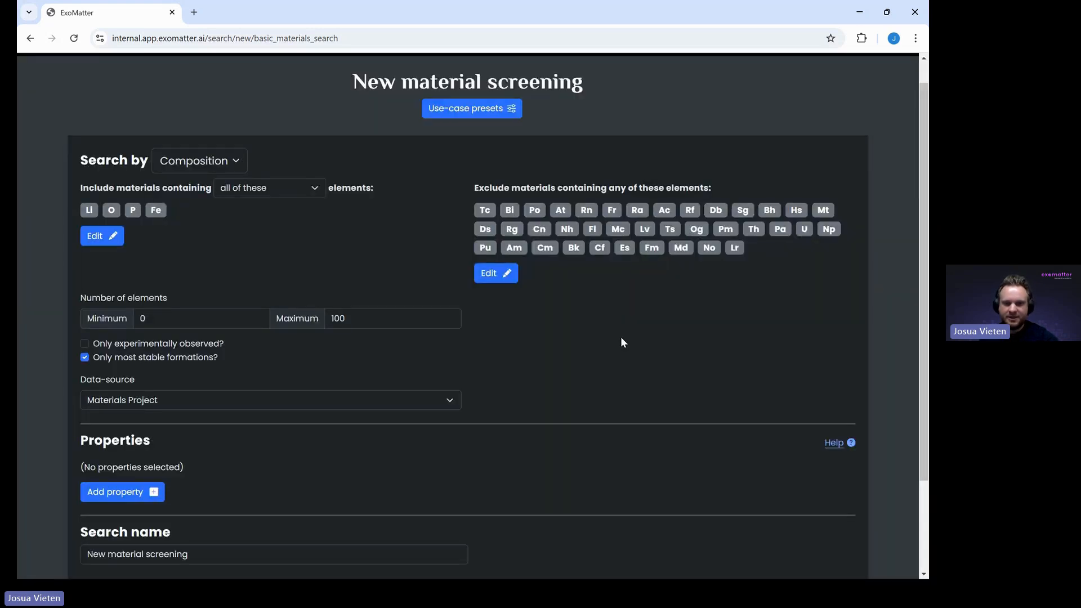
# - Add a Cost estimate (USD/kg) property to the screening and look through the other available properties
pyautogui.scroll(-2, 622, 342)
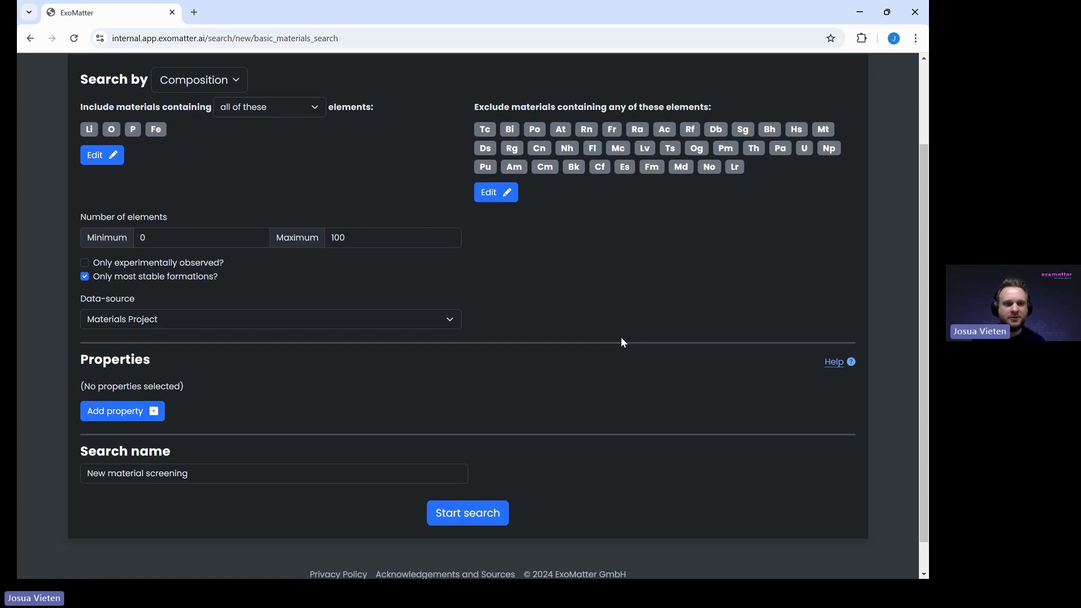
pyautogui.scroll(-1, 622, 342)
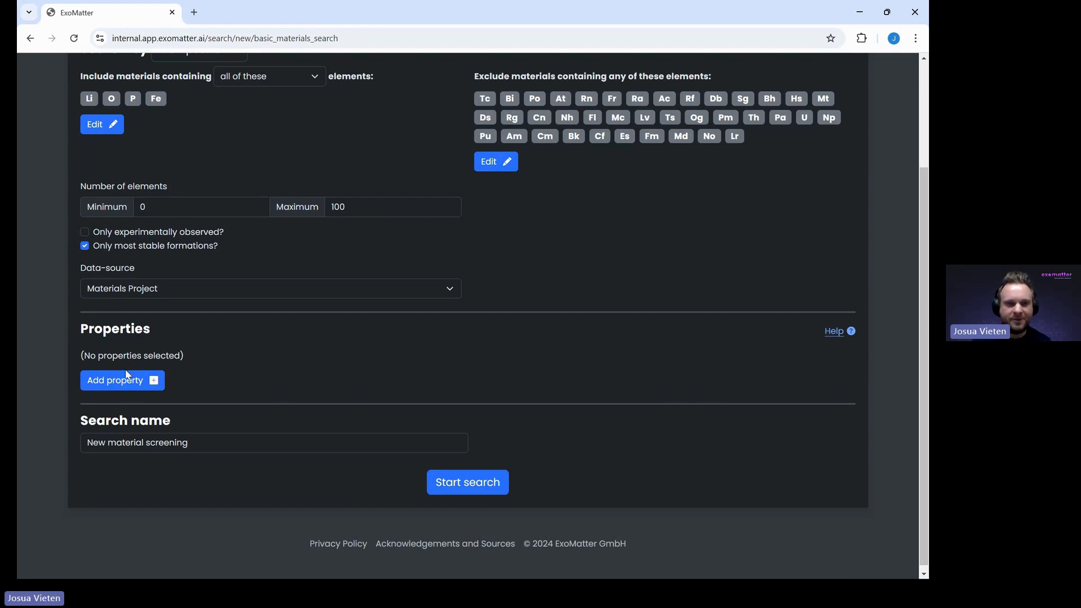
pyautogui.click(145, 383)
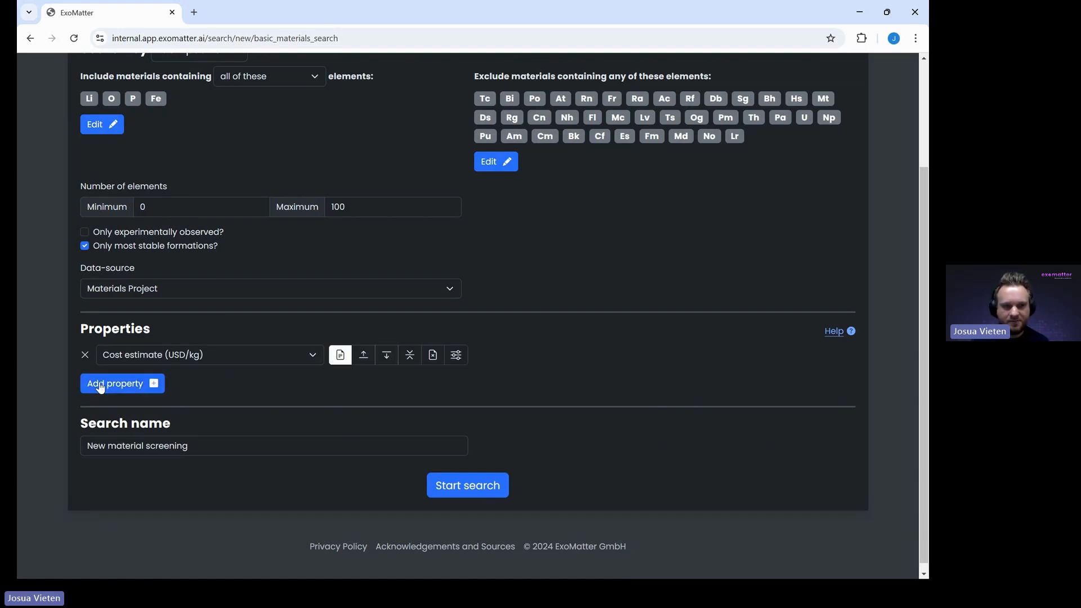
pyautogui.click(184, 358)
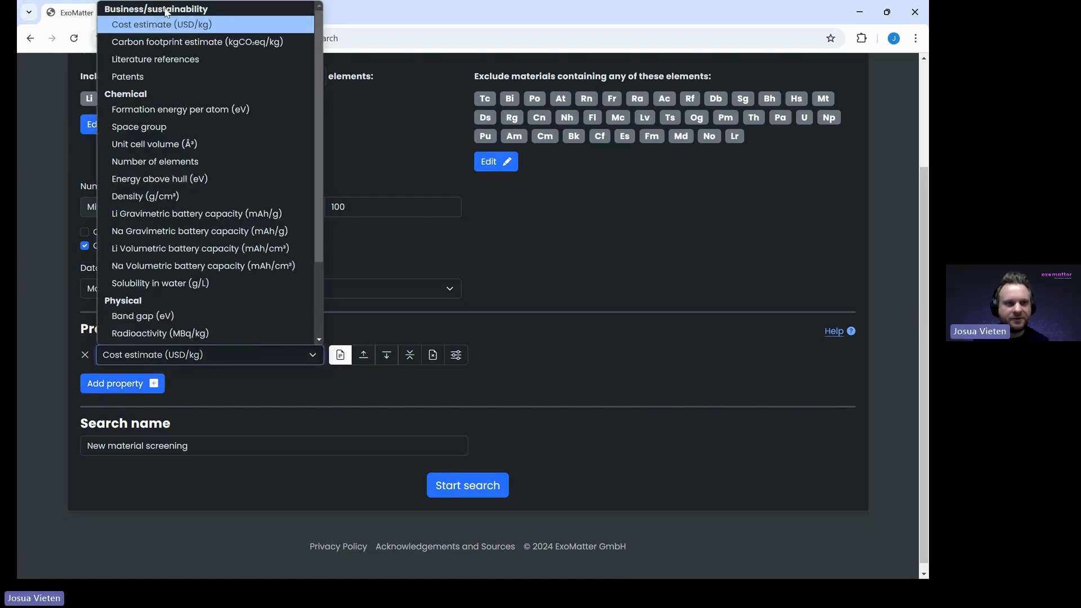
pyautogui.scroll(-2, 229, 34)
pyautogui.scroll(2, 229, 34)
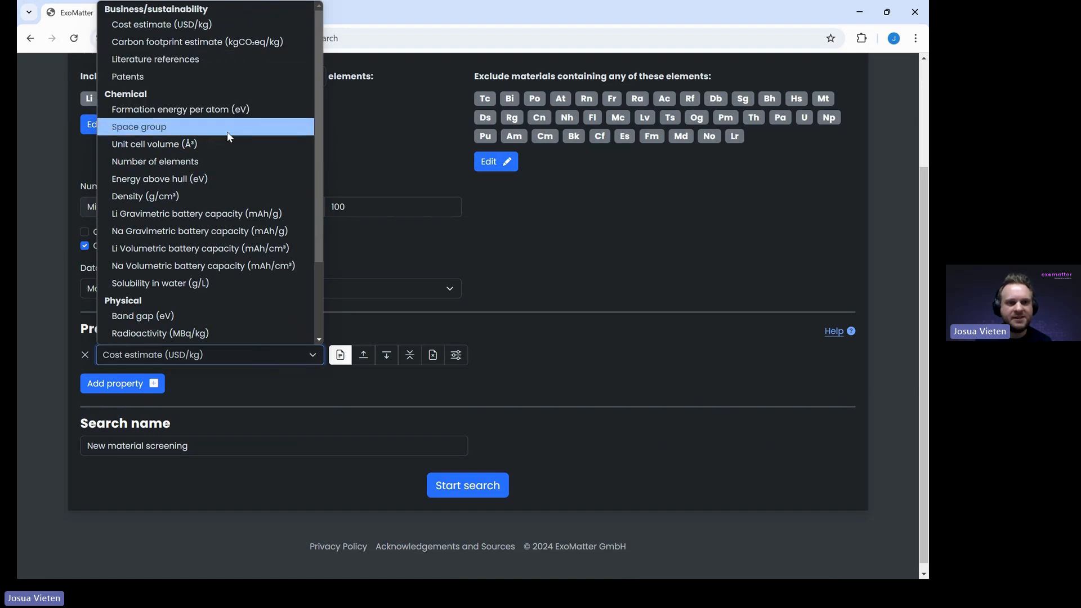
pyautogui.scroll(-2, 232, 157)
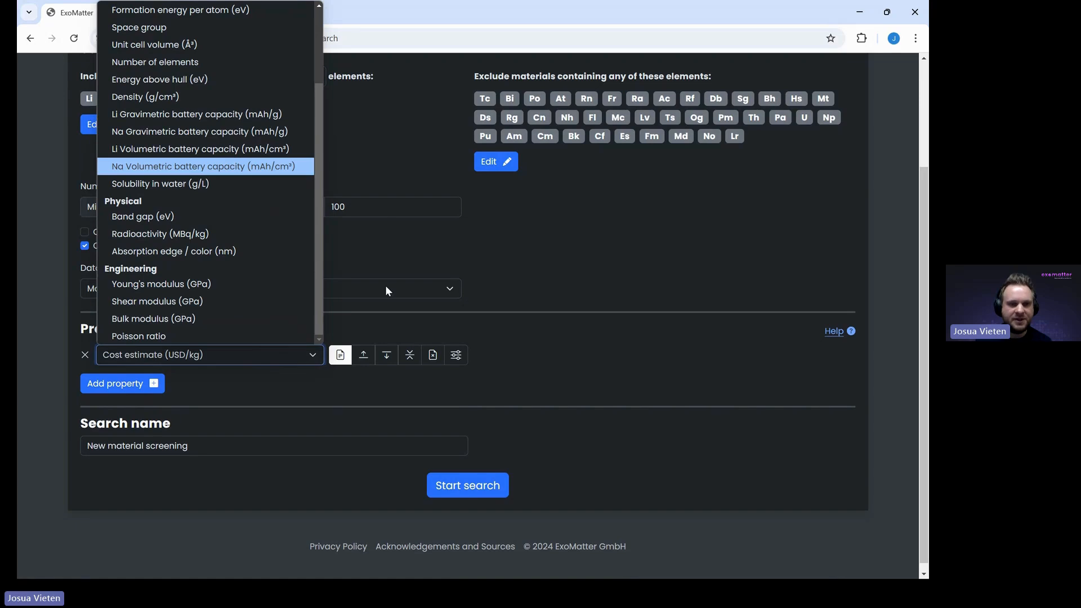
pyautogui.click(478, 328)
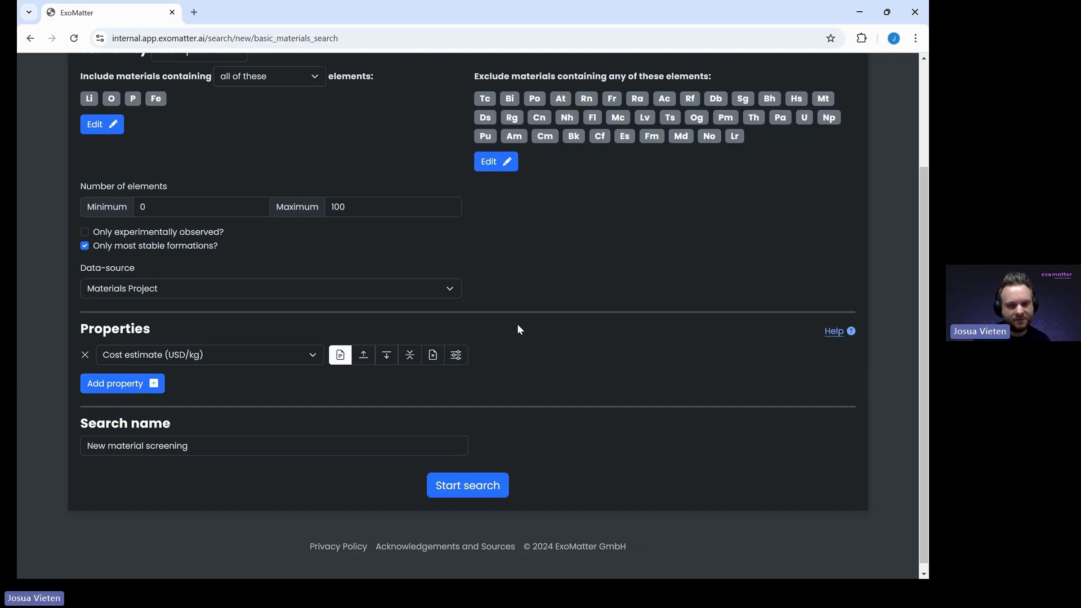
# - Add Li Gravimetric battery capacity (mAh/g) as a second property
pyautogui.click(123, 389)
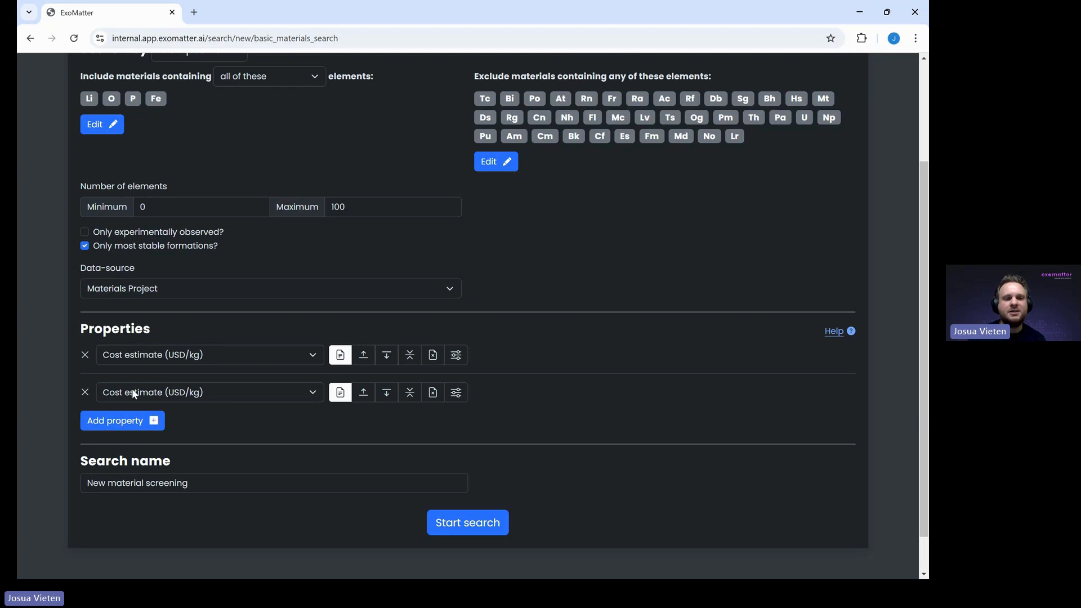
pyautogui.click(134, 393)
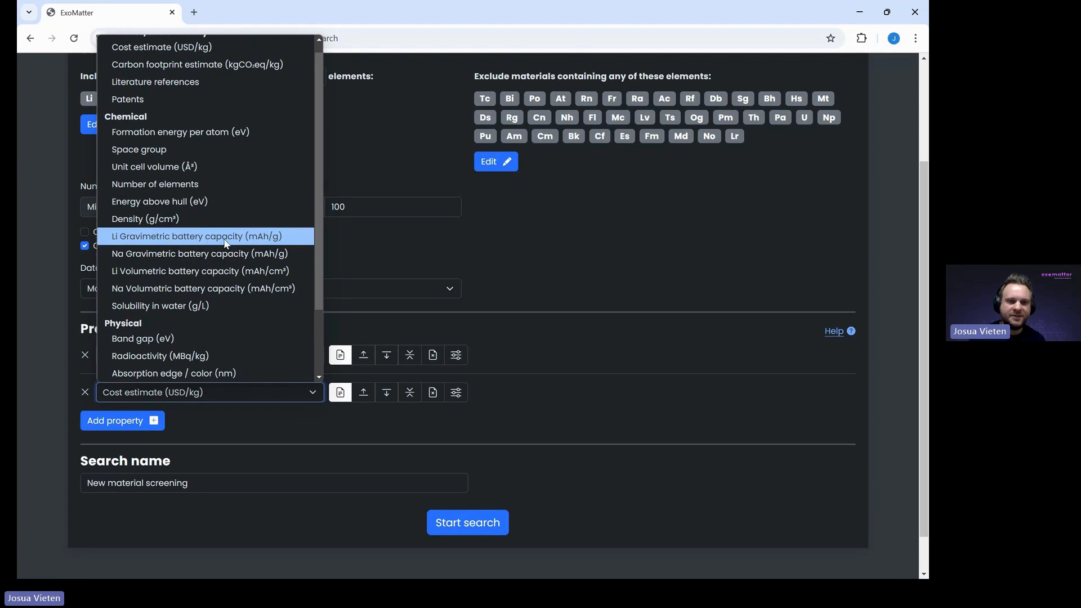
pyautogui.click(289, 239)
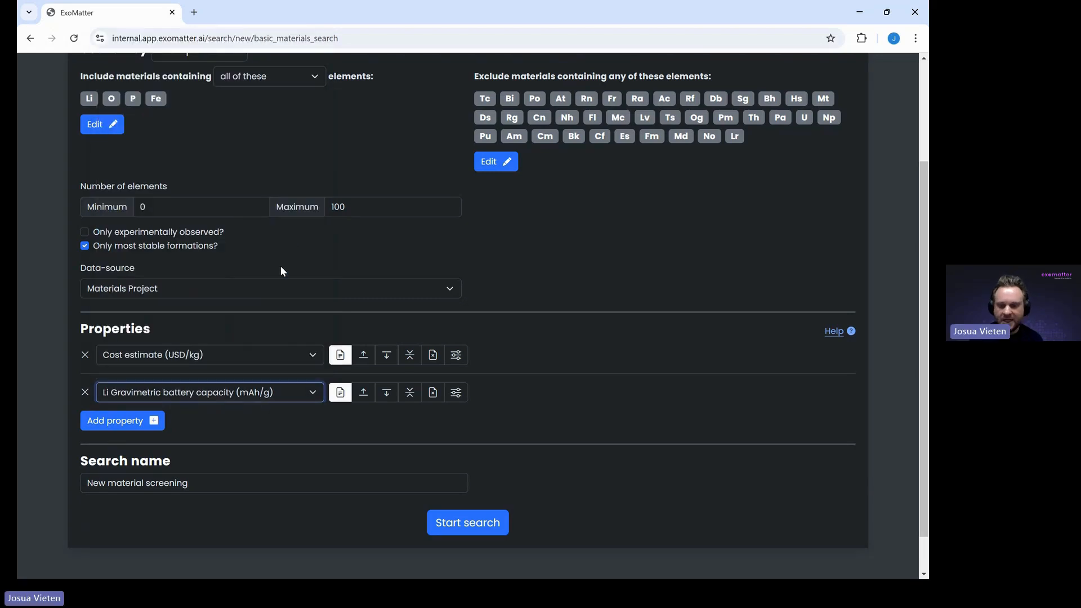
# - Add Density (g/cm³) and Band gap (eV) as further properties of the screening
pyautogui.click(123, 427)
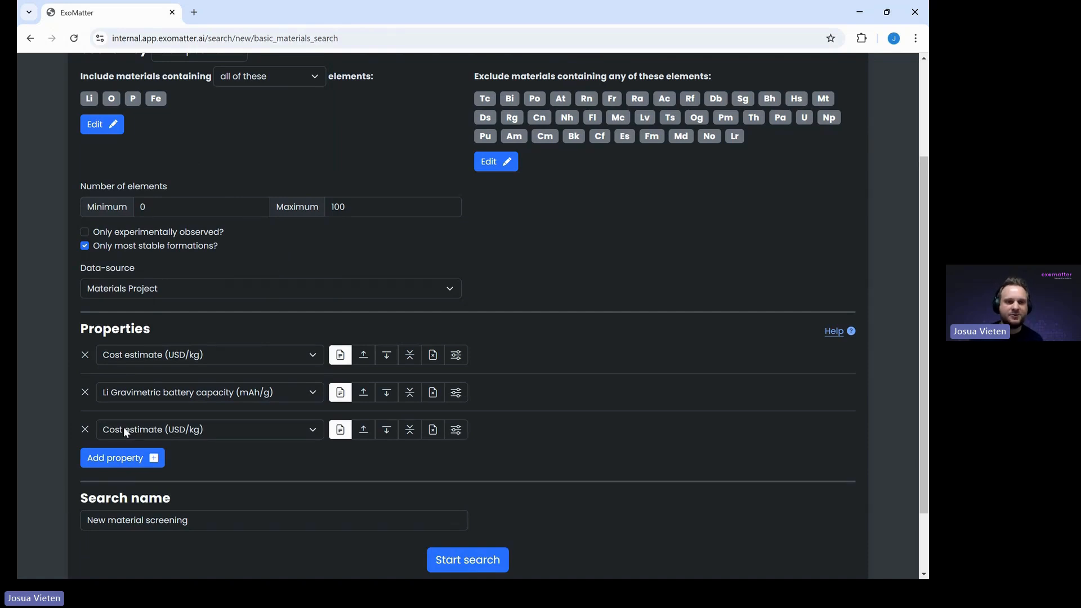
pyautogui.click(124, 427)
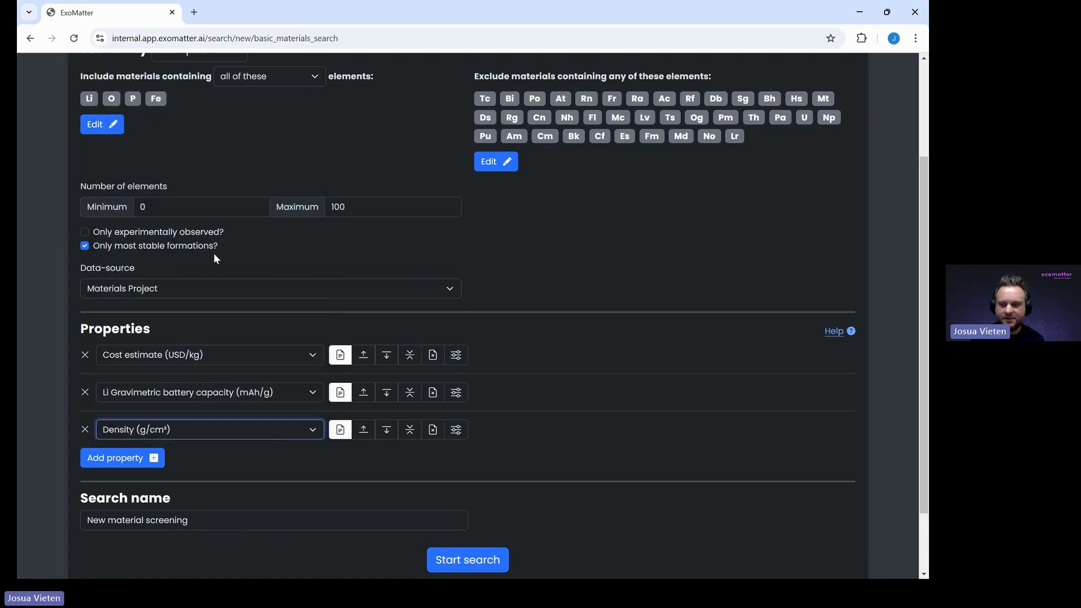
pyautogui.click(137, 458)
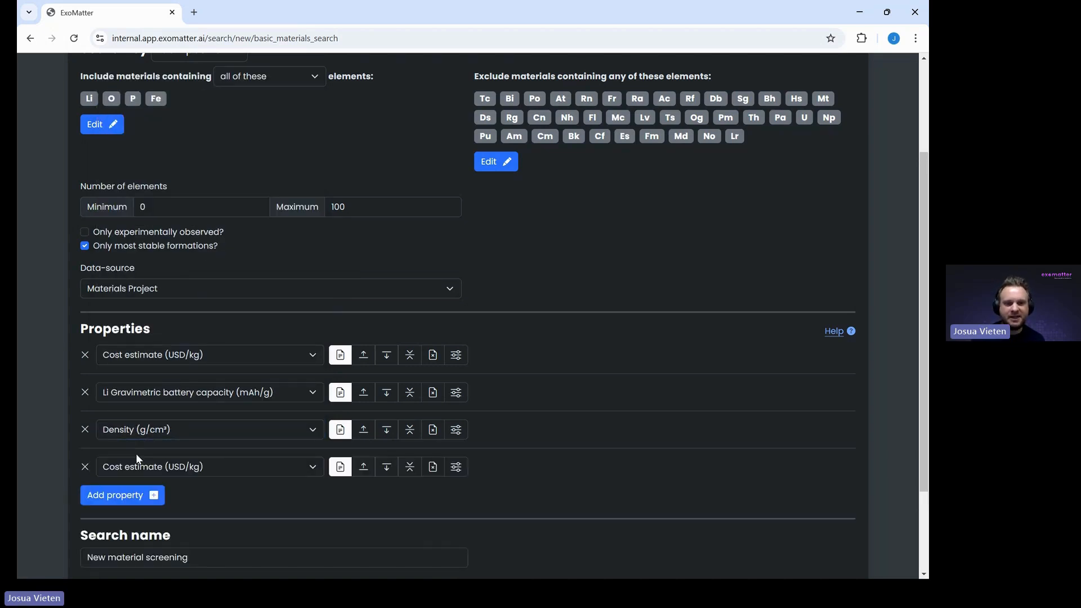
pyautogui.click(207, 468)
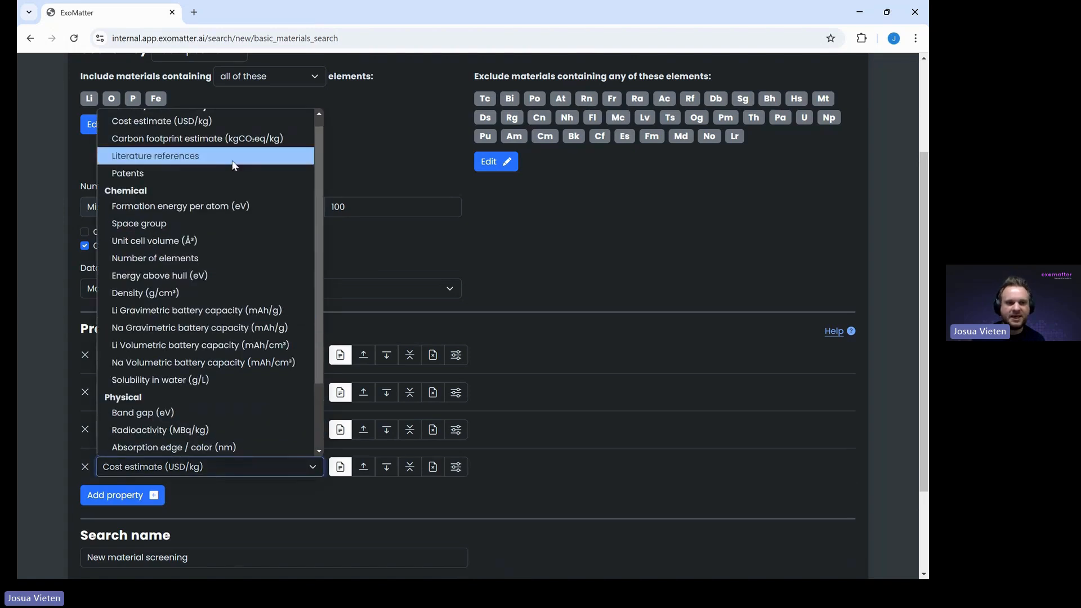
pyautogui.click(199, 414)
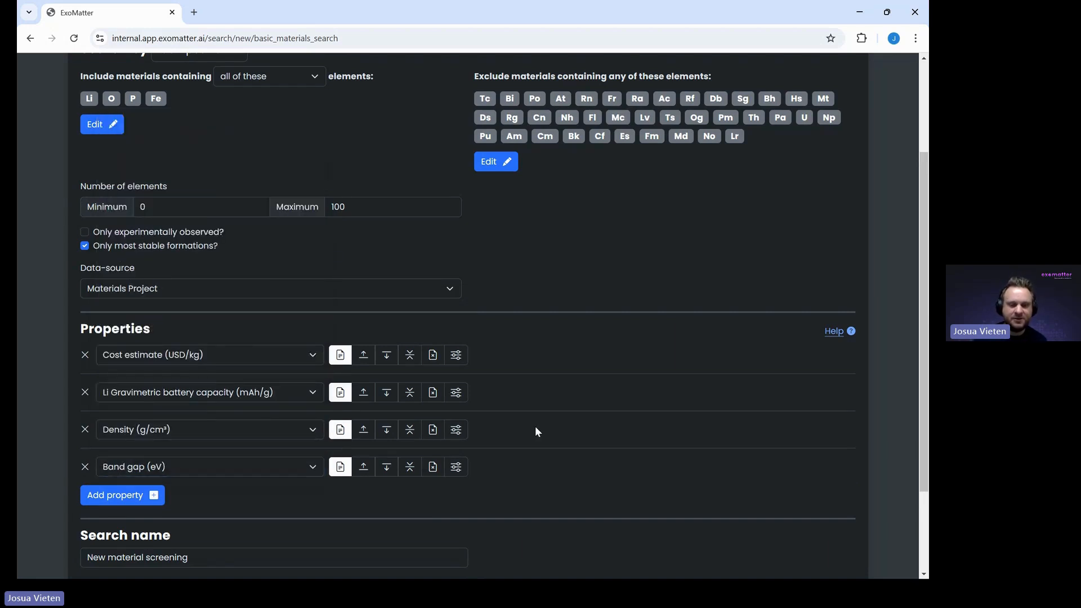
# - Name the search Li-Fe-P-O and check the completed screening settings
pyautogui.scroll(-1, 536, 432)
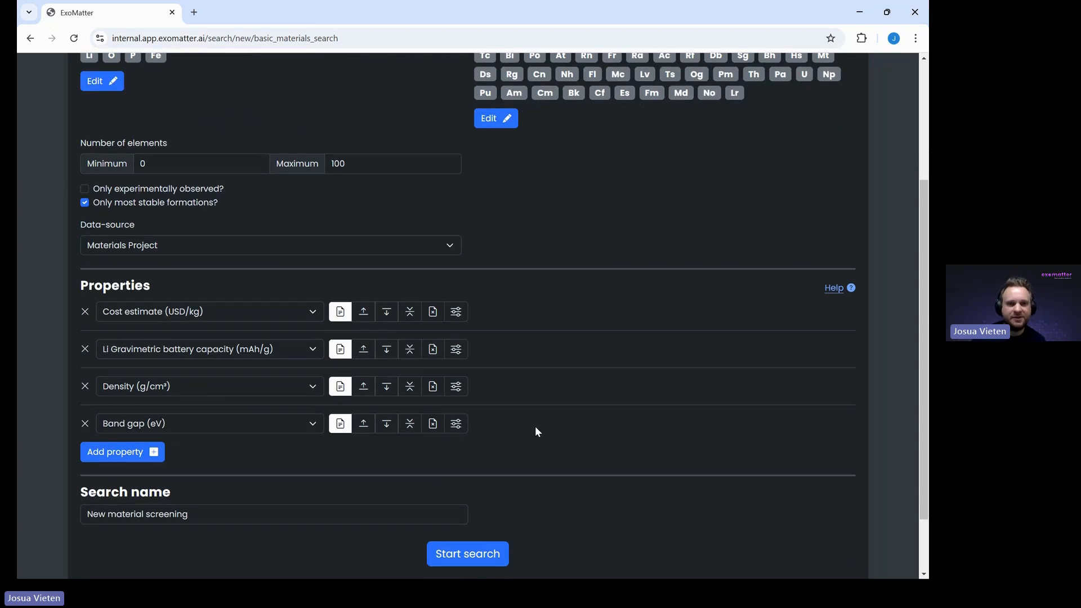
pyautogui.click(235, 511)
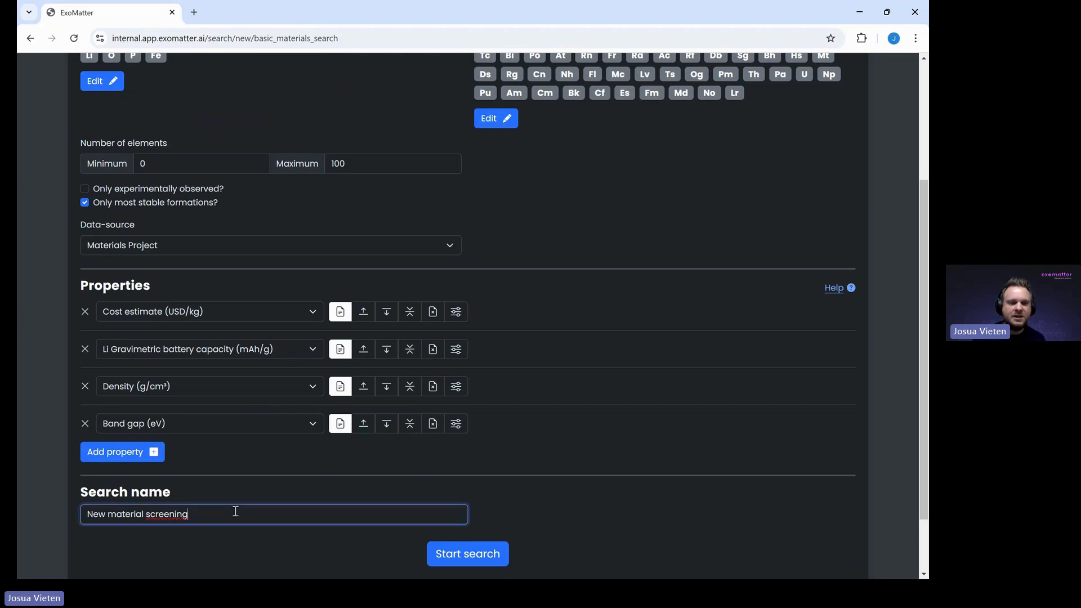
pyautogui.moveTo(235, 511); pyautogui.dragTo(84, 518)
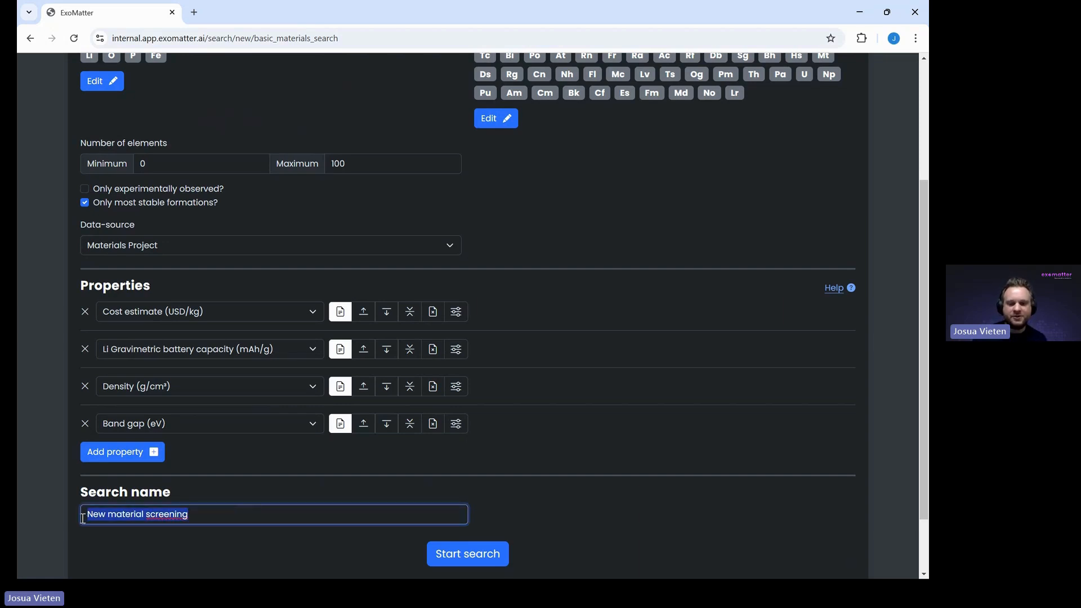
pyautogui.write('Li-Fe-P-O')
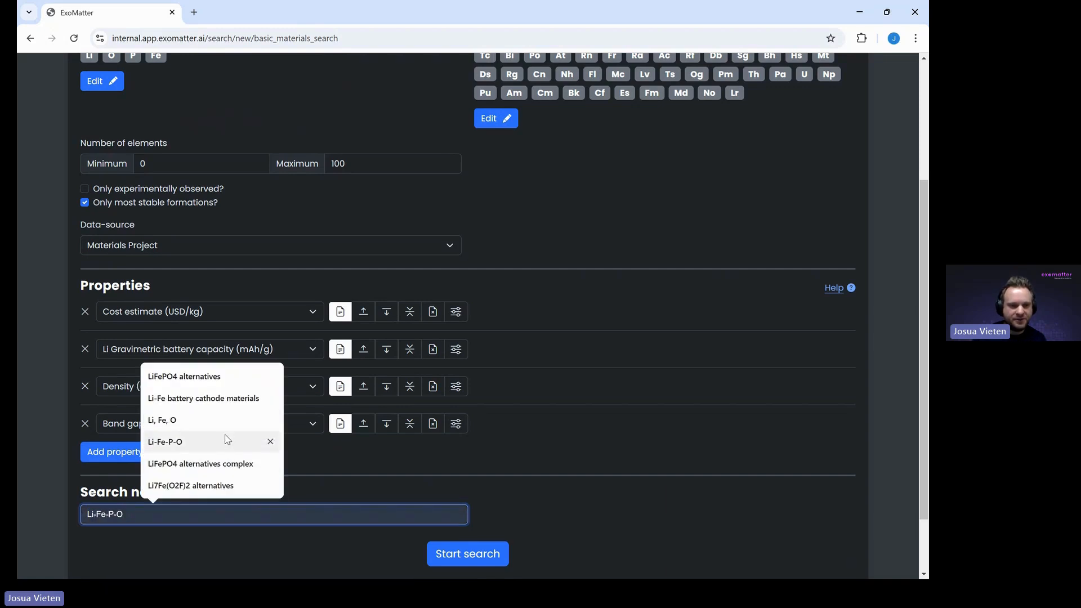
pyautogui.click(227, 440)
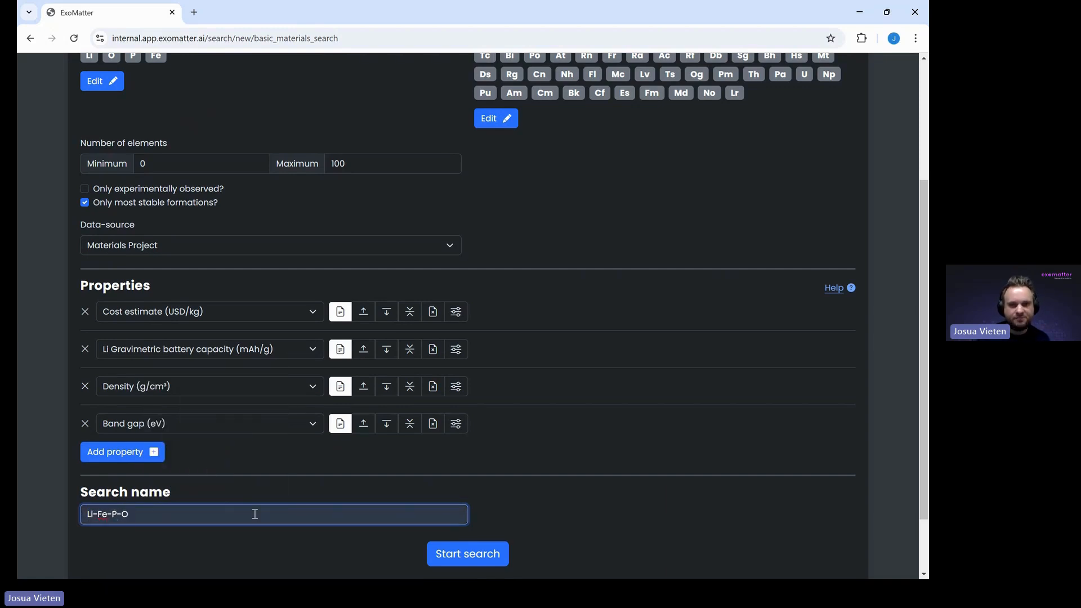
pyautogui.scroll(3, 569, 468)
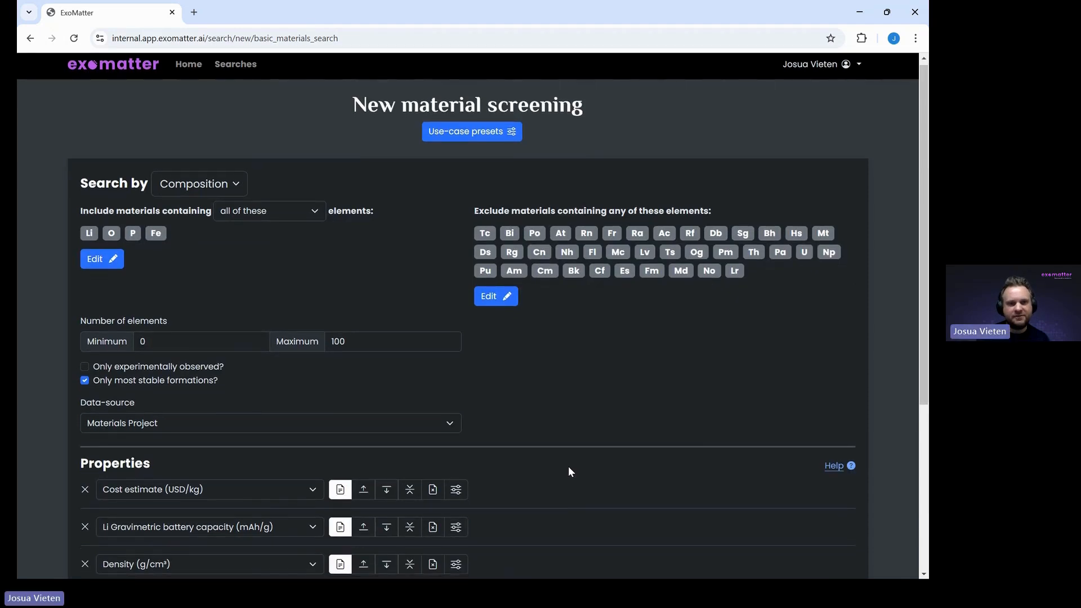
pyautogui.scroll(-5, 569, 472)
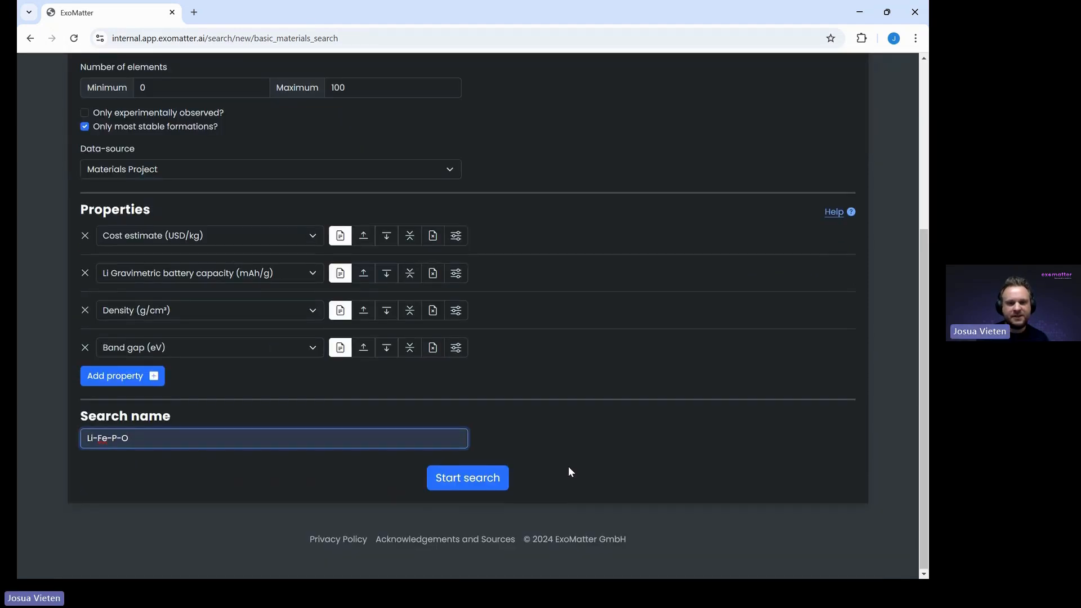
# - Start the Li-Fe-P-O search, refresh the search list until it is ready, and look through its results
pyautogui.click(462, 480)
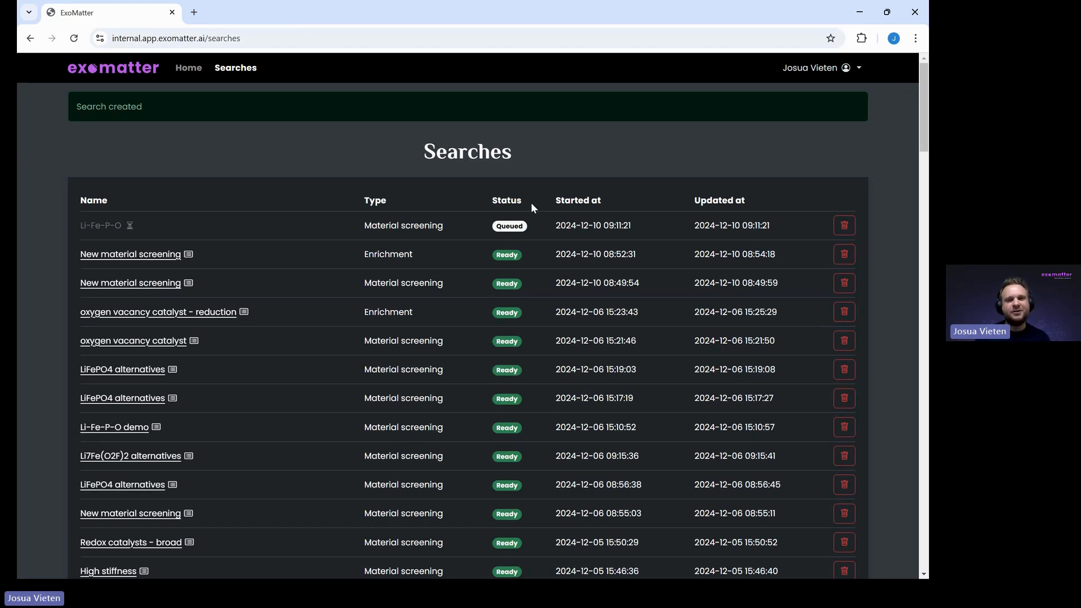
pyautogui.click(75, 40)
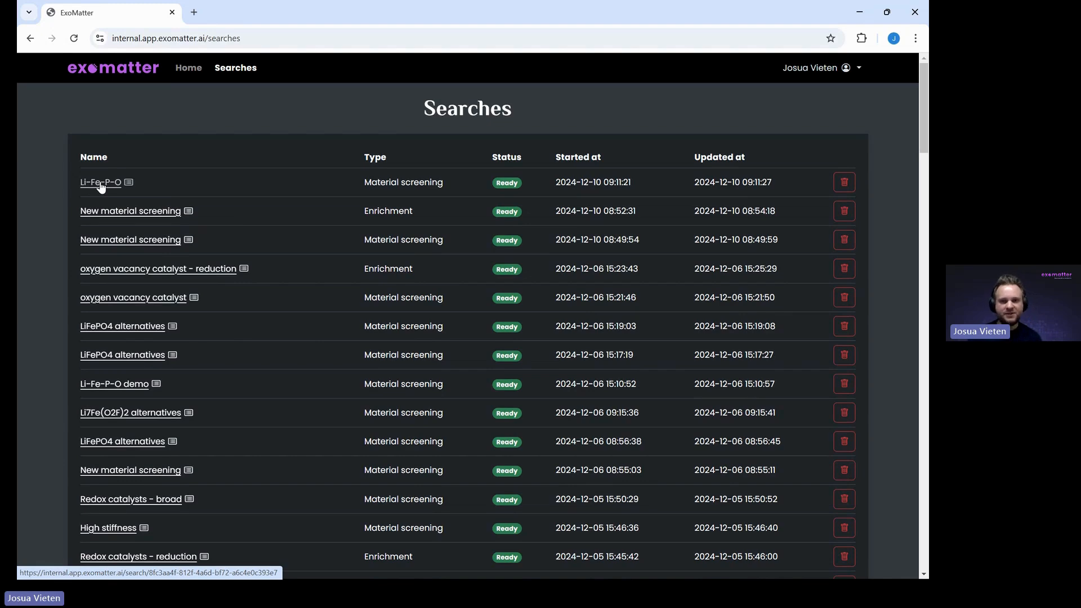
pyautogui.click(100, 183)
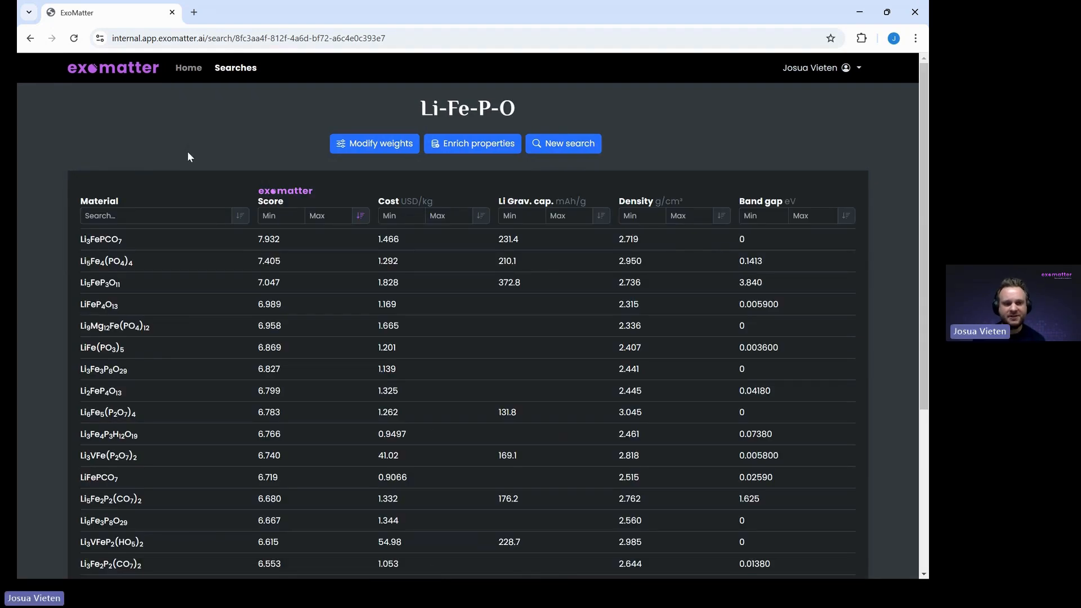
pyautogui.scroll(-3, 187, 151)
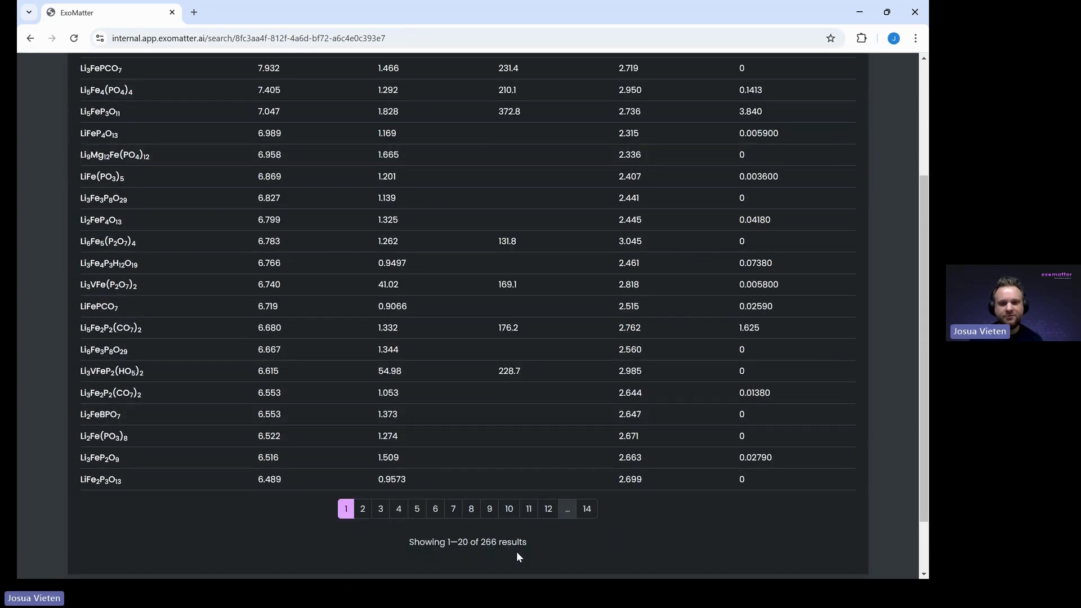
pyautogui.scroll(3, 516, 552)
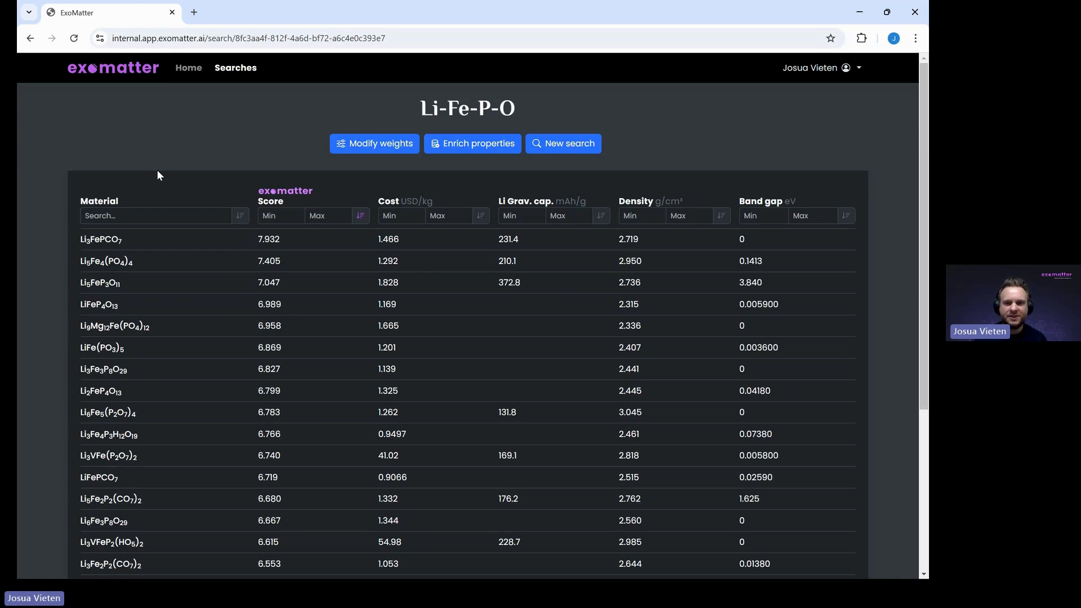
# - Filter the results by LiFePO4 and examine that material's scoring and the reactions behind its Li gravimetric battery capacity
pyautogui.click(112, 222)
pyautogui.write('LiFePO4')
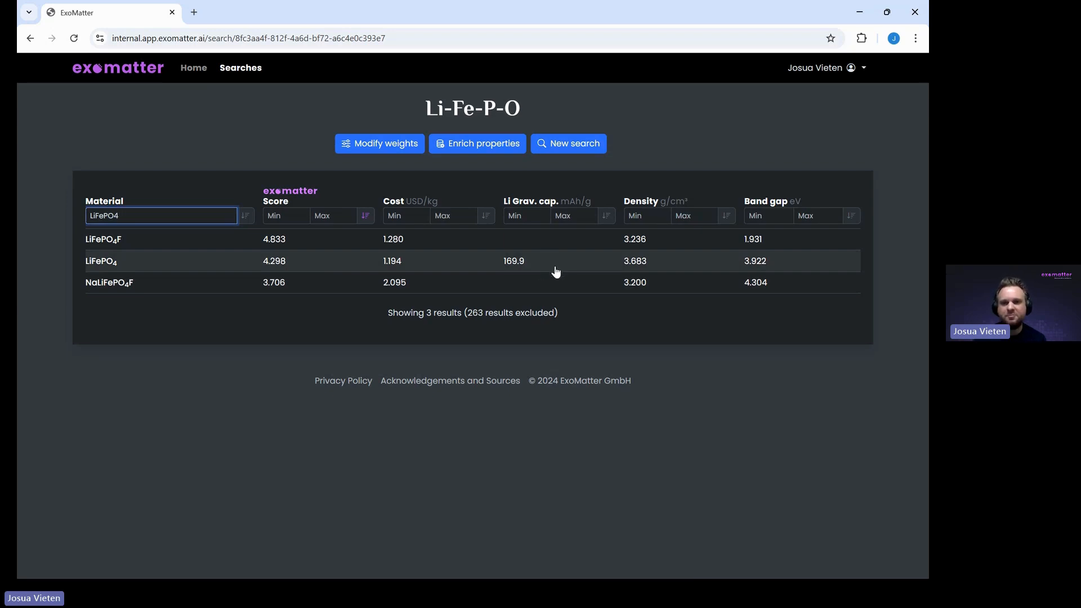
pyautogui.click(310, 265)
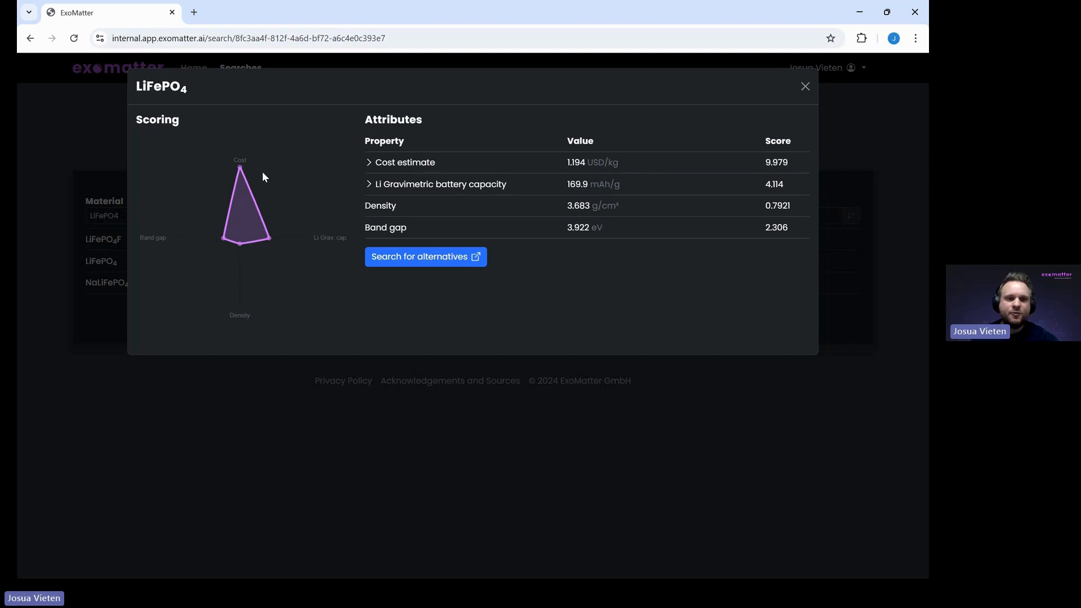
pyautogui.moveTo(240, 169)
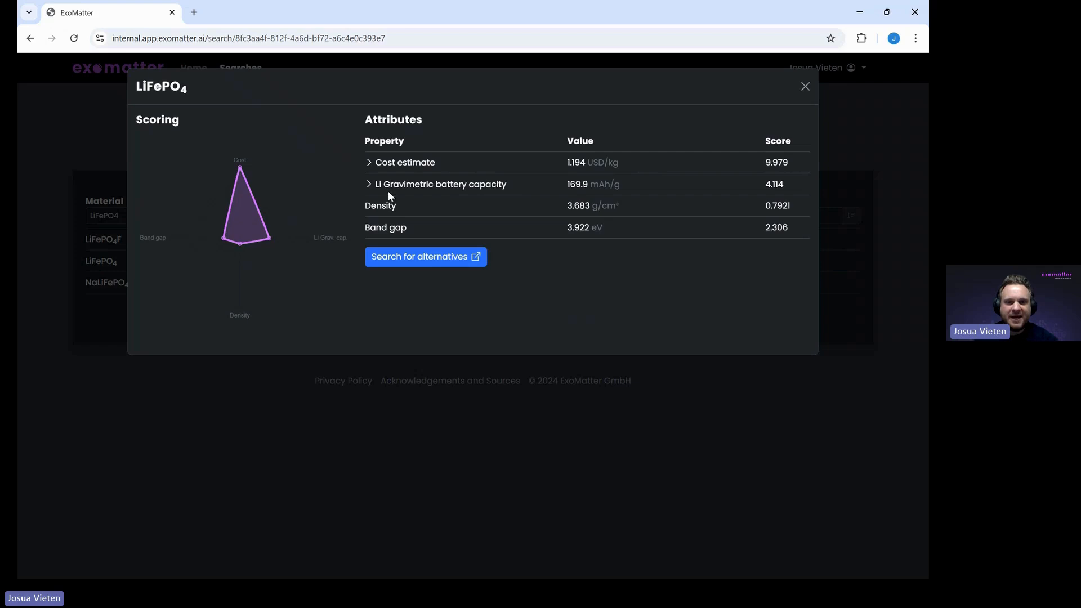
pyautogui.click(404, 189)
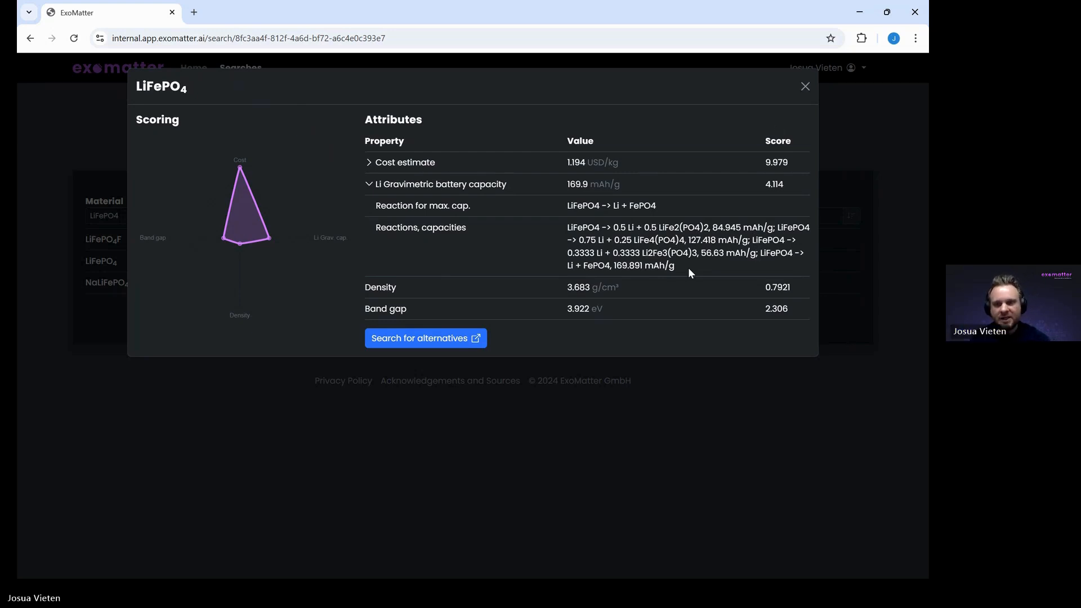
pyautogui.click(806, 87)
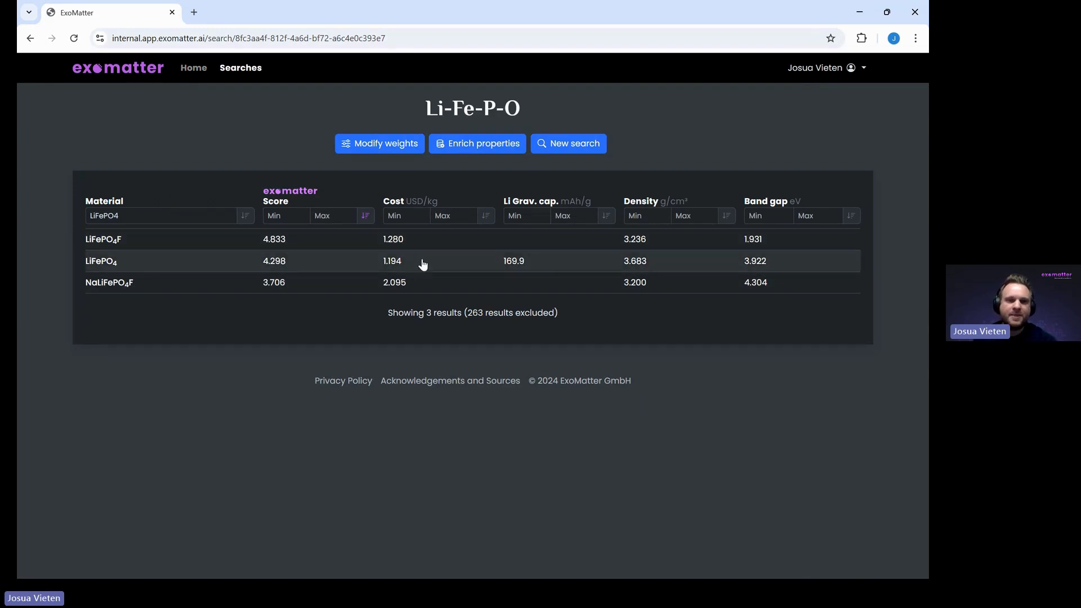
# - Raise the Cost estimate weight to about 70% of its range and update the material scores
pyautogui.click(404, 146)
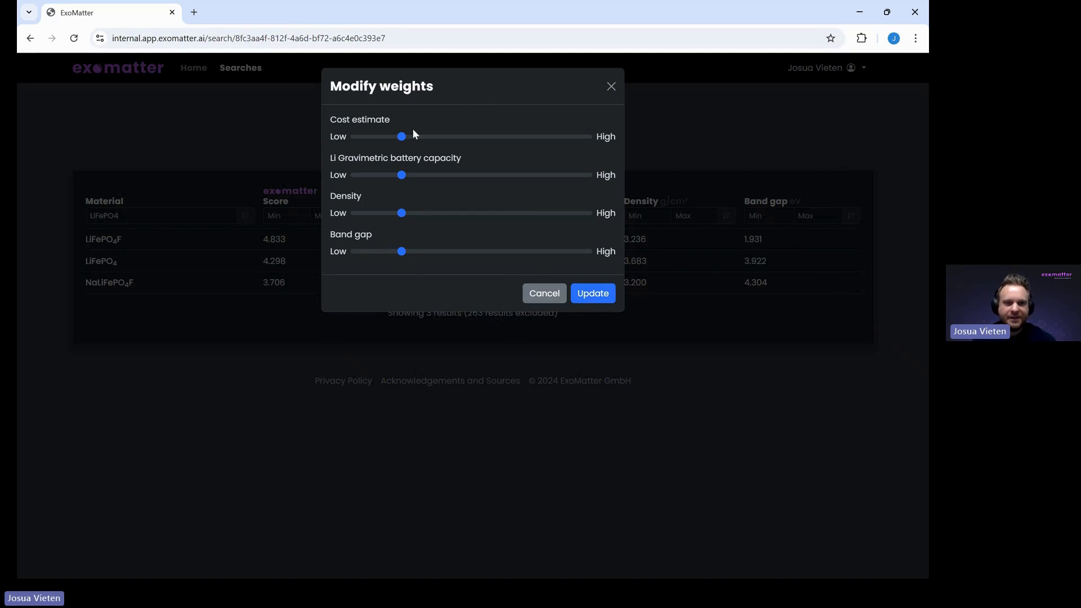
pyautogui.moveTo(403, 137); pyautogui.dragTo(521, 137)
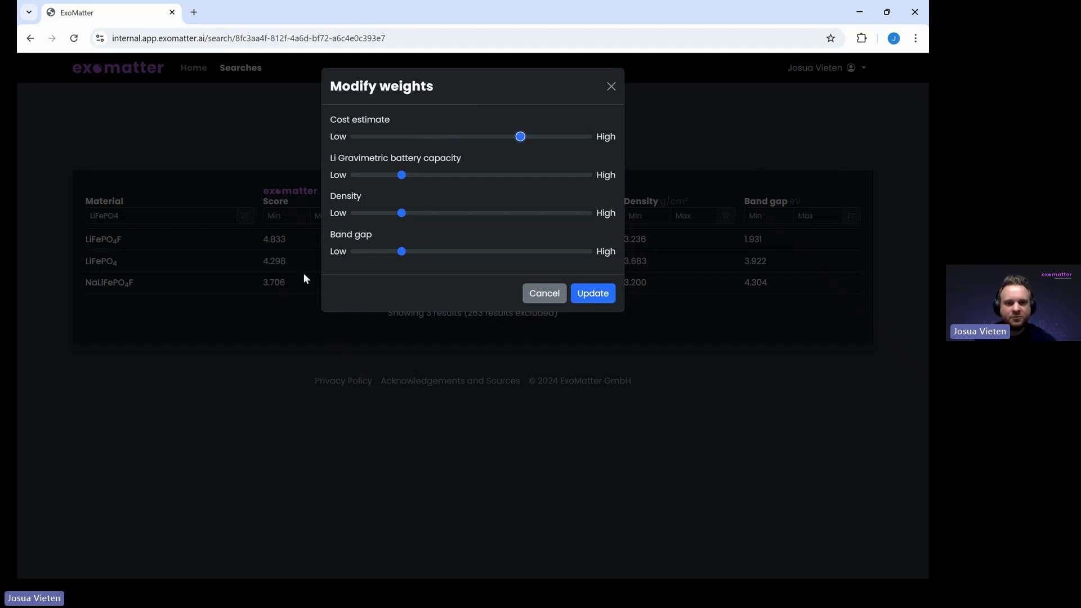
pyautogui.click(589, 294)
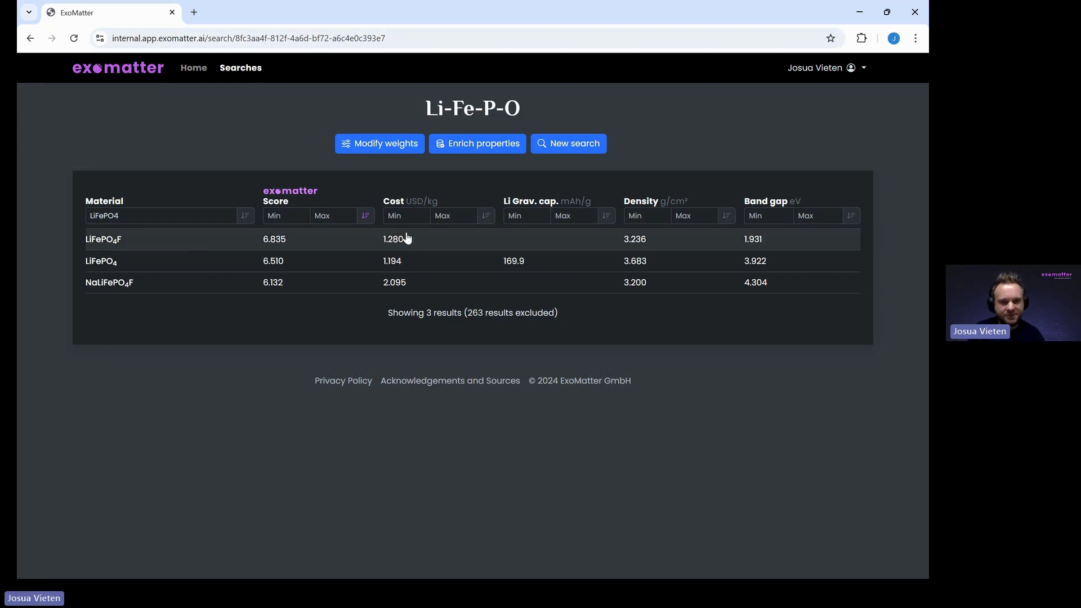
# - Open a new search for alternatives from the LiFePO4 material details
pyautogui.click(251, 266)
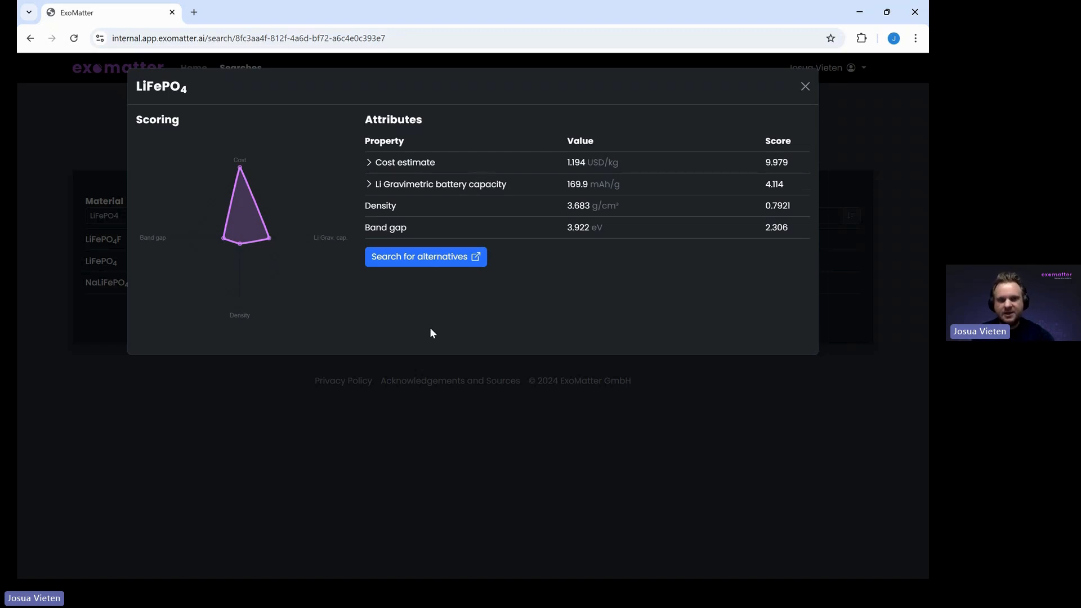
pyautogui.click(435, 258)
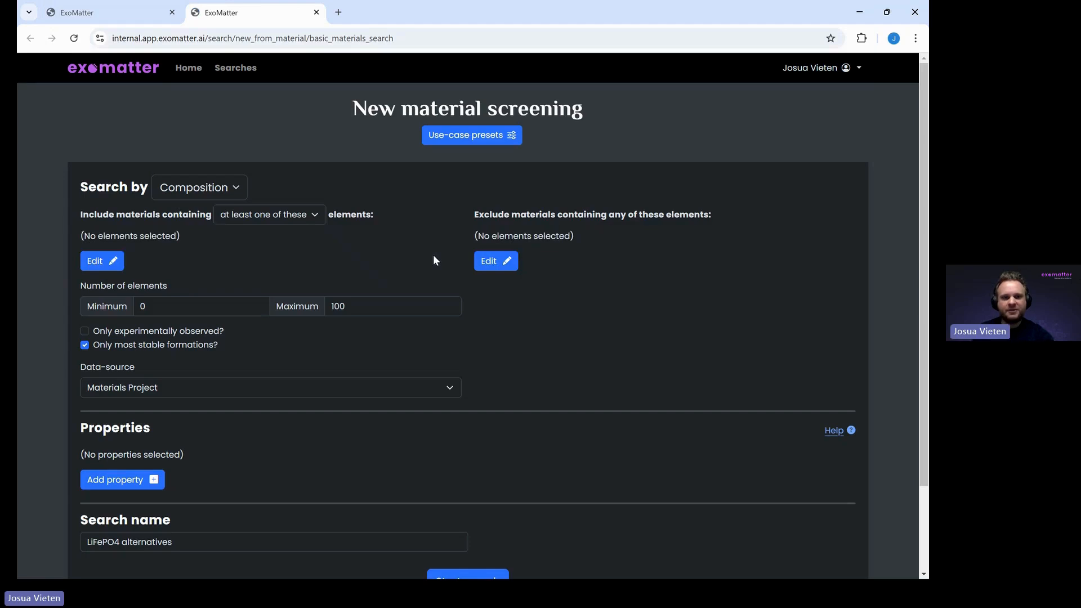
pyautogui.scroll(-1, 433, 261)
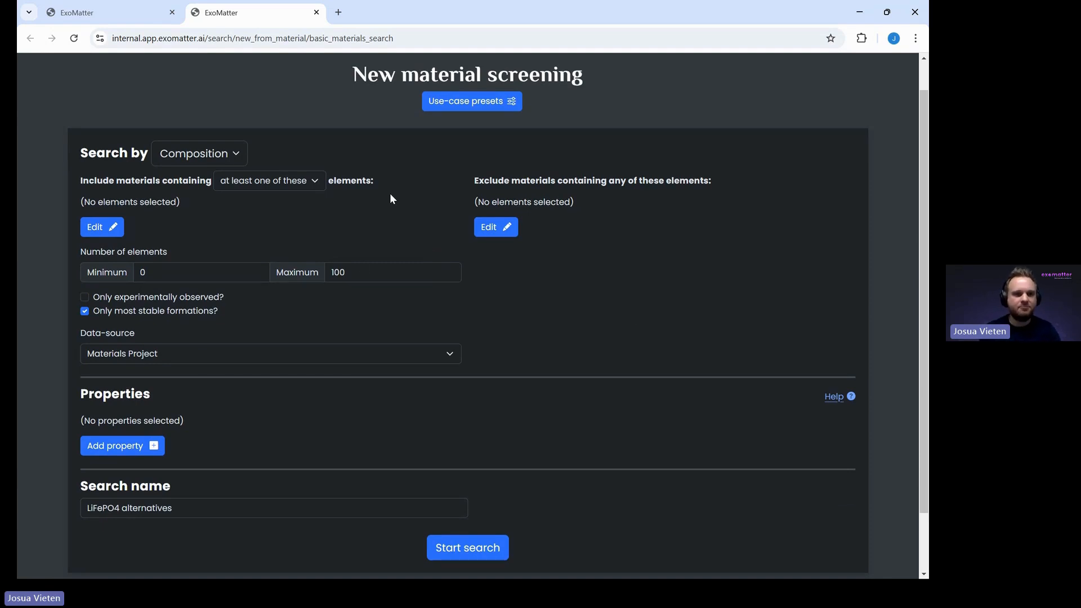
# - Include the elements Li and O in the alternatives screening and set the minimum number of elements to 4
pyautogui.click(107, 228)
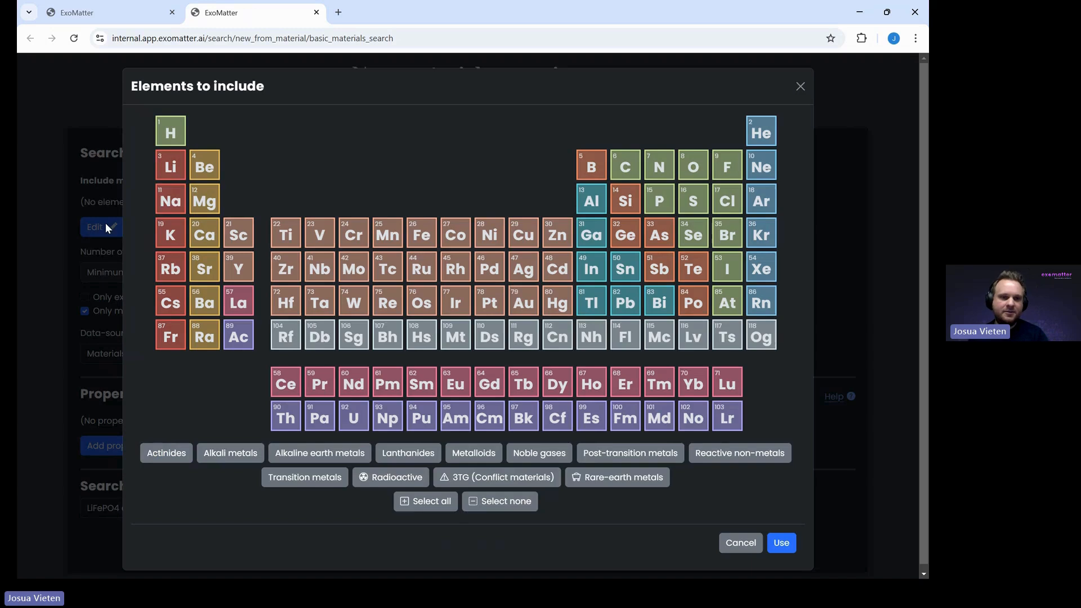
pyautogui.click(182, 169)
pyautogui.click(700, 171)
pyautogui.click(782, 543)
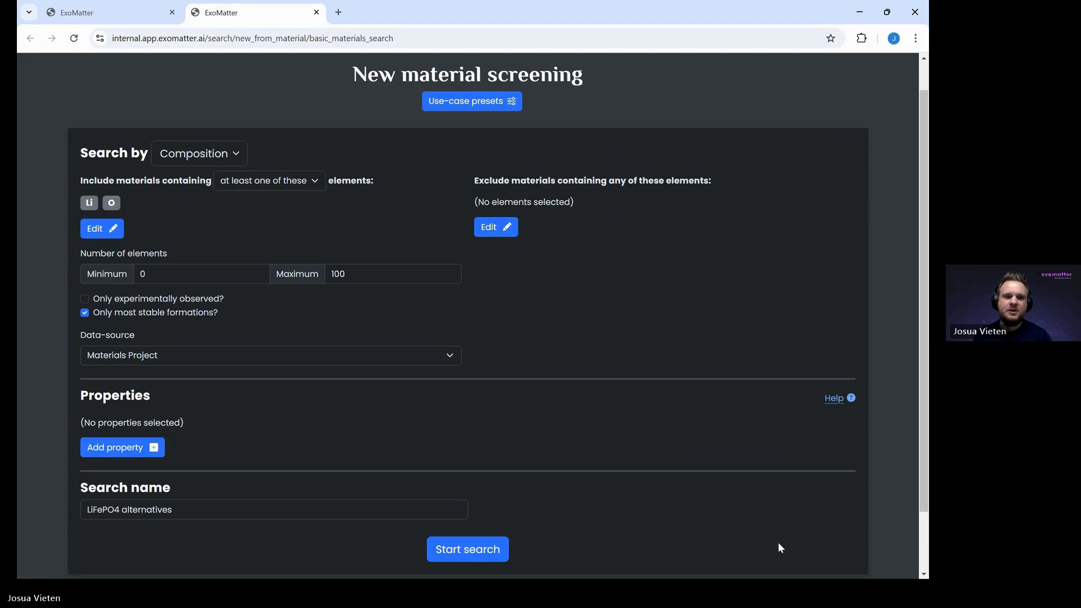
pyautogui.click(215, 275)
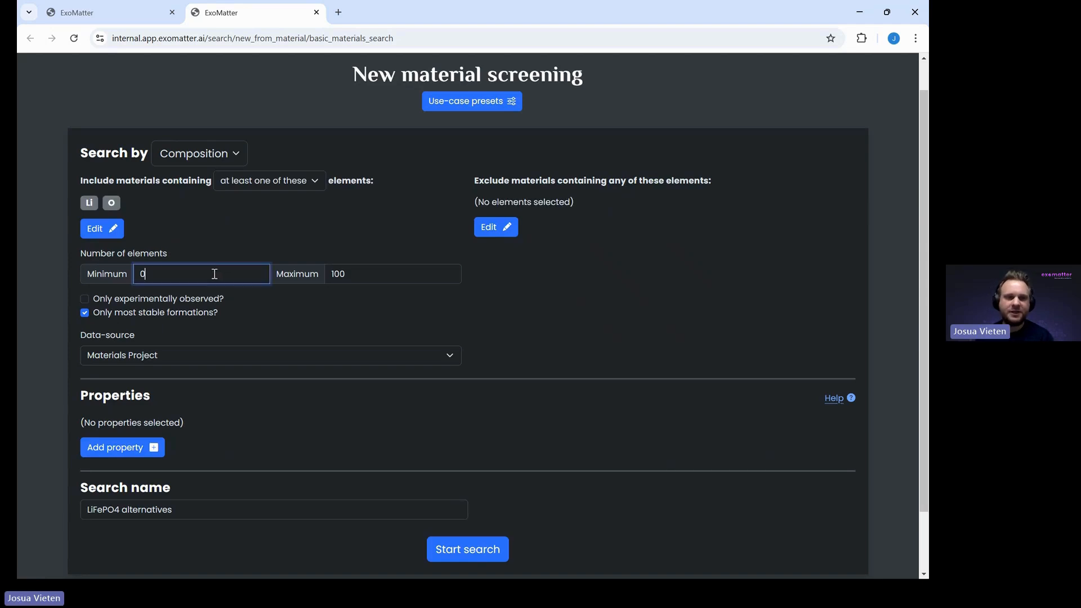
pyautogui.moveTo(215, 274); pyautogui.dragTo(127, 278)
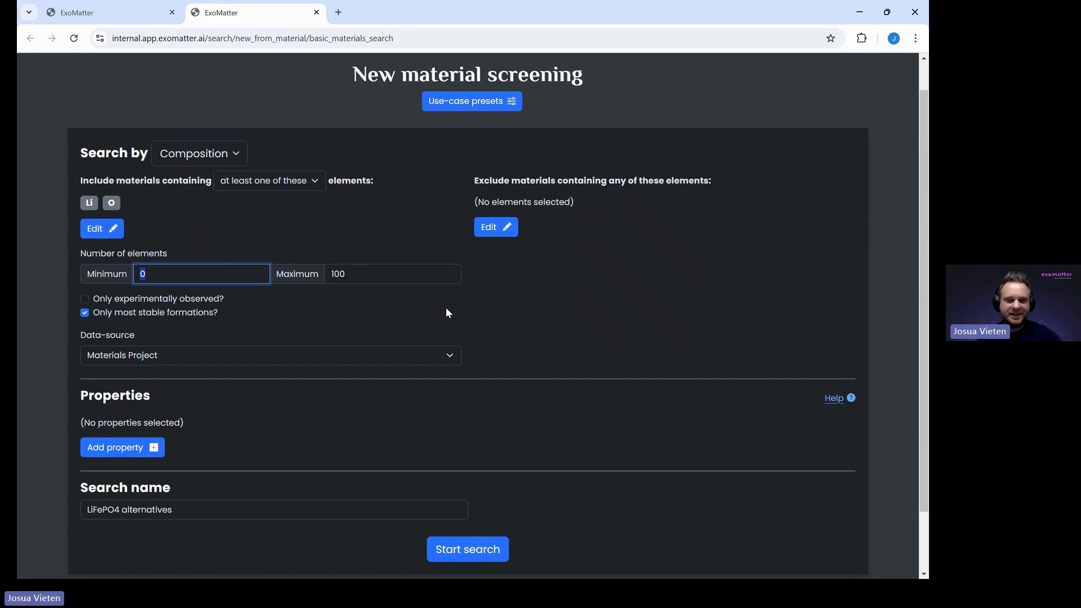
pyautogui.write('4')
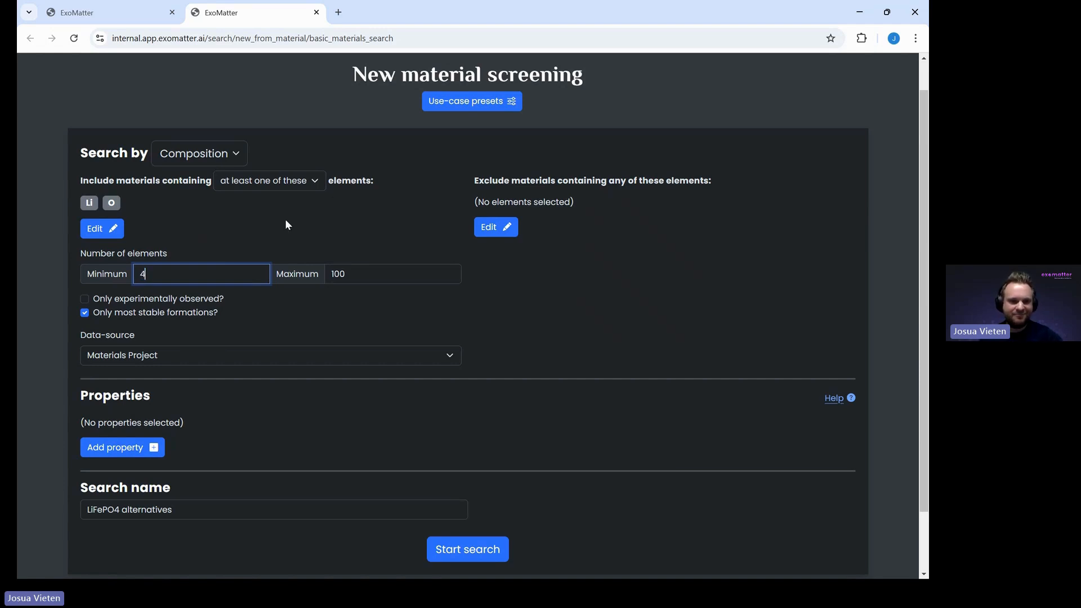
pyautogui.click(260, 225)
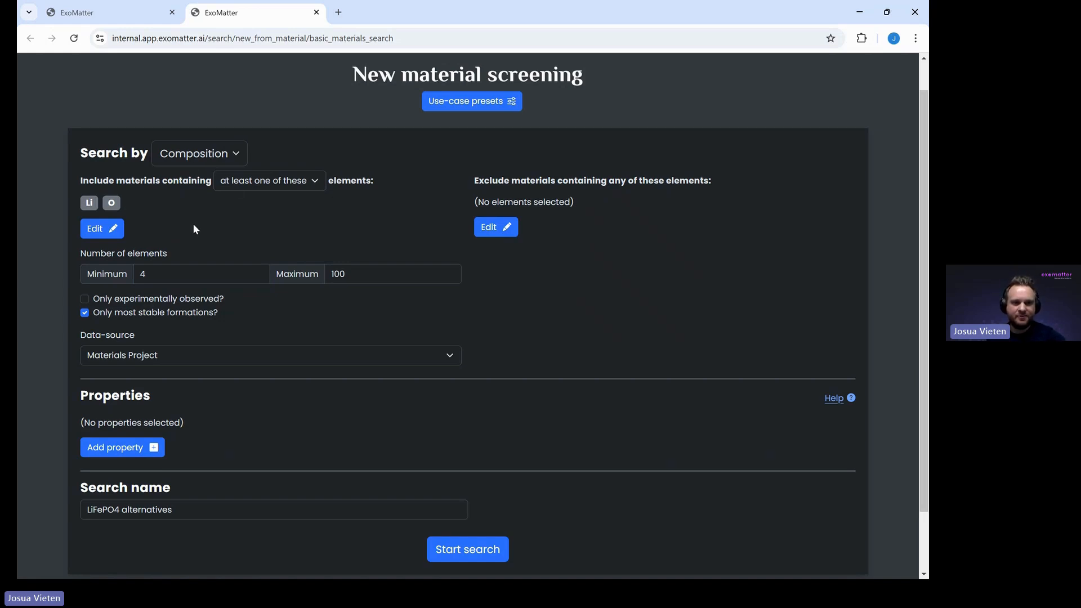
# - Exclude all radioactive elements from the LiFePO4 alternatives screening
pyautogui.click(499, 234)
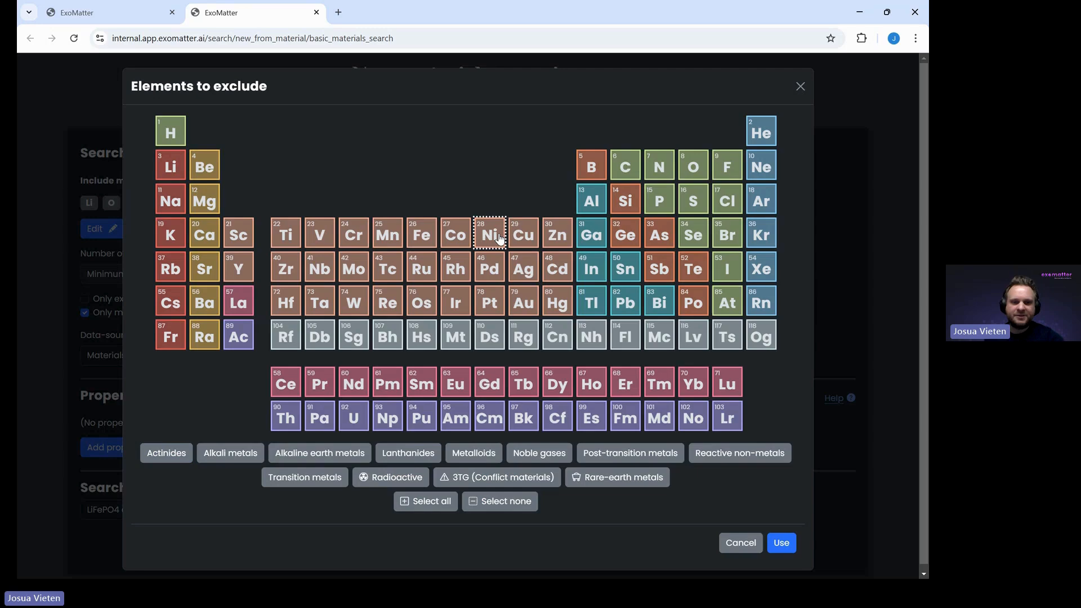
pyautogui.click(414, 478)
pyautogui.click(782, 543)
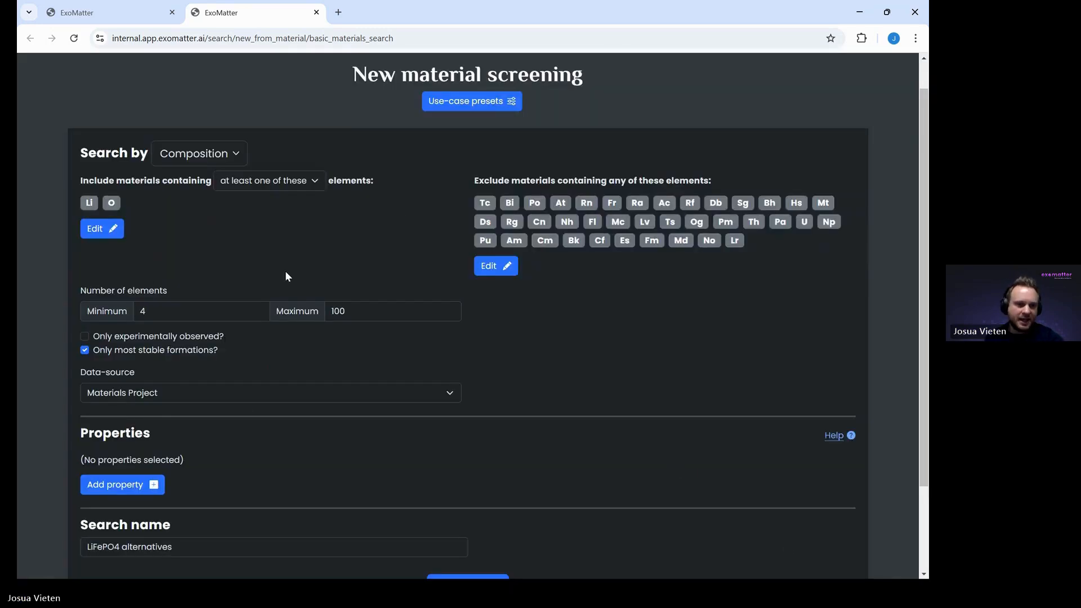
# - Add Cost estimate (USD/kg) and Li Gravimetric battery capacity (mAh/g) as properties, limiting the capacity to a minimum of 169,9
pyautogui.scroll(-2, 285, 276)
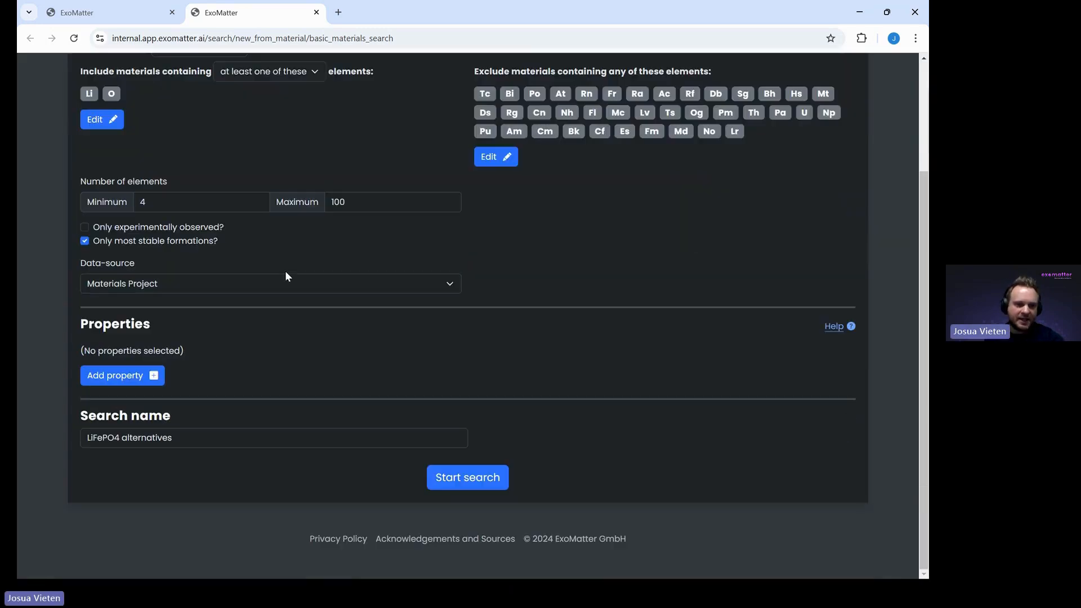
pyautogui.click(123, 381)
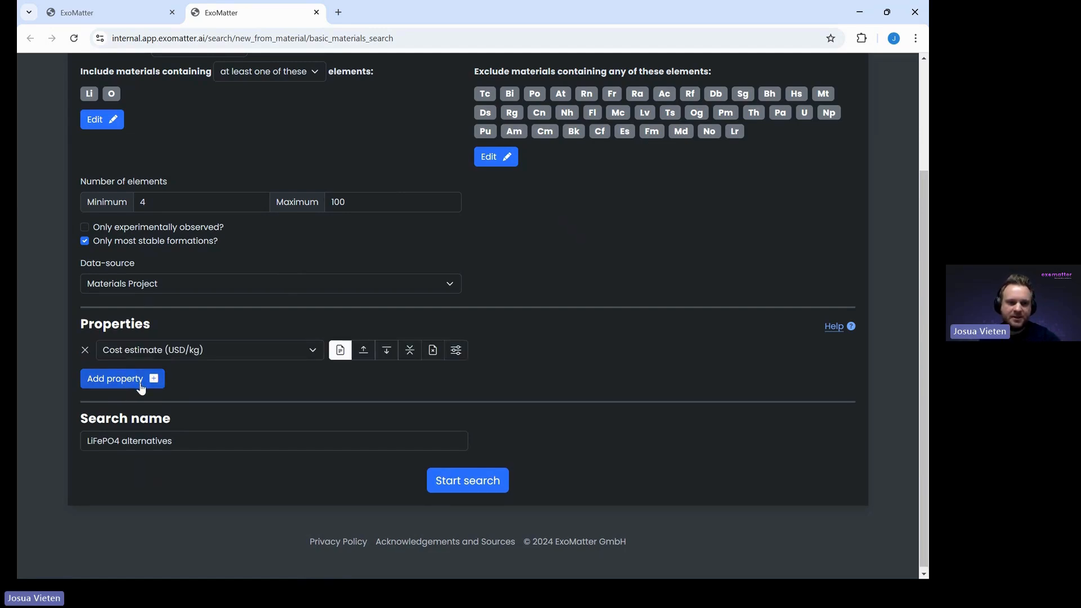
pyautogui.click(140, 386)
pyautogui.click(161, 386)
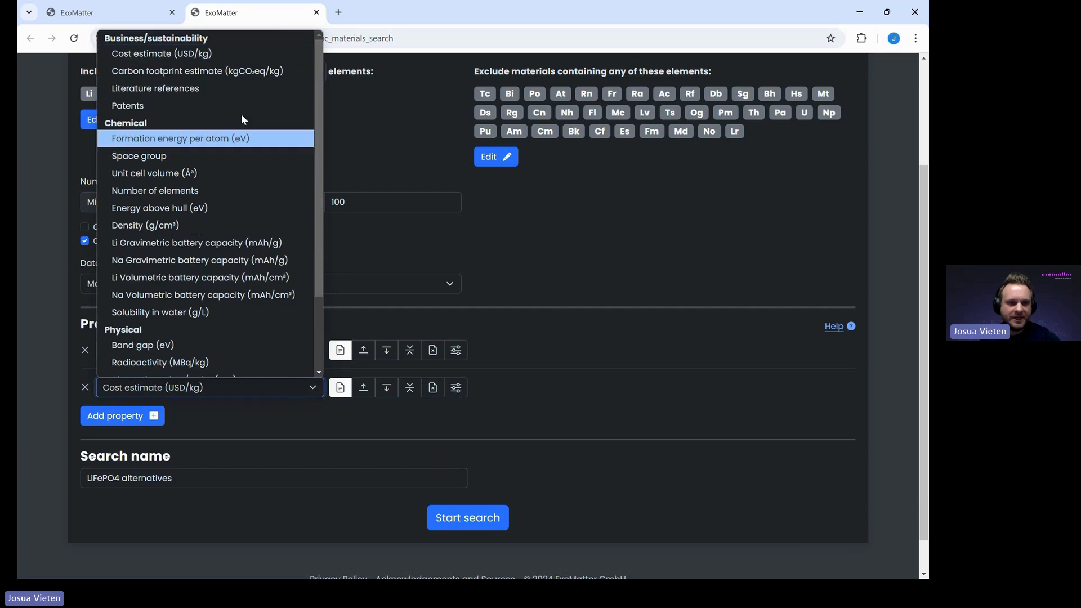
pyautogui.click(202, 247)
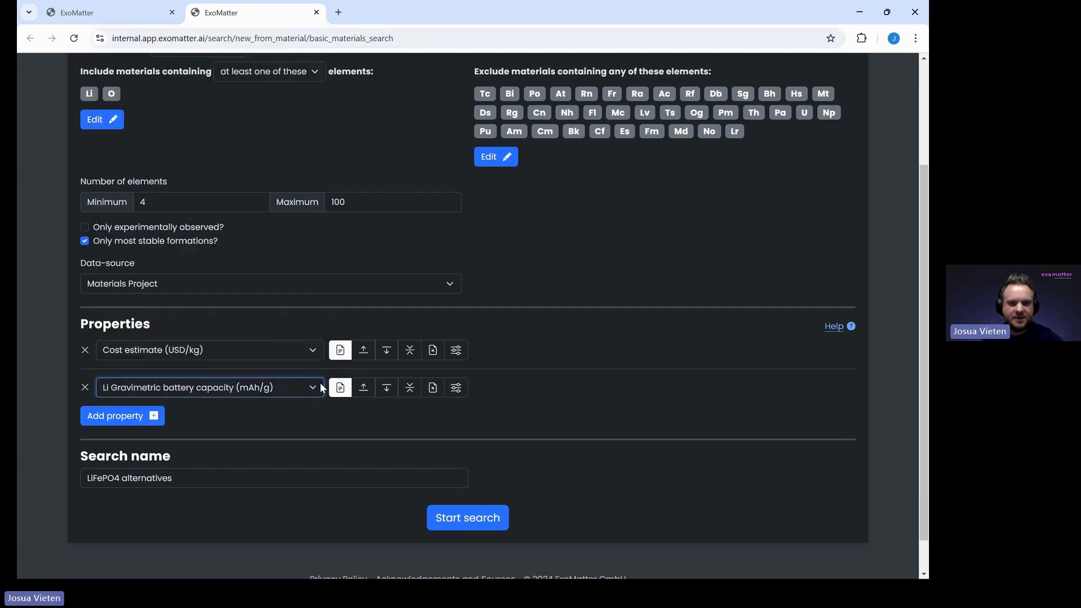
pyautogui.click(367, 397)
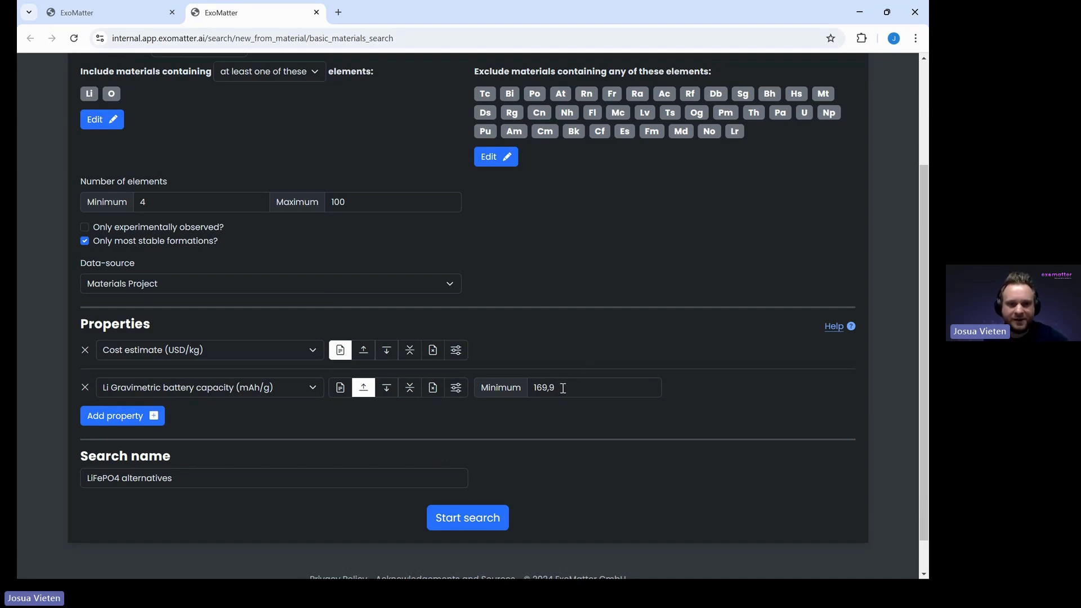
# - Give the Cost estimate a target of 1,194 USD/kg with a tolerance of 500%
pyautogui.click(410, 350)
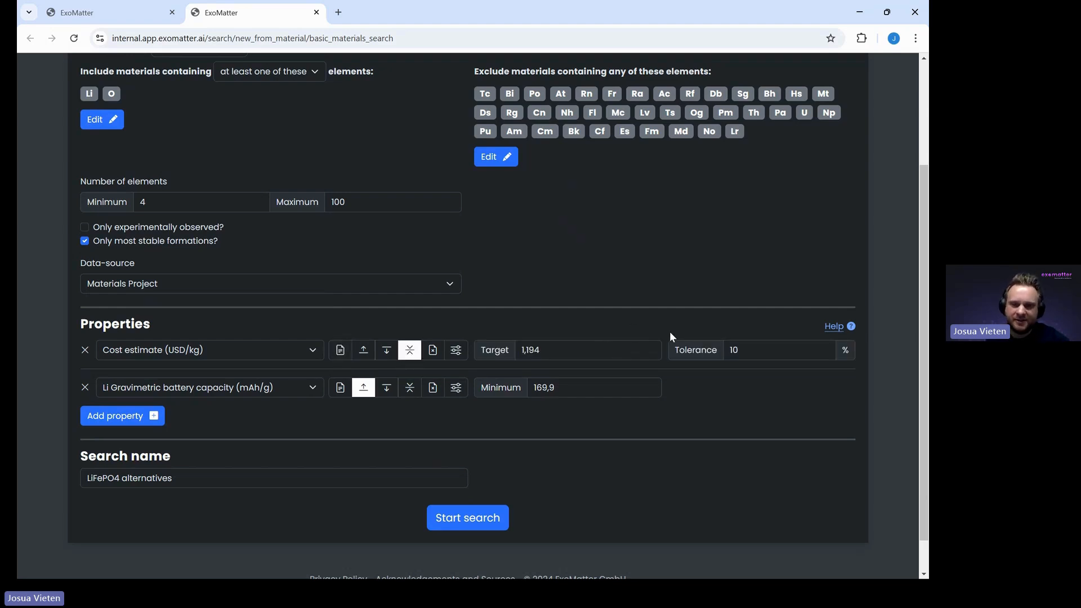
pyautogui.doubleClick(763, 343)
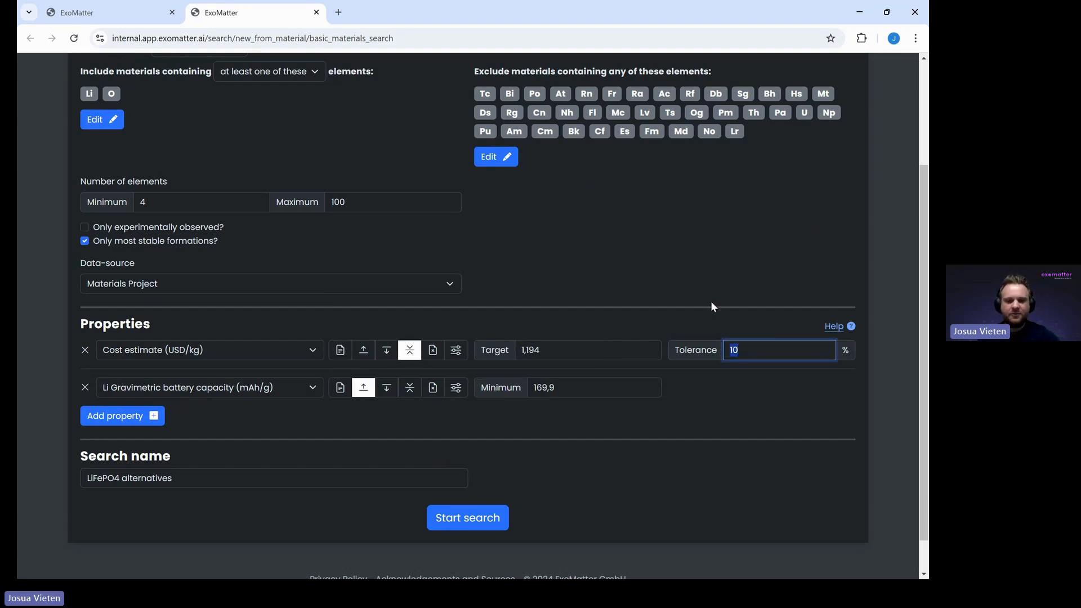
pyautogui.write('500')
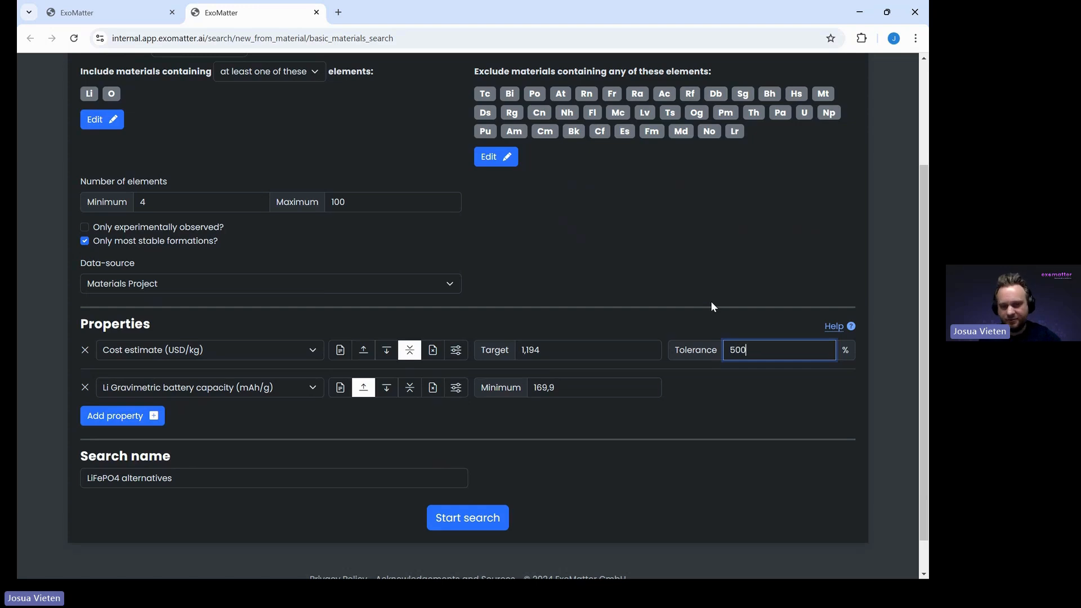
pyautogui.click(712, 303)
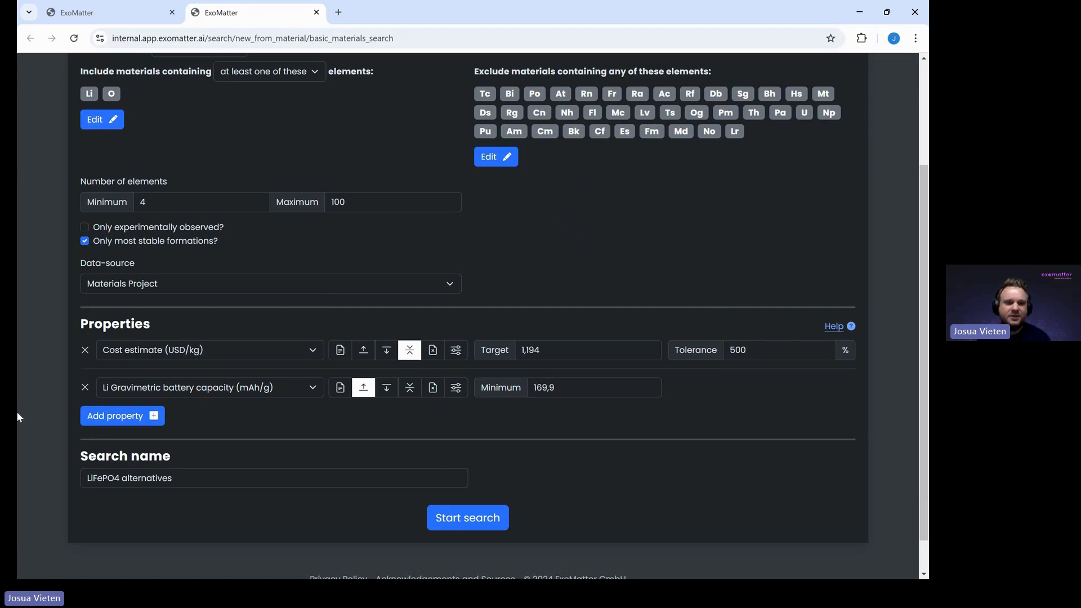
# - Add Density (g/cm³) and Band gap (eV) as properties, giving both the filter mode that follows the target-value mode
pyautogui.click(139, 416)
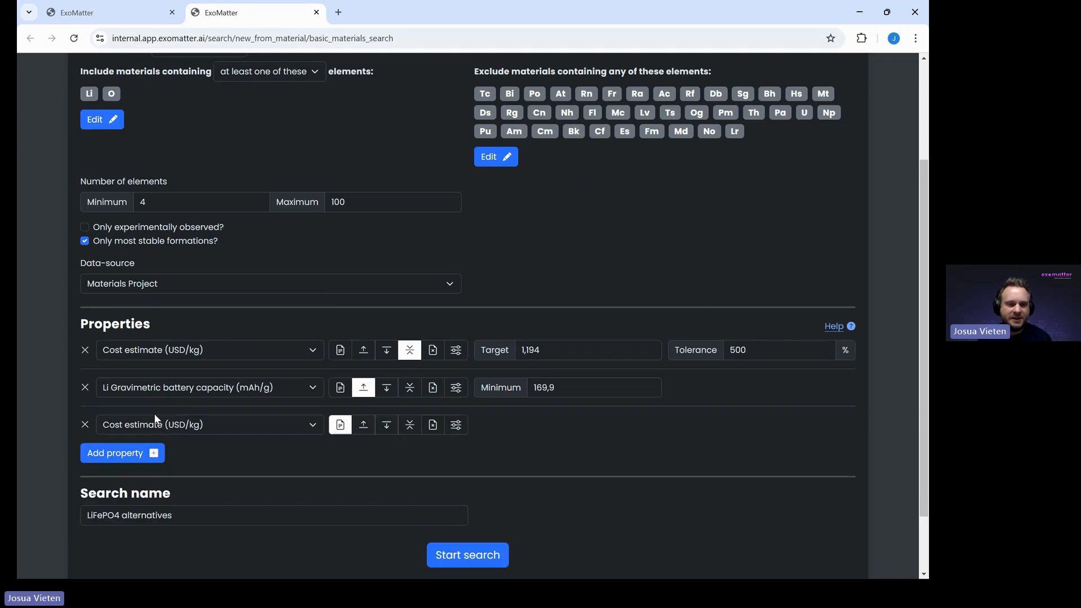
pyautogui.click(156, 418)
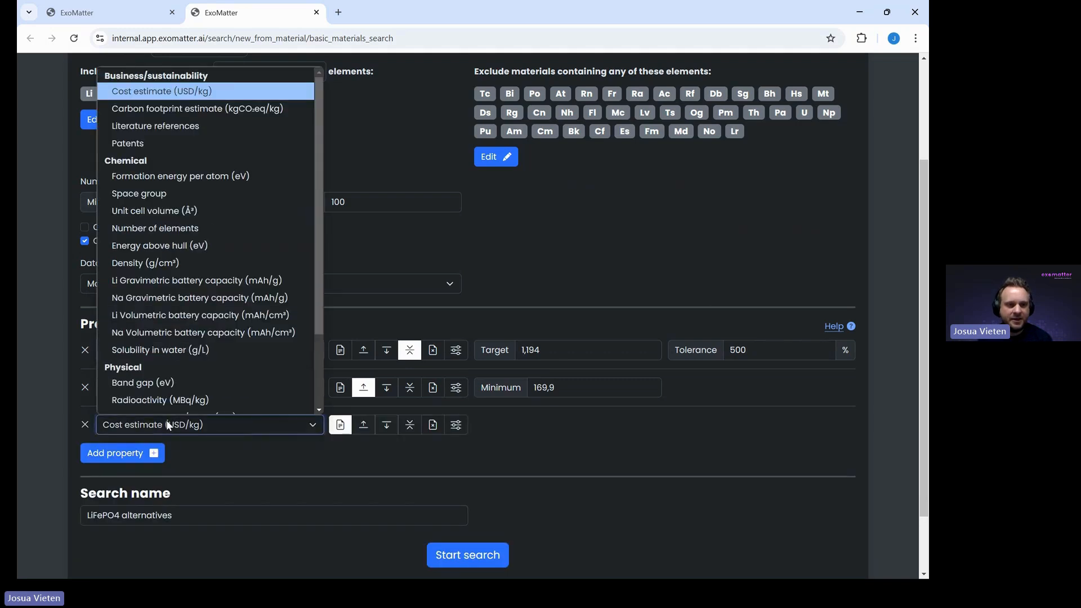
pyautogui.click(167, 255)
pyautogui.click(133, 460)
pyautogui.click(154, 462)
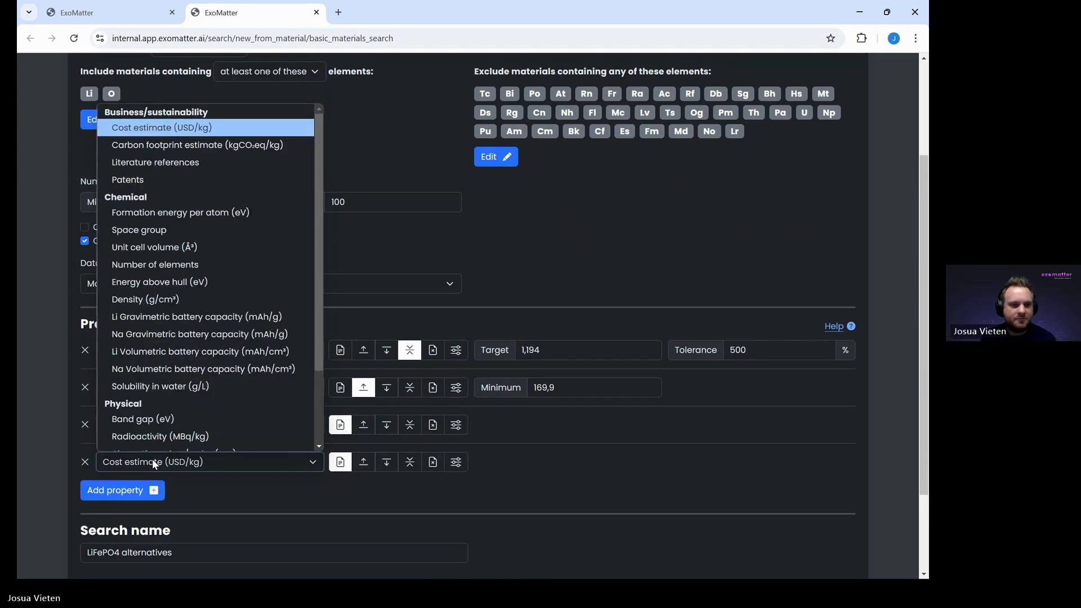
pyautogui.click(174, 417)
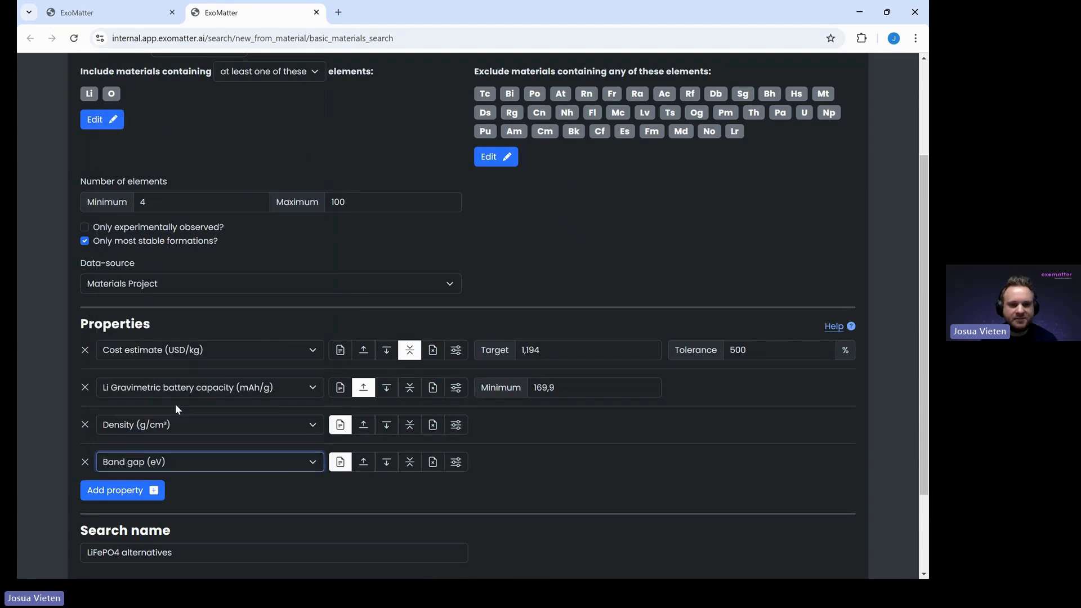
pyautogui.click(438, 429)
pyautogui.click(436, 464)
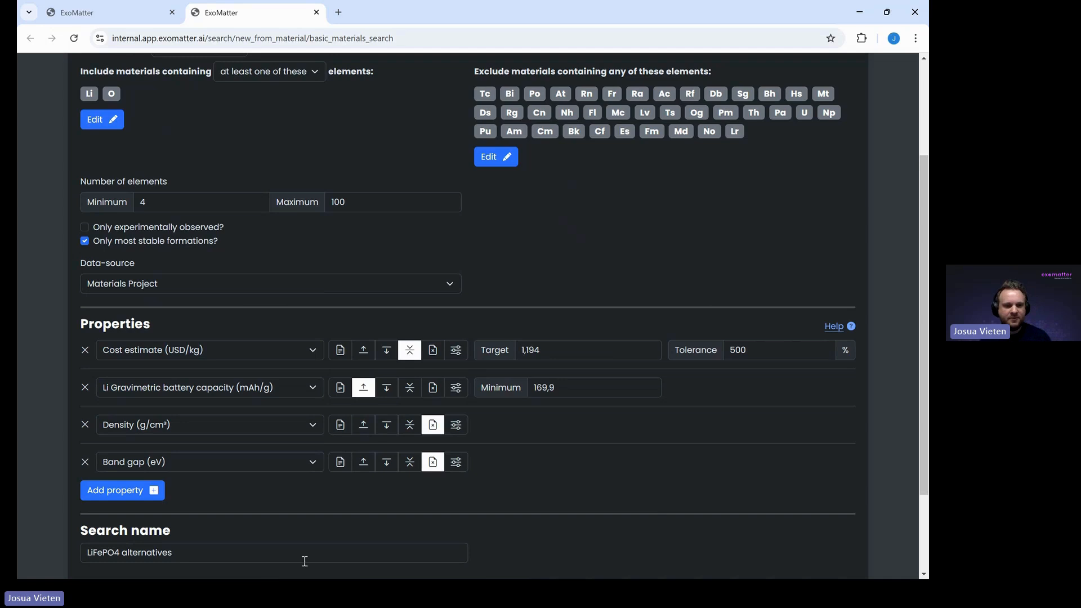
# - Start the LiFePO4 alternatives search with the configured elements and properties
pyautogui.scroll(-2, 652, 505)
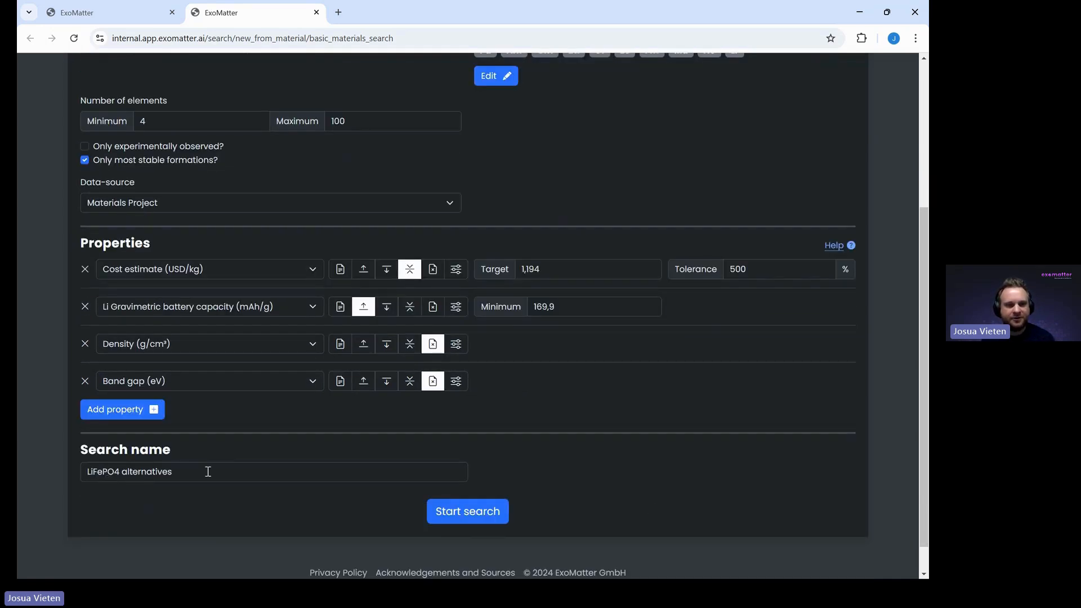
pyautogui.scroll(3, 208, 471)
pyautogui.scroll(-3, 205, 471)
pyautogui.click(460, 538)
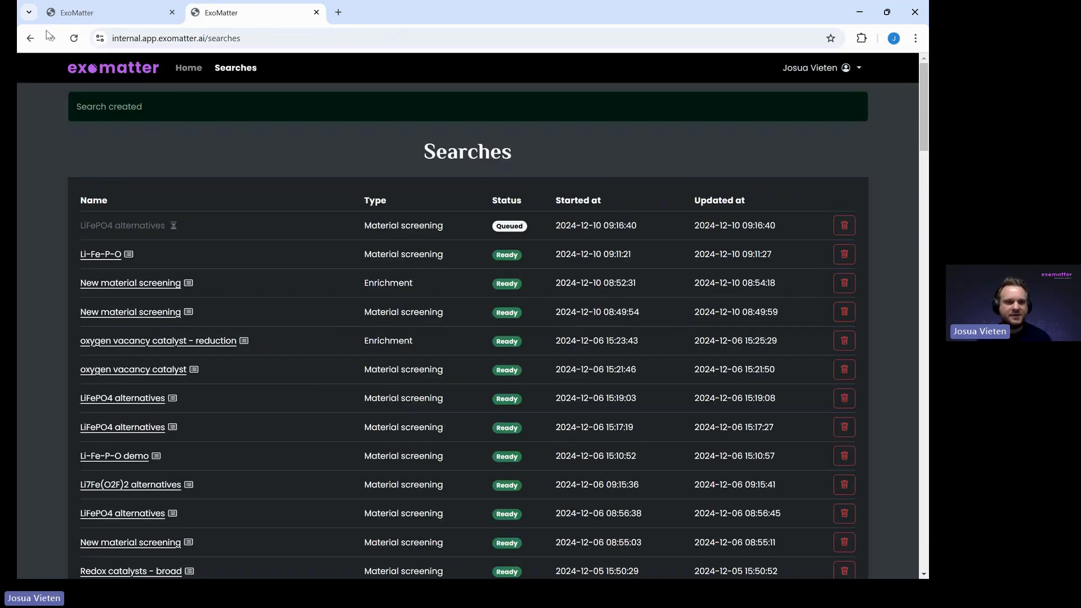
# - Refresh the list of searches until the new LiFePO4 alternatives screening is ready and open its results
pyautogui.click(76, 46)
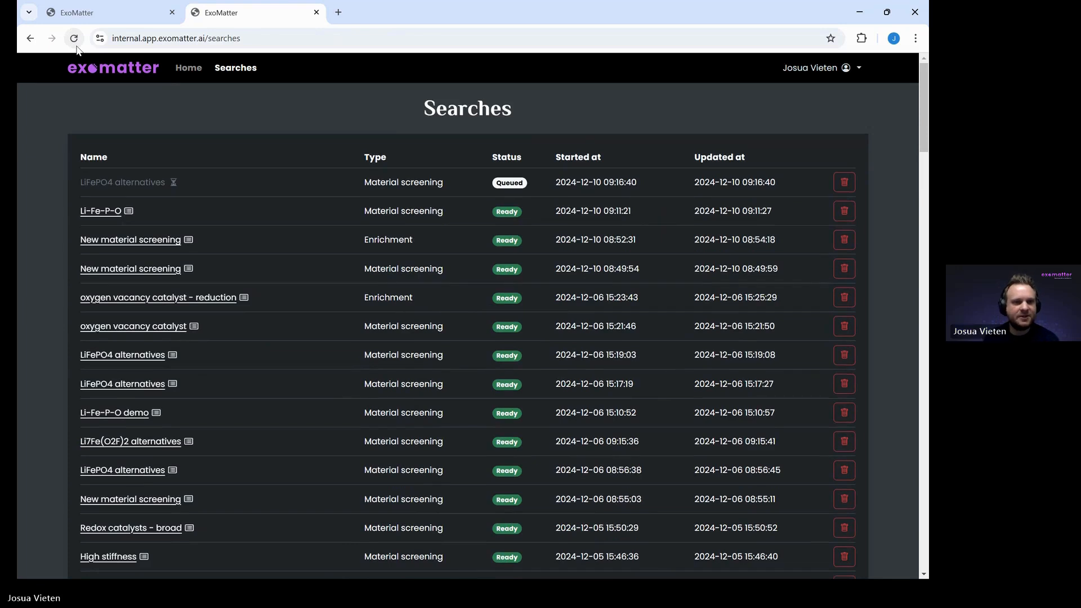
pyautogui.click(76, 46)
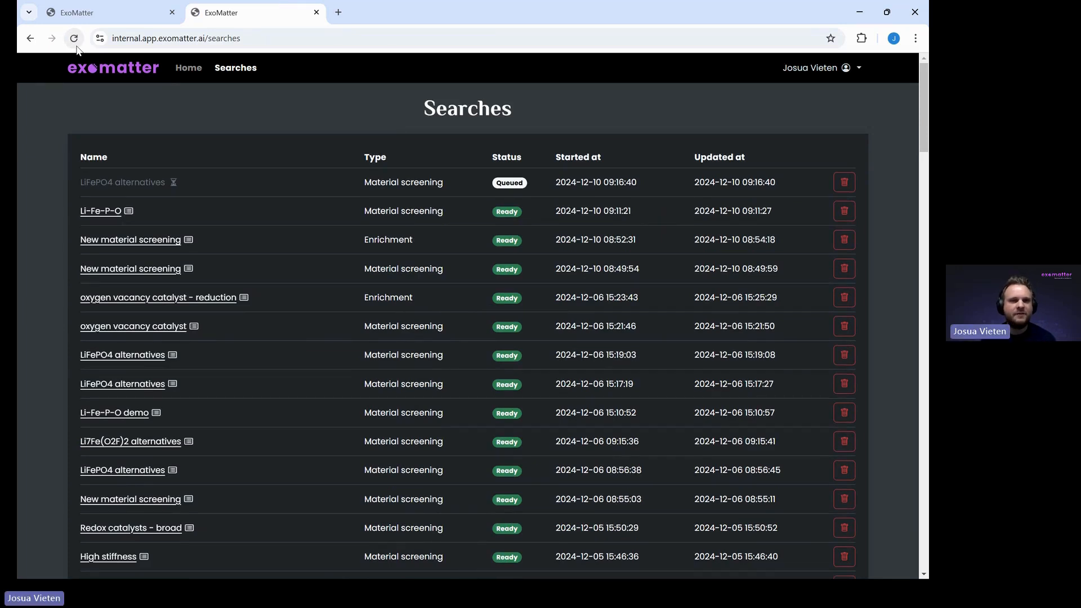
pyautogui.click(76, 46)
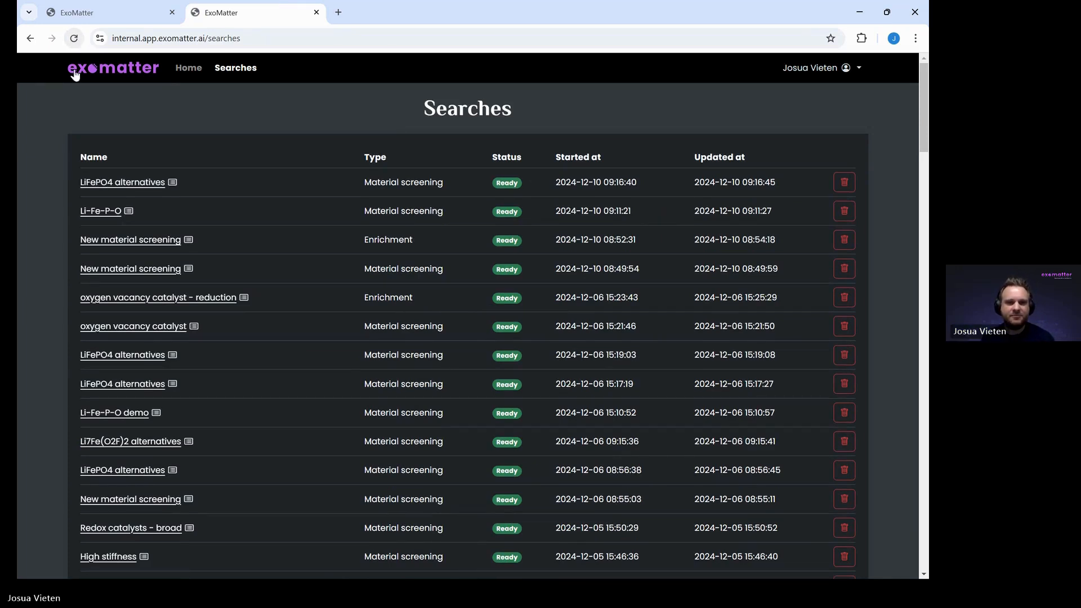
pyautogui.click(87, 178)
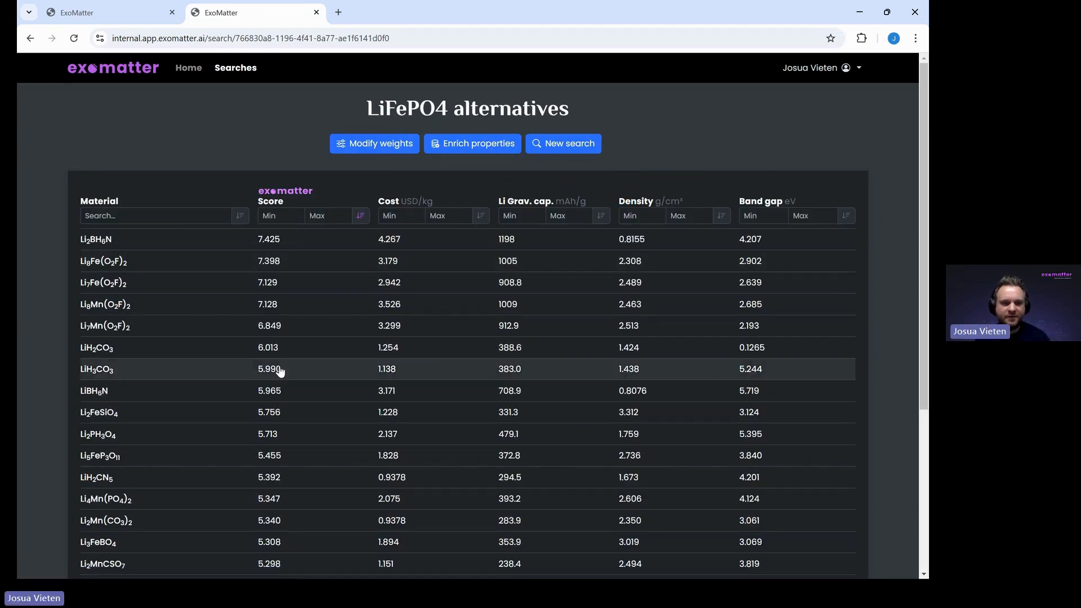
# - Review the LiFePO4 alternatives results and sort them by Li gravimetric capacity in ascending order
pyautogui.scroll(-3, 280, 371)
pyautogui.scroll(1, 280, 371)
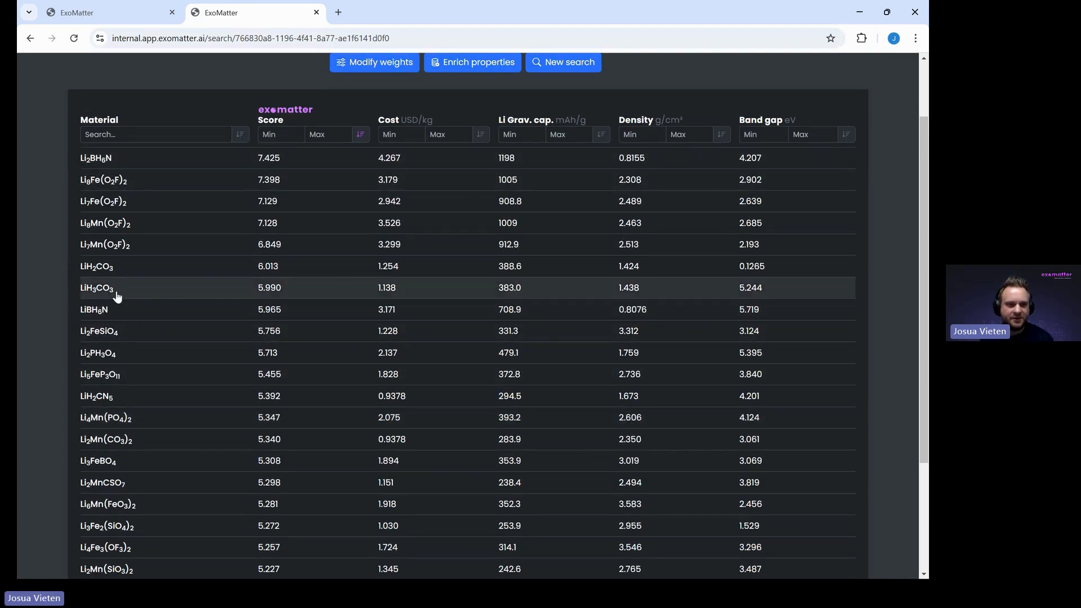
pyautogui.scroll(-3, 367, 454)
pyautogui.scroll(2, 367, 454)
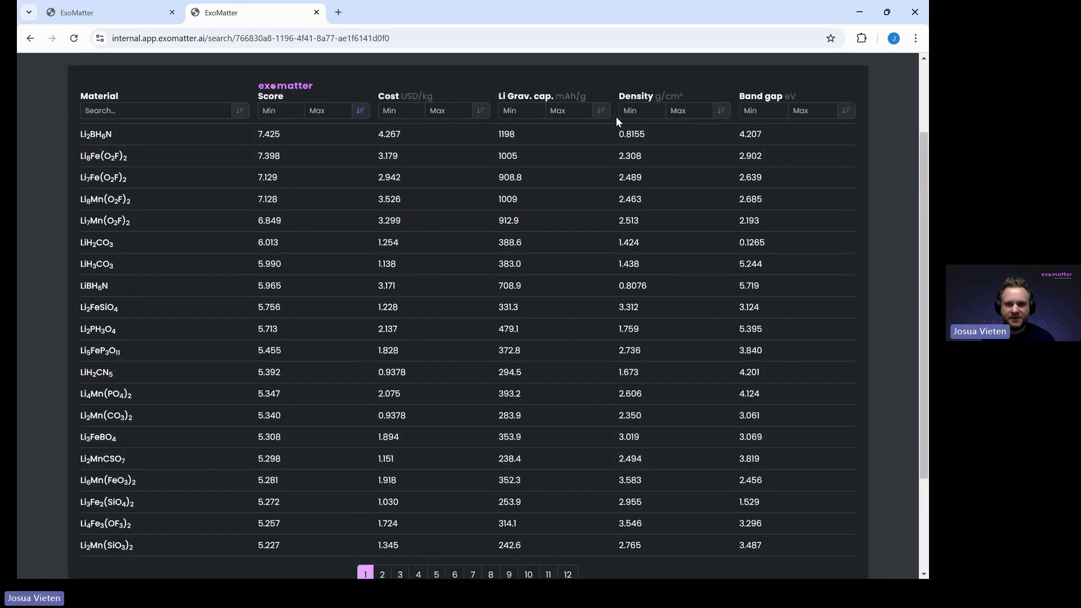
pyautogui.click(603, 111)
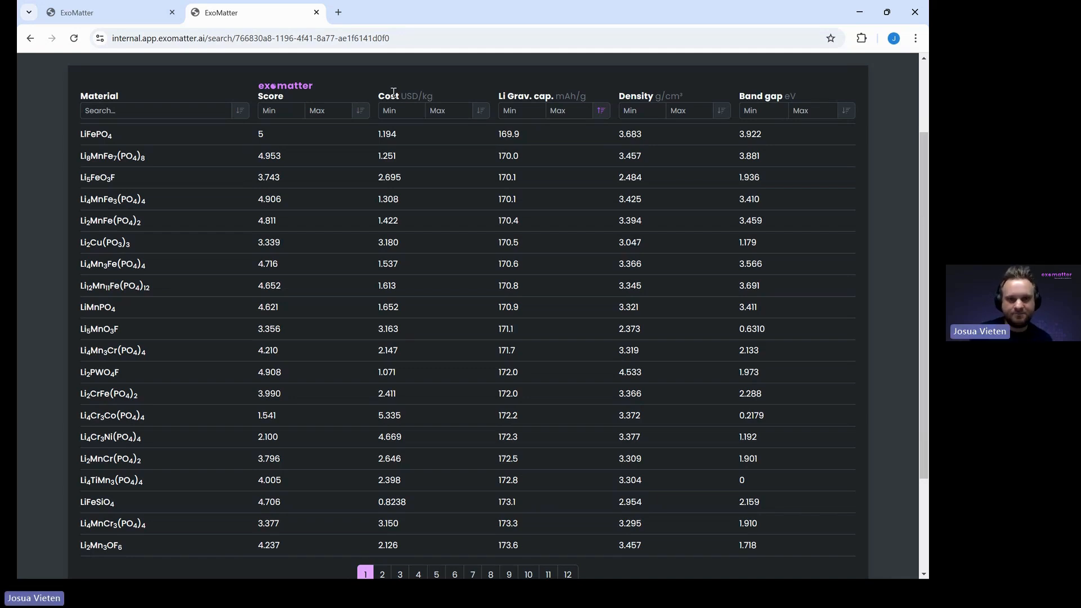
pyautogui.scroll(2, 394, 92)
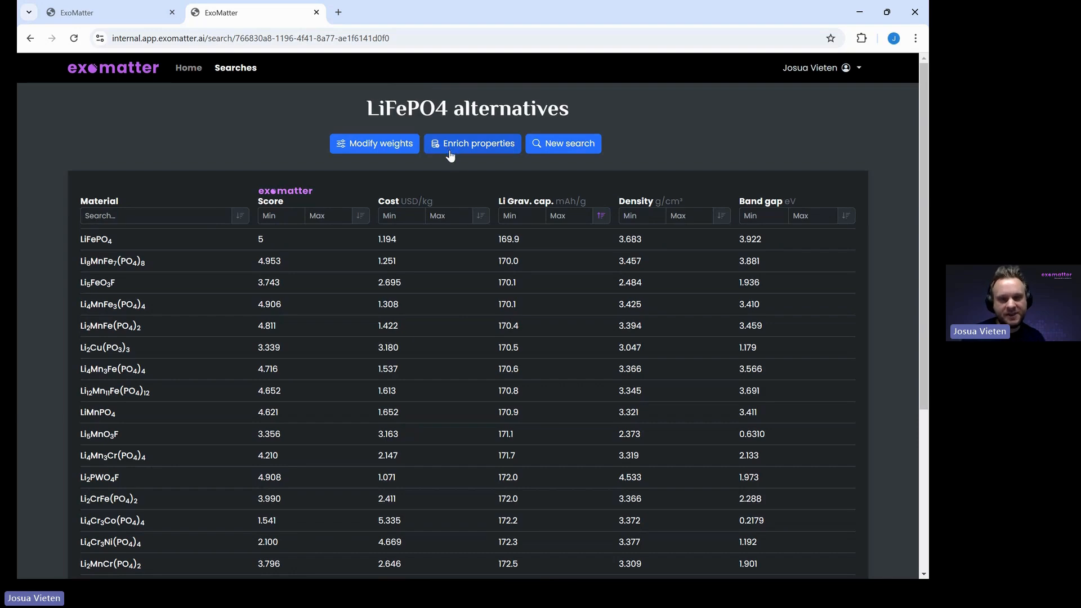
# - Start a new material screening and include materials containing all of the elements O, Ca and Mn
pyautogui.click(185, 77)
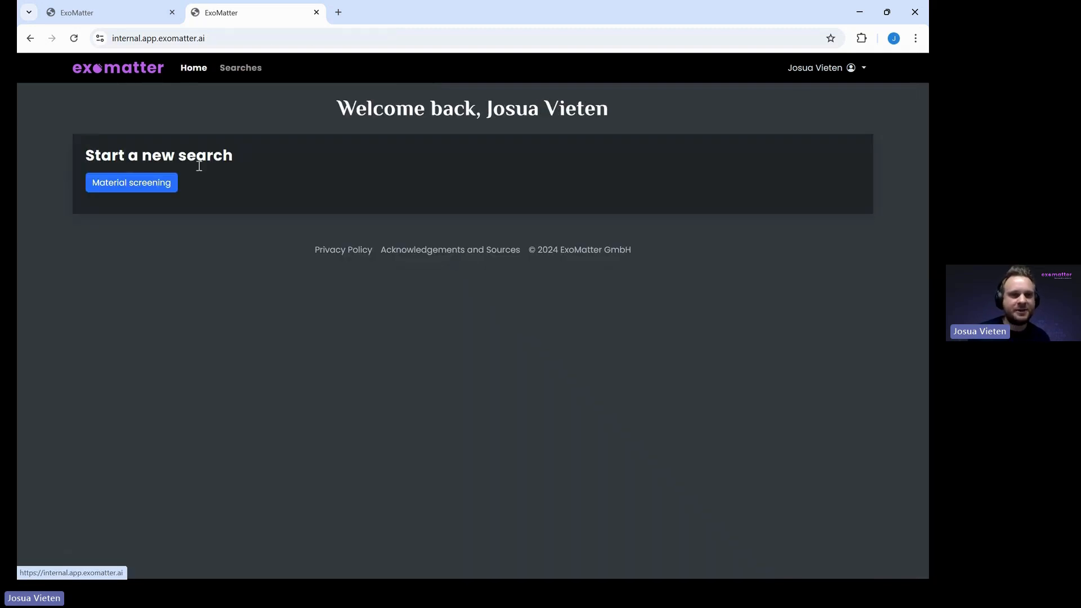
pyautogui.click(140, 186)
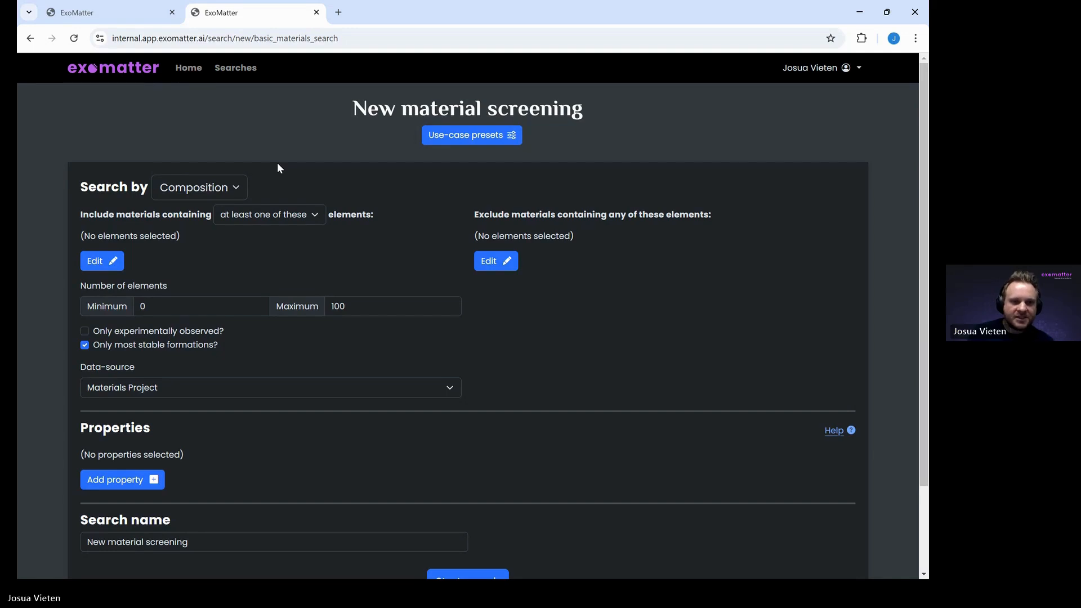
pyautogui.scroll(-1, 277, 168)
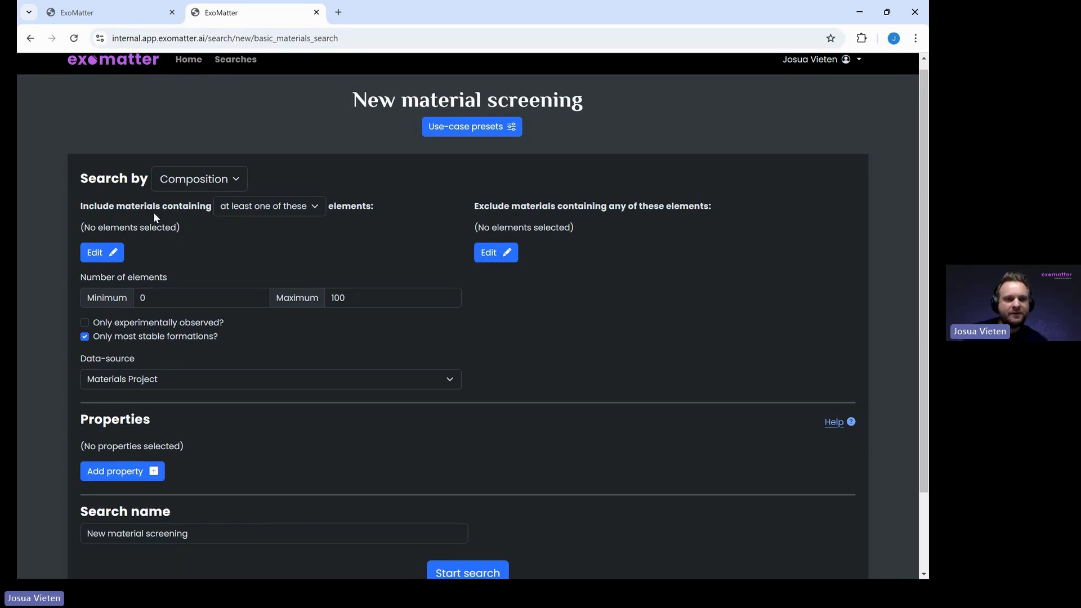
pyautogui.click(99, 254)
pyautogui.click(202, 243)
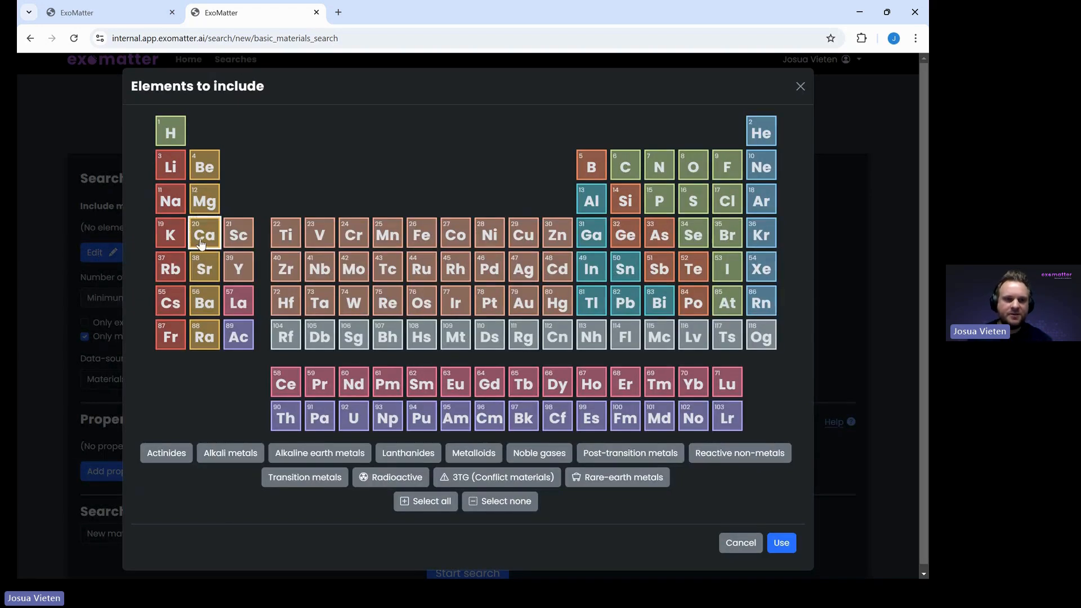
pyautogui.click(388, 233)
pyautogui.click(692, 168)
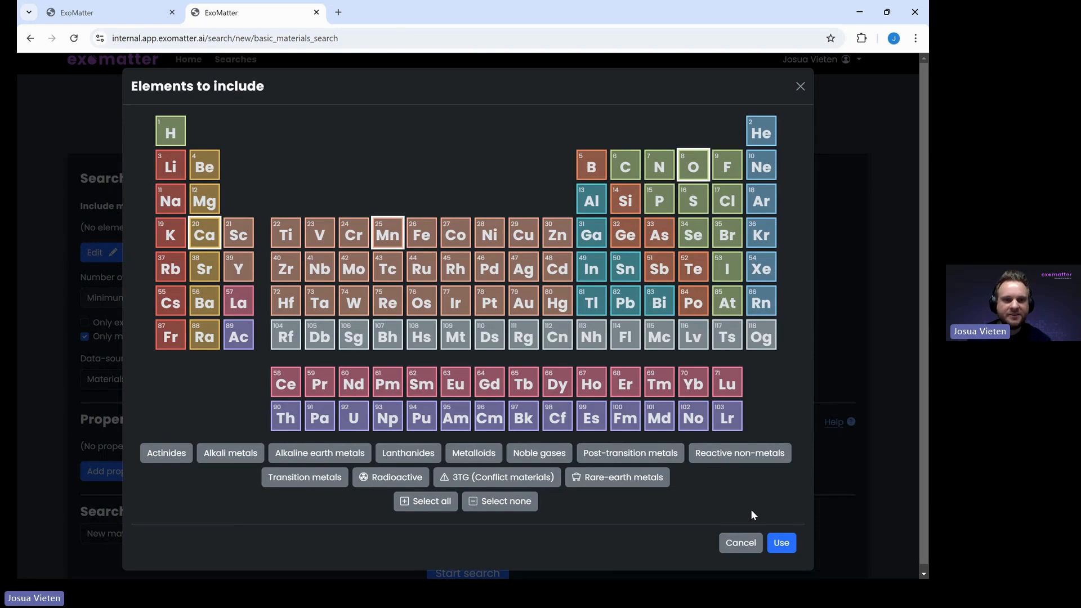
pyautogui.click(781, 549)
pyautogui.click(303, 204)
pyautogui.click(274, 246)
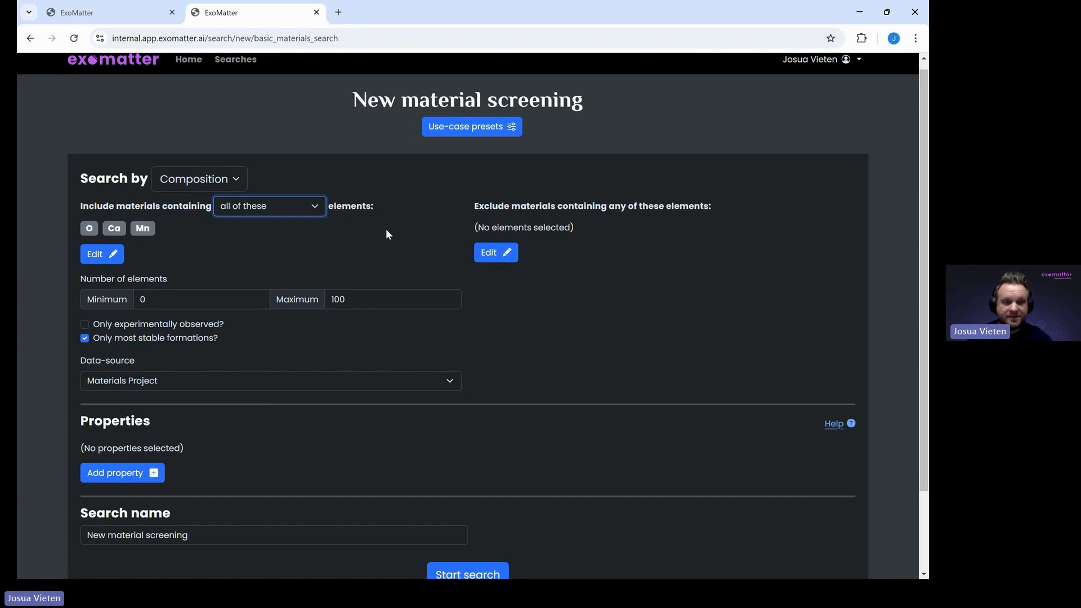
# - Exclude all radioactive elements from the Ca-Mn-O screening and set the minimum number of elements to 3
pyautogui.click(494, 259)
pyautogui.click(396, 477)
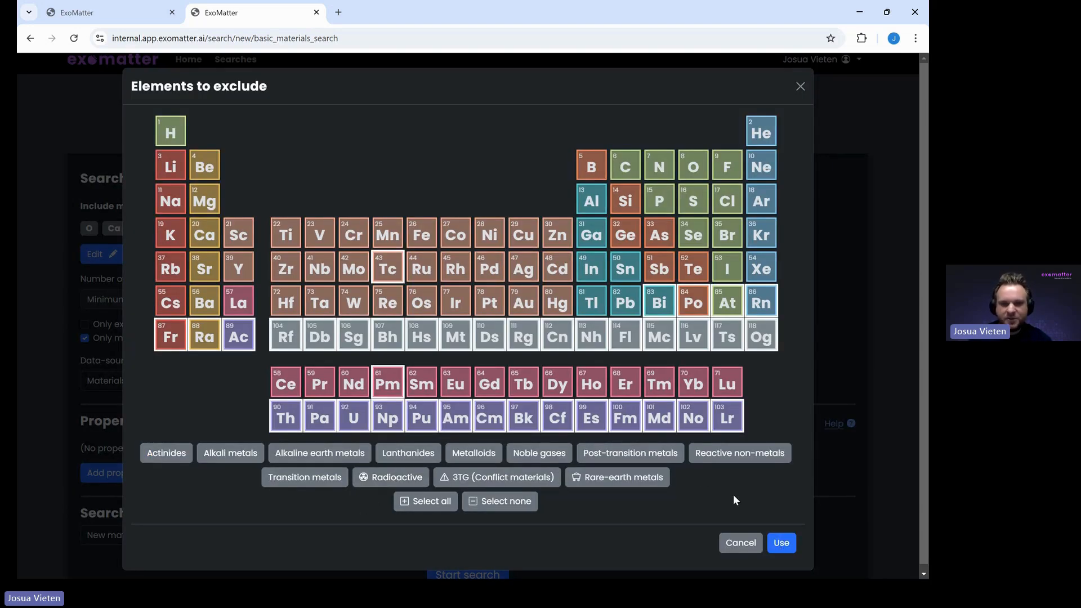
pyautogui.click(539, 482)
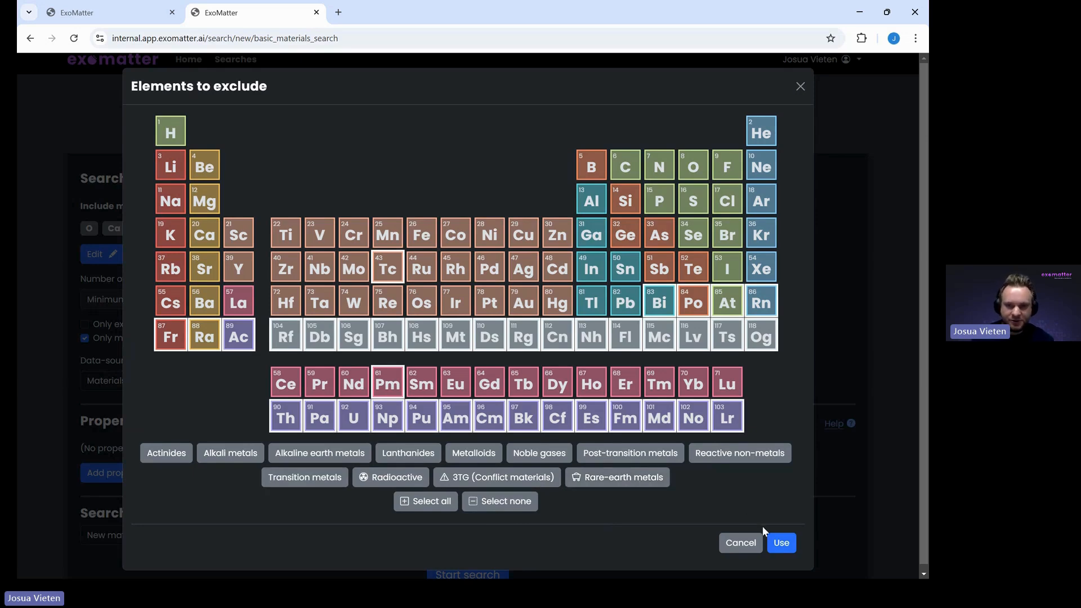
pyautogui.click(781, 544)
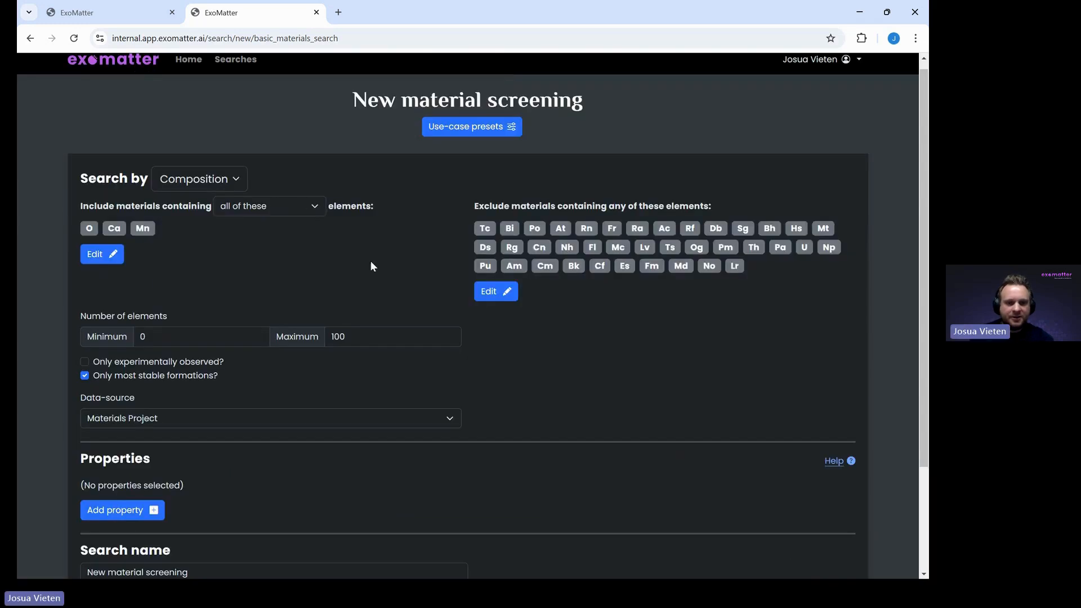
pyautogui.scroll(-1, 371, 263)
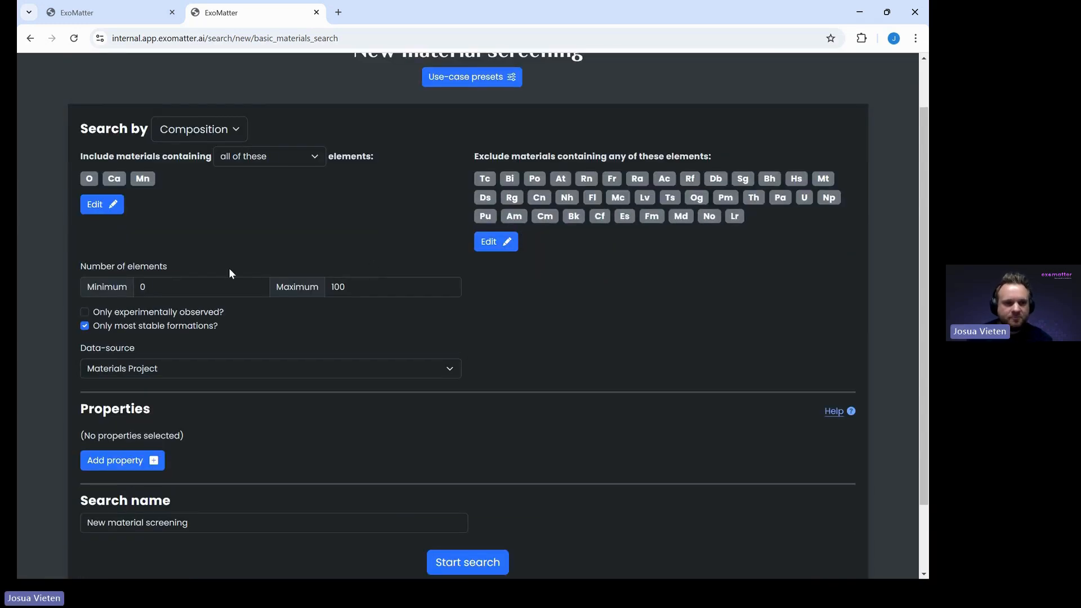
pyautogui.doubleClick(228, 287)
pyautogui.write('3')
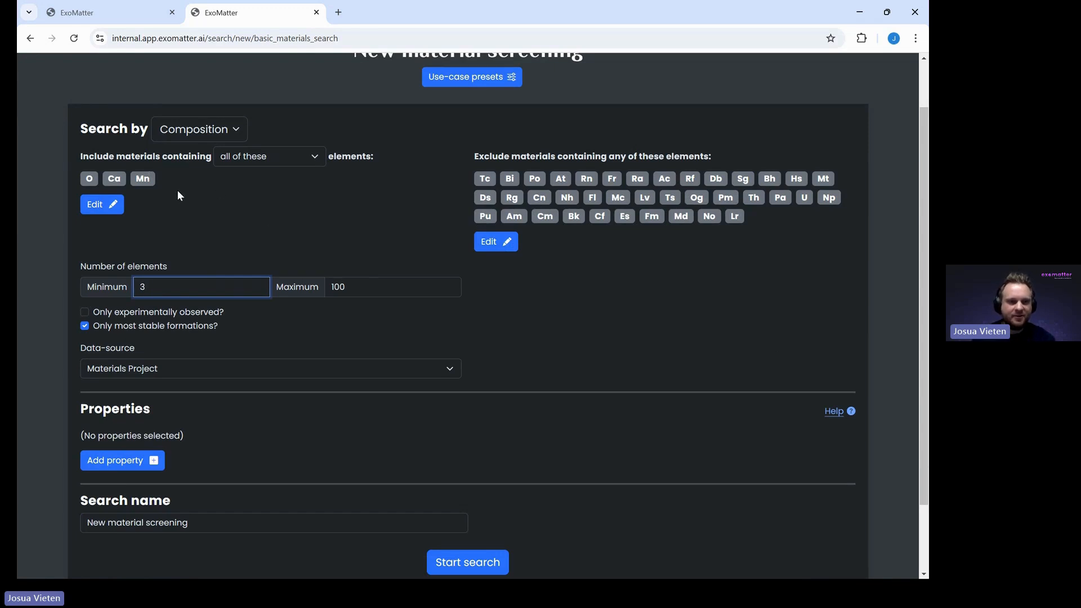
# - Add Cost estimate (USD/kg), Energy above hull (eV) and Young's modulus (GPa) as properties of the Ca-Mn-O screening
pyautogui.scroll(-1, 176, 191)
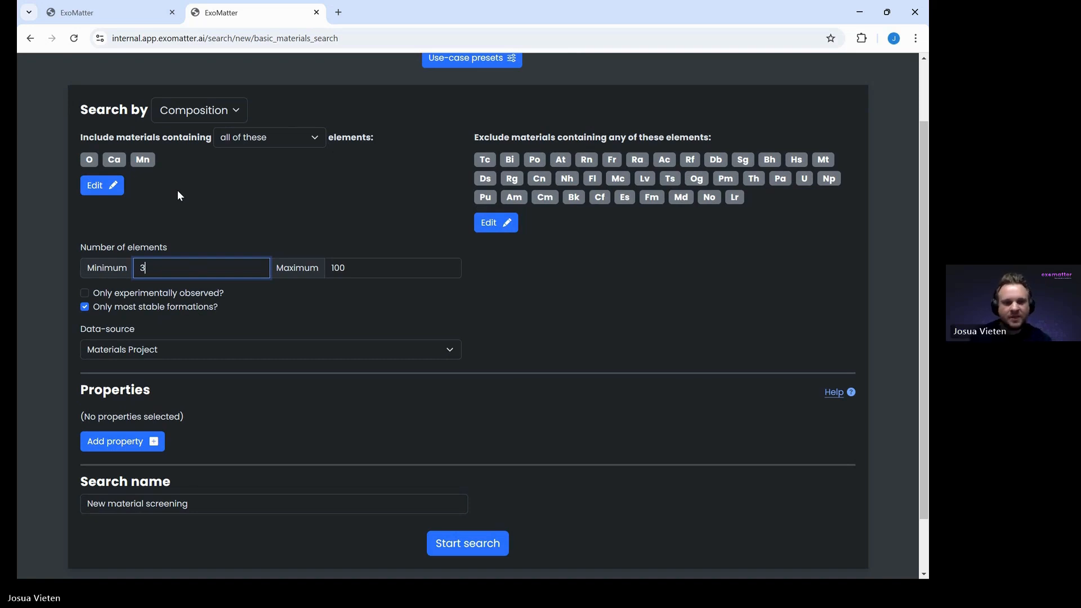
pyautogui.click(130, 446)
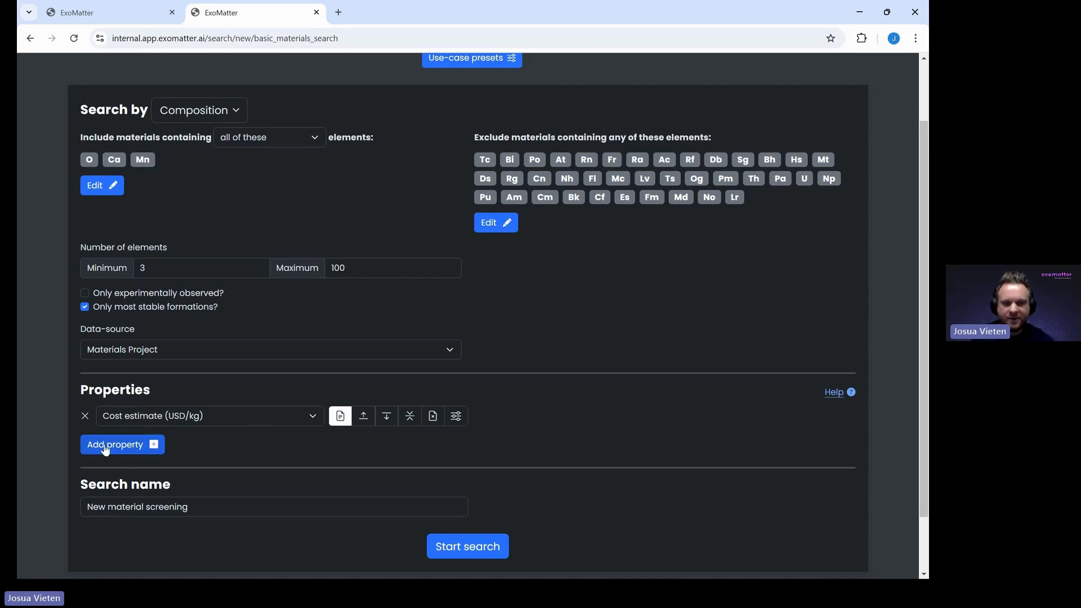
pyautogui.click(113, 450)
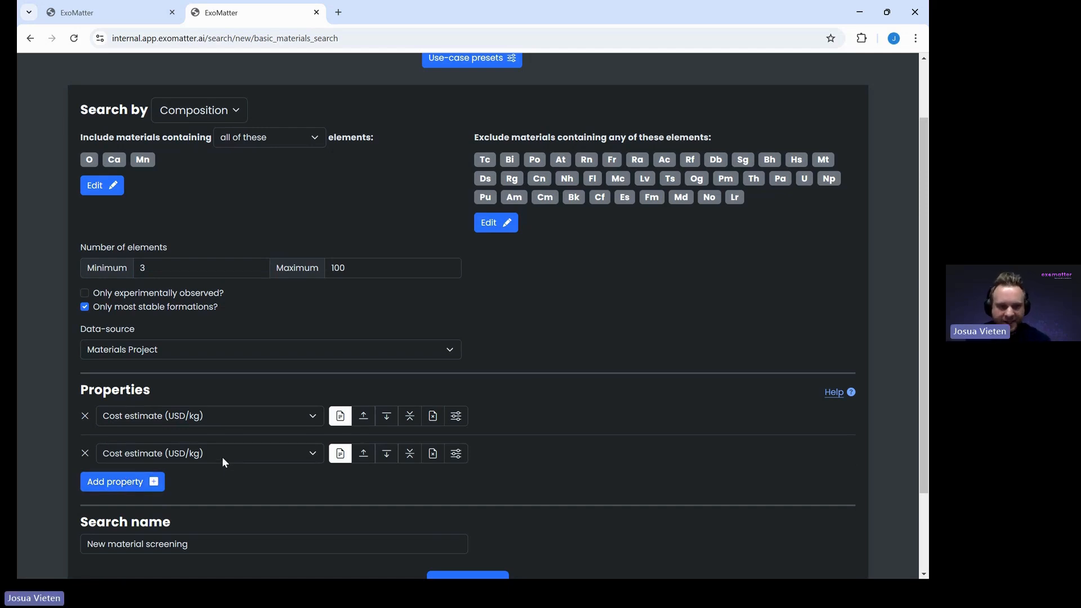
pyautogui.scroll(-1, 222, 458)
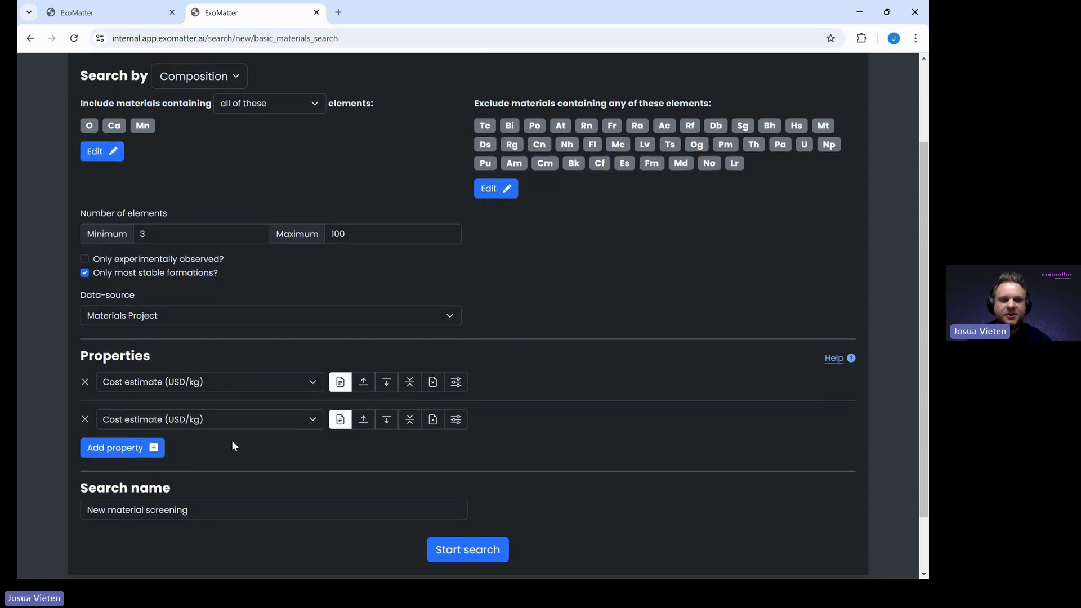
pyautogui.click(243, 423)
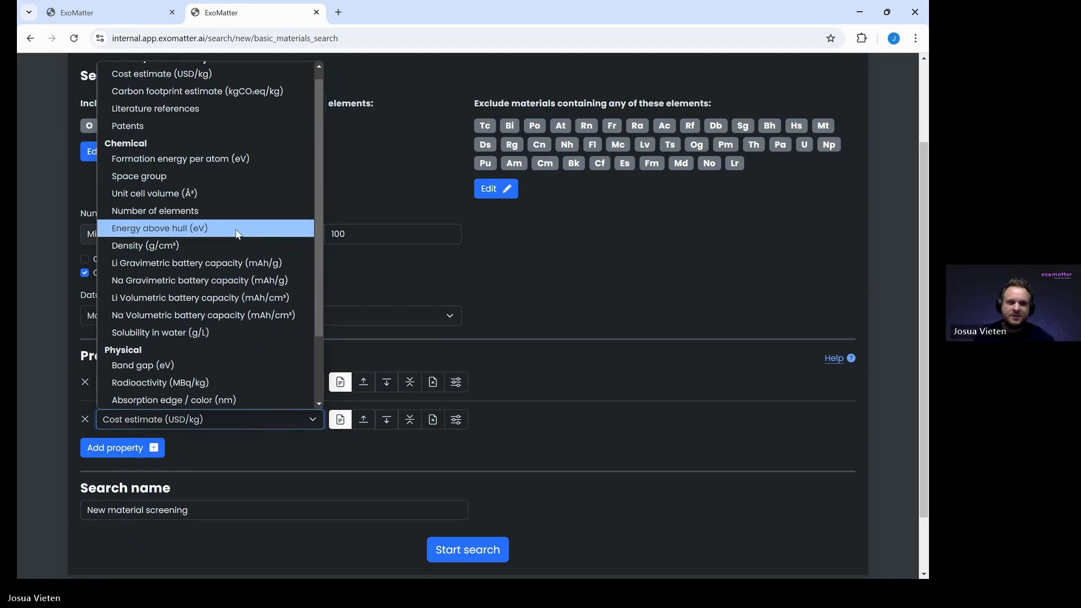
pyautogui.click(236, 231)
pyautogui.click(134, 454)
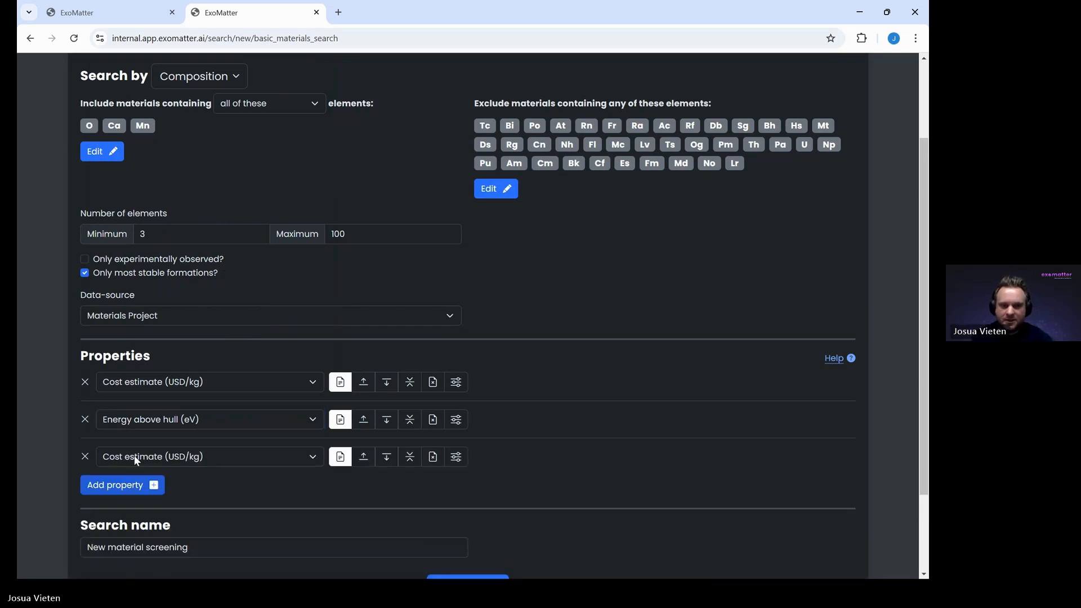
pyautogui.click(135, 457)
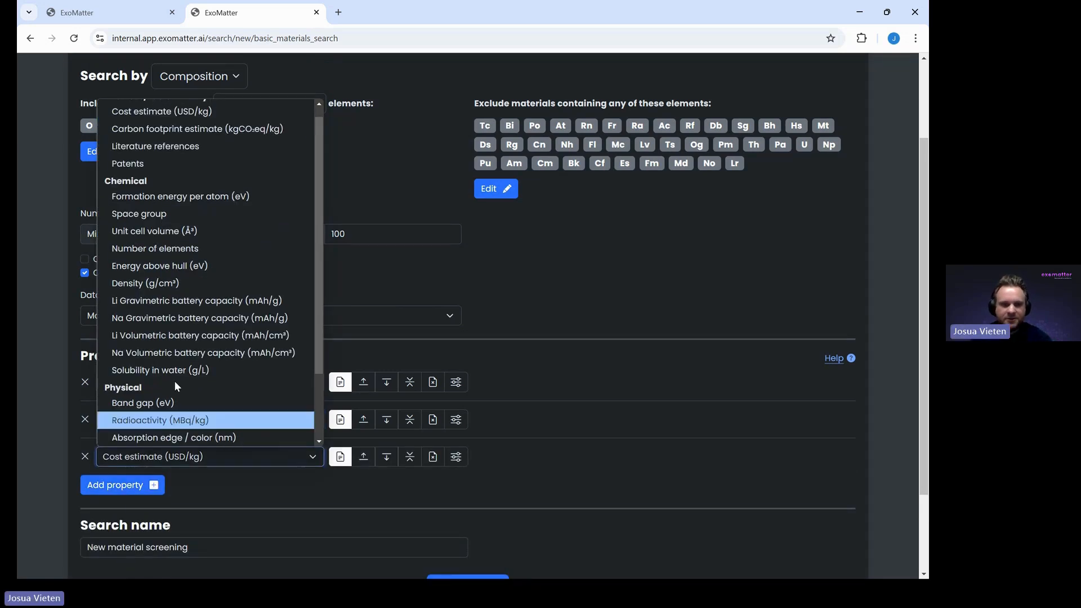
pyautogui.scroll(-2, 212, 330)
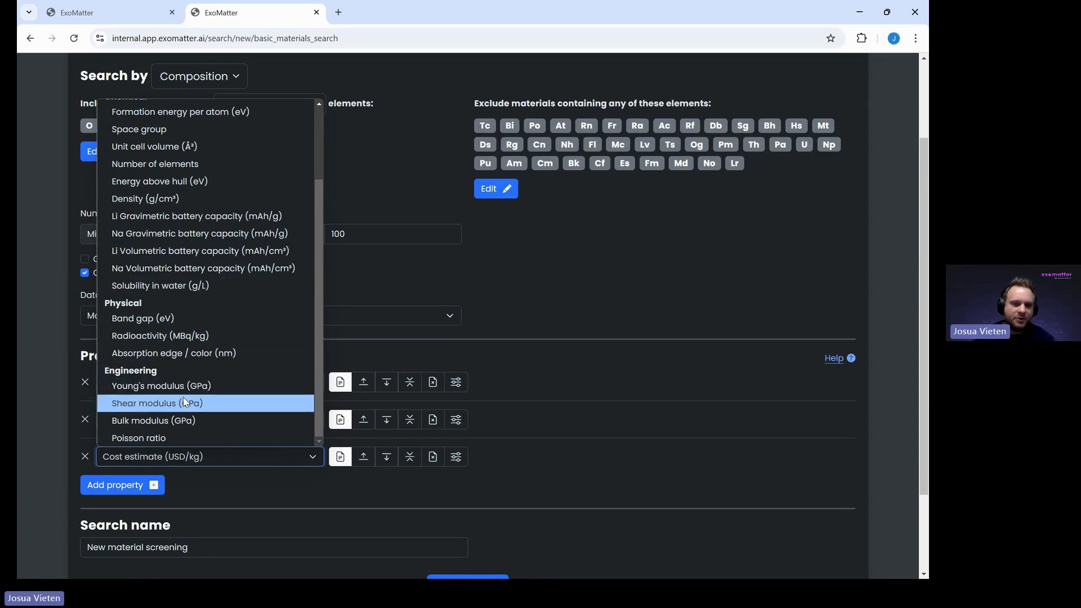
pyautogui.click(235, 392)
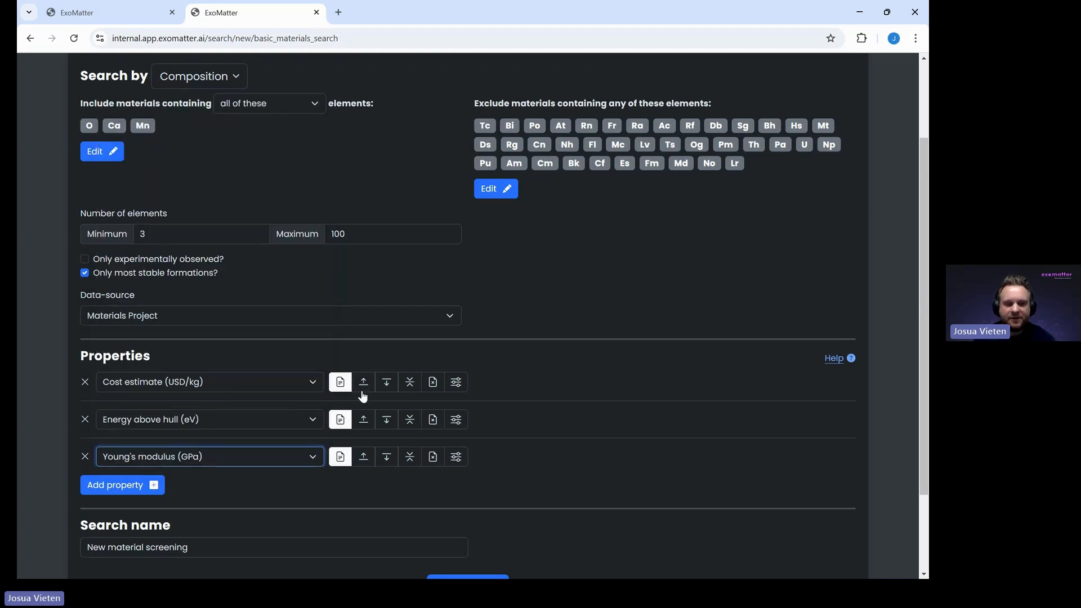
# - Name the material screening "Ca-Mn-O" and start the search
pyautogui.moveTo(231, 550); pyautogui.dragTo(81, 551)
pyautogui.write('C')
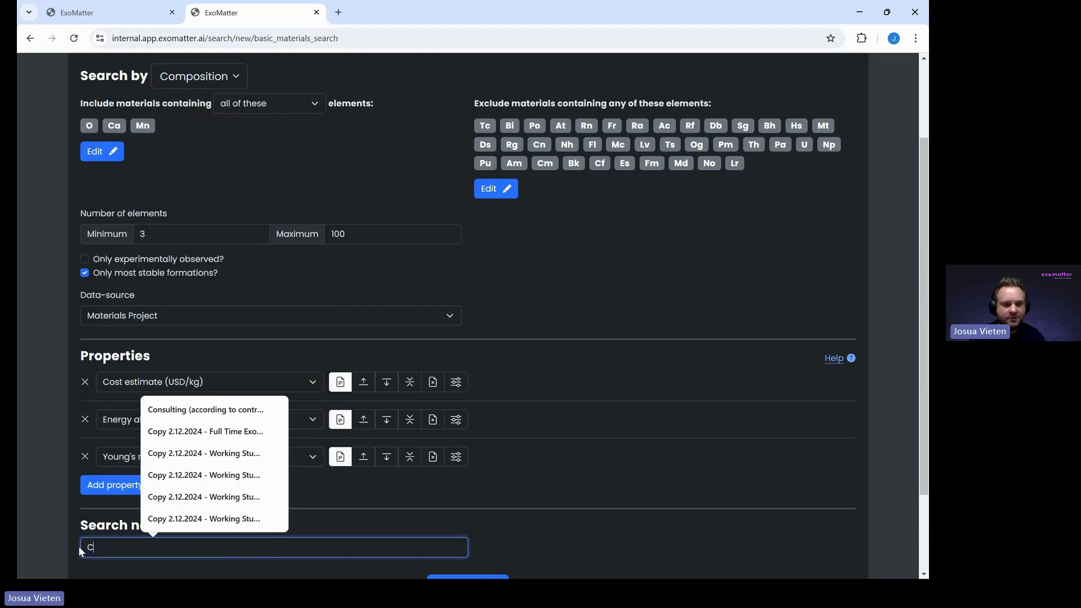
pyautogui.write('a-Mn-O')
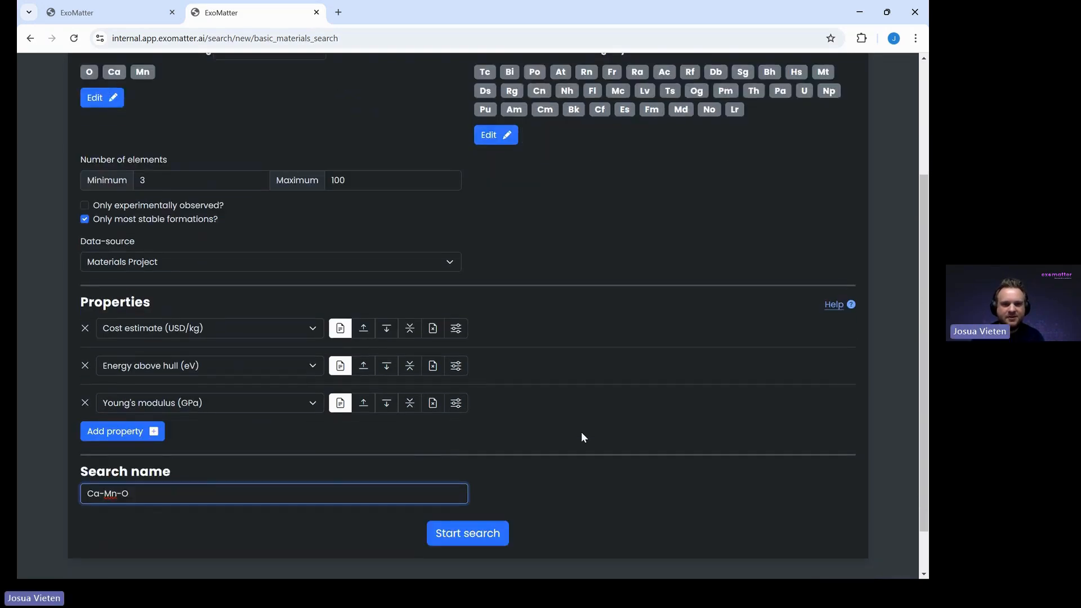
pyautogui.scroll(2, 582, 433)
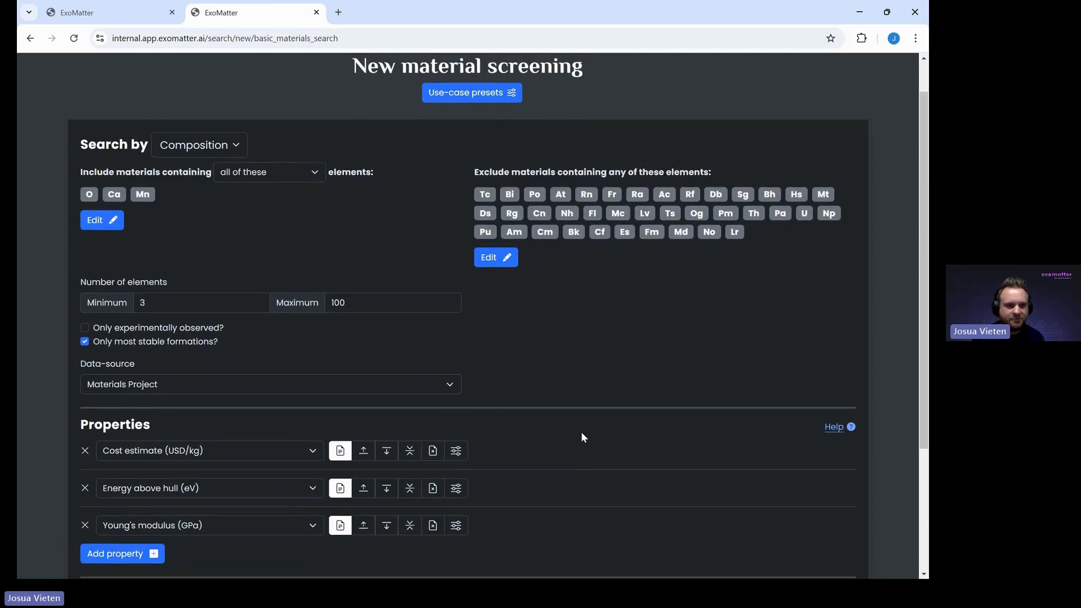
pyautogui.scroll(-1, 581, 431)
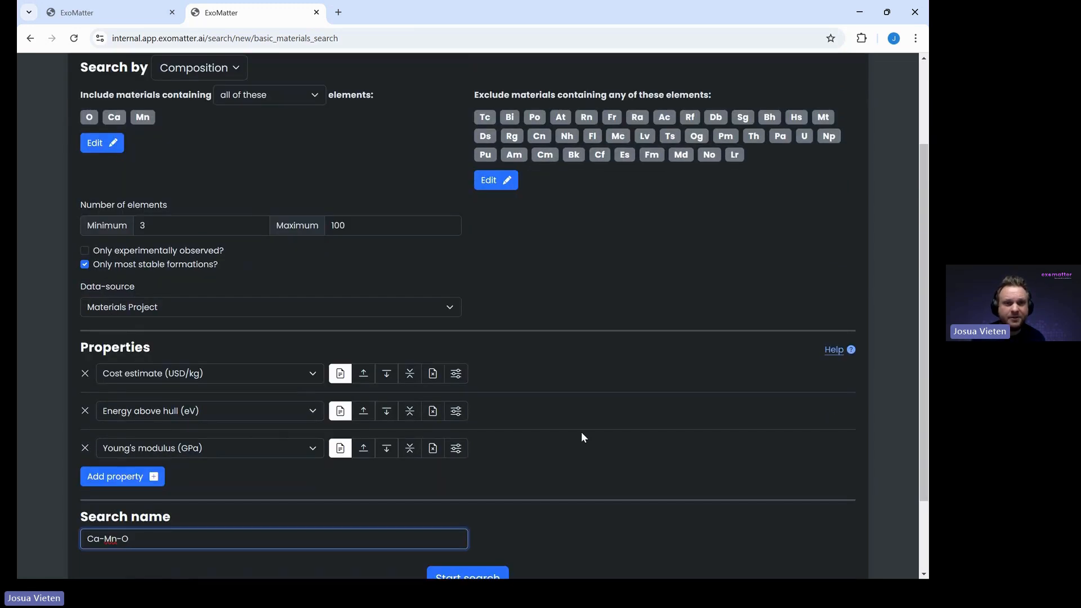
pyautogui.scroll(-1, 581, 432)
pyautogui.click(465, 554)
# - Refresh the list of searches until the Ca-Mn-O screening can be opened
pyautogui.click(73, 38)
pyautogui.click(75, 40)
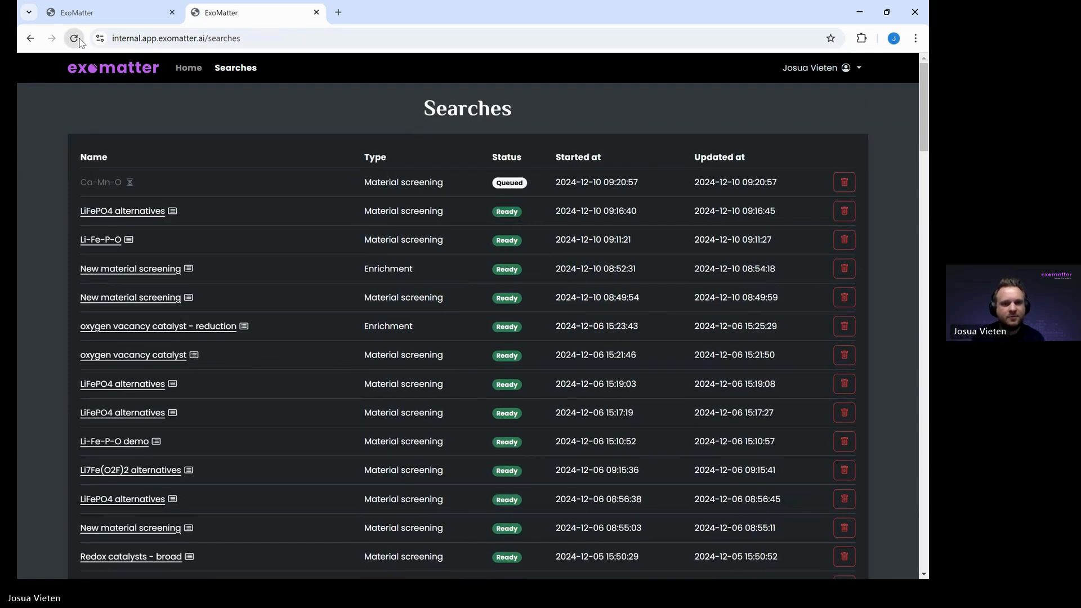
pyautogui.click(75, 39)
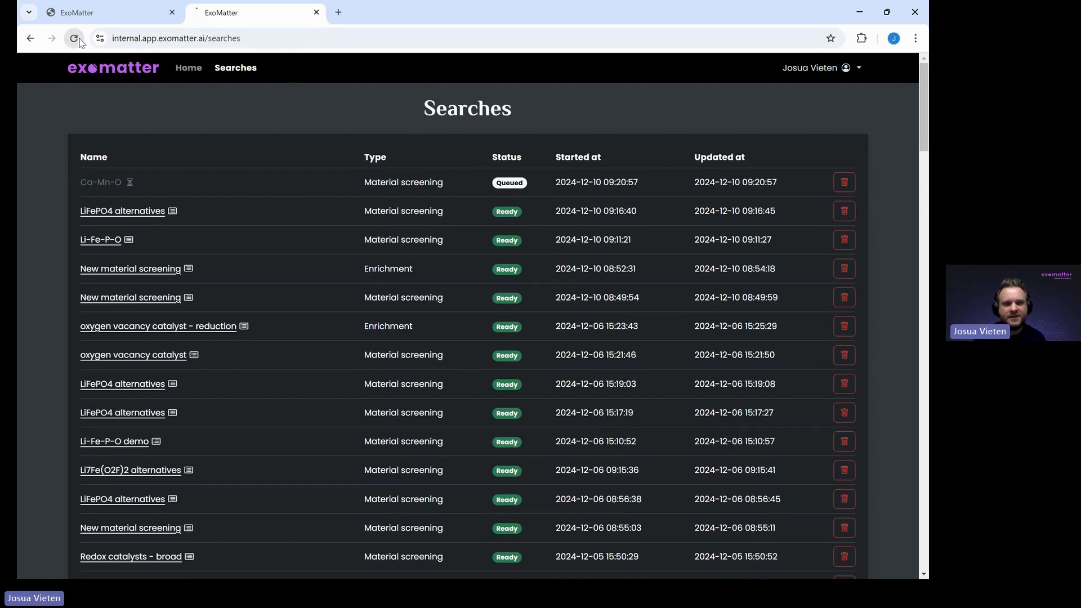
pyautogui.click(80, 40)
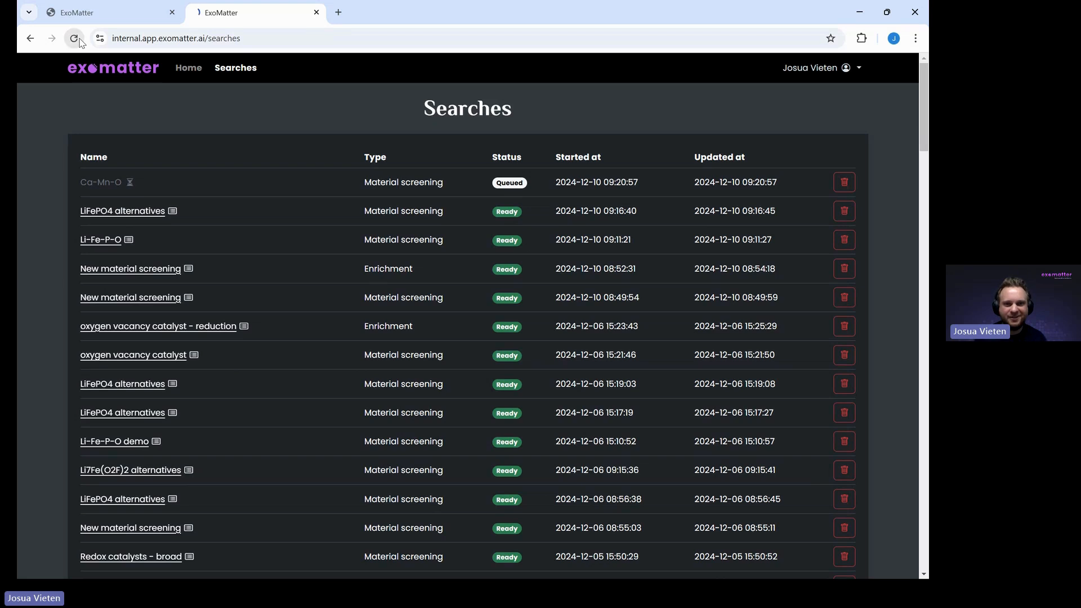
pyautogui.click(80, 39)
pyautogui.click(77, 45)
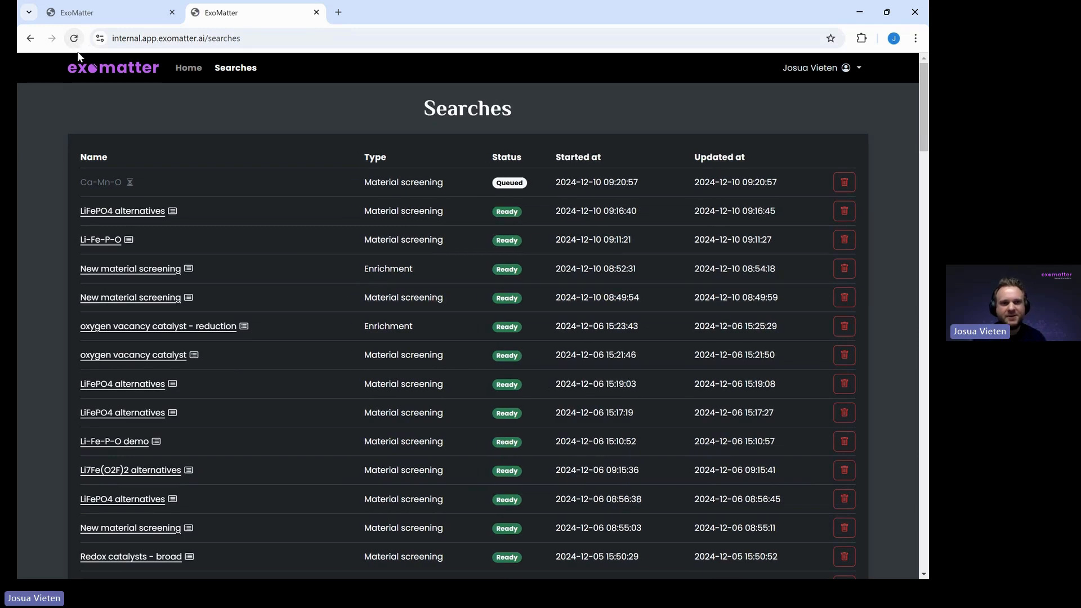
pyautogui.click(77, 48)
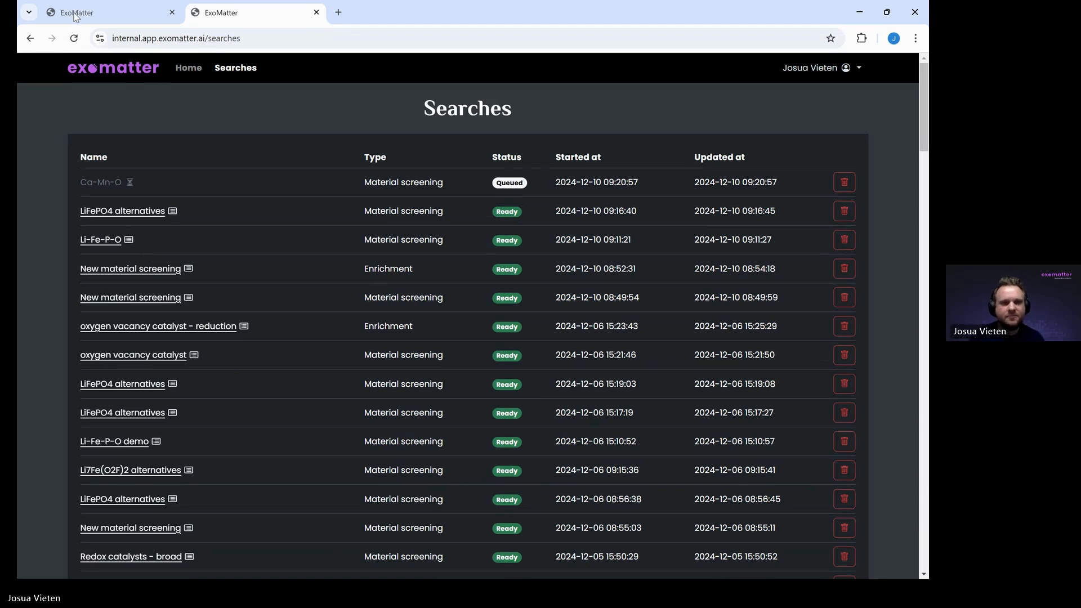
pyautogui.click(75, 41)
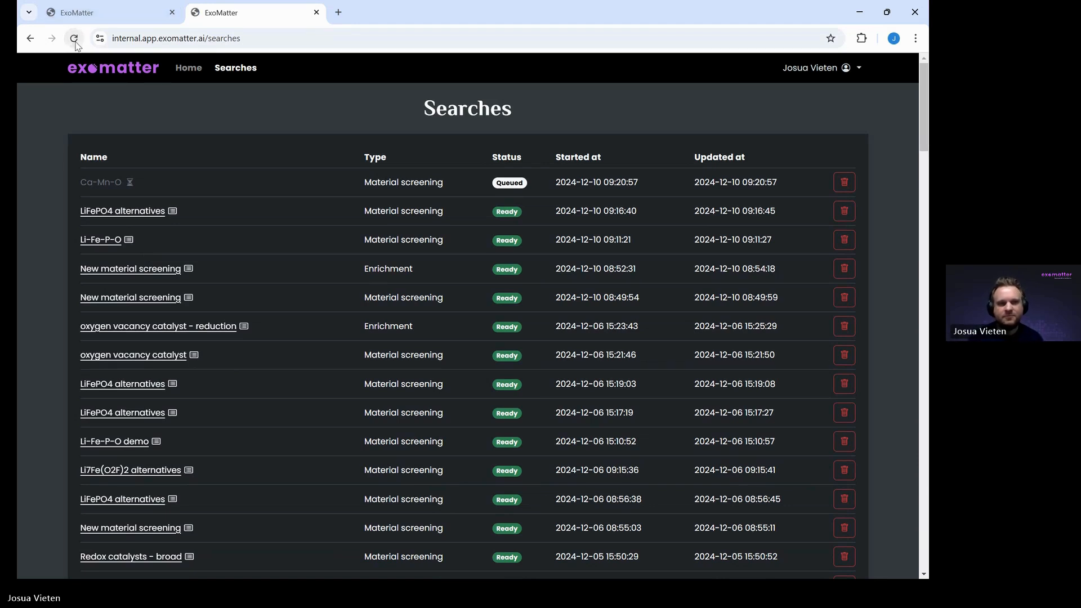
pyautogui.click(74, 41)
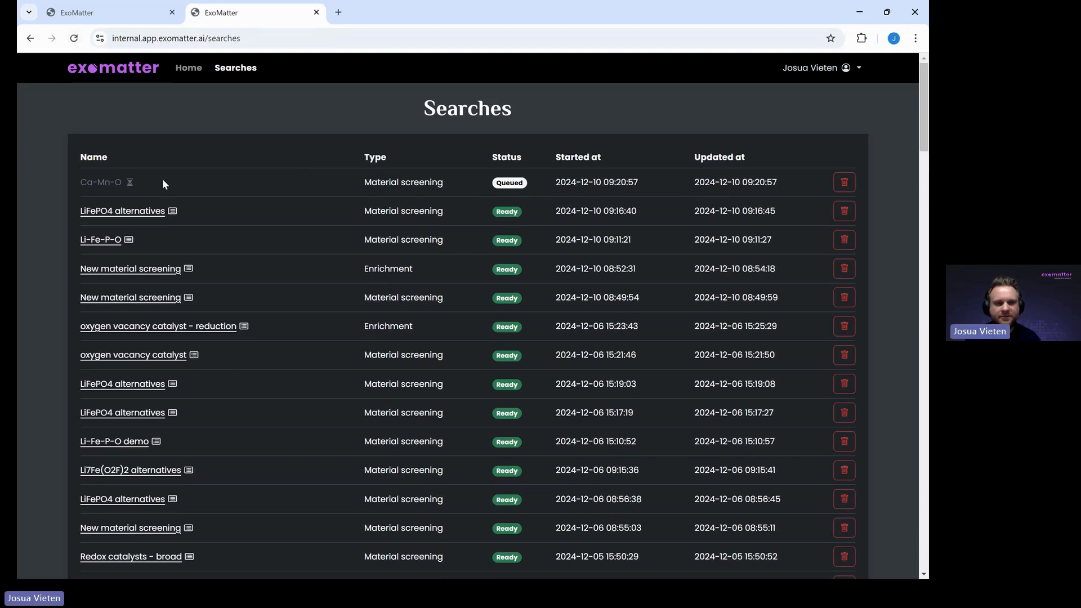
pyautogui.click(74, 38)
# - Open the Ca-Mn-O screening results and review the materials by score, cost, energy above hull and Young's modulus
pyautogui.click(105, 183)
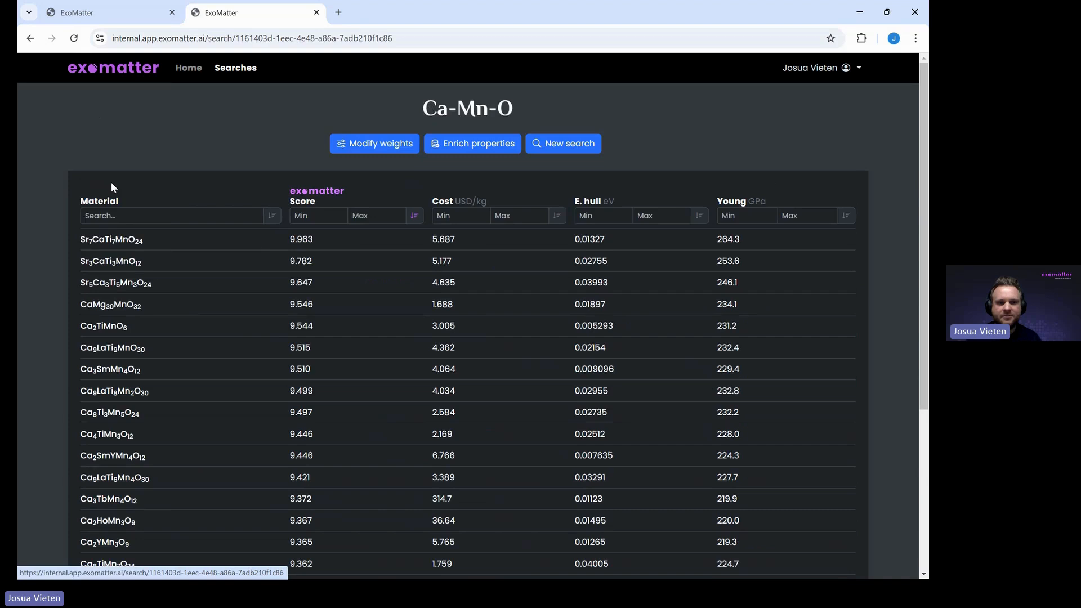
pyautogui.scroll(-3, 421, 304)
pyautogui.scroll(-1, 421, 305)
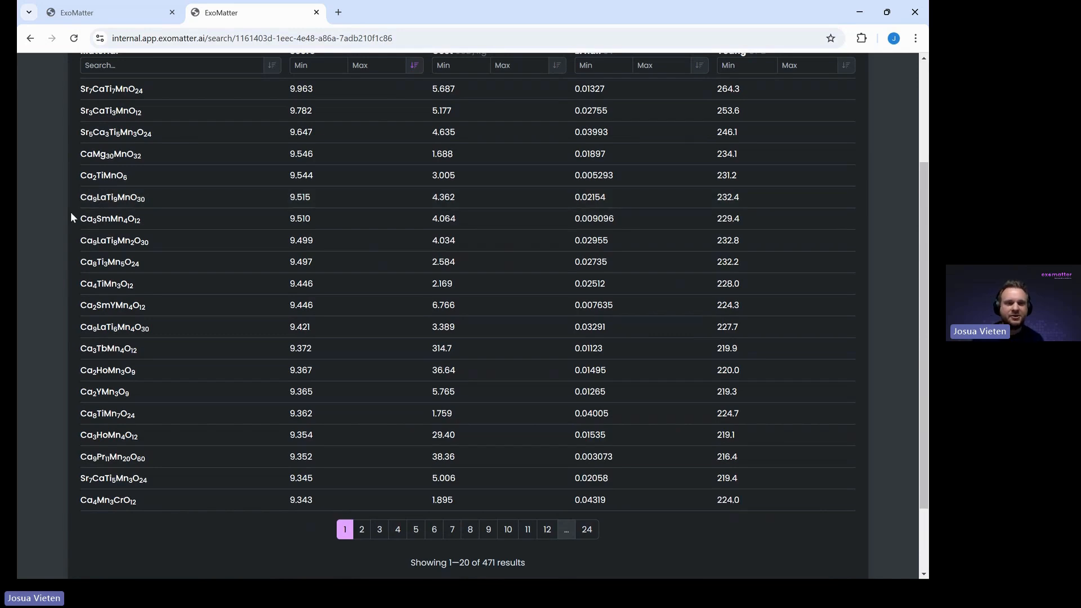
pyautogui.scroll(1, 70, 213)
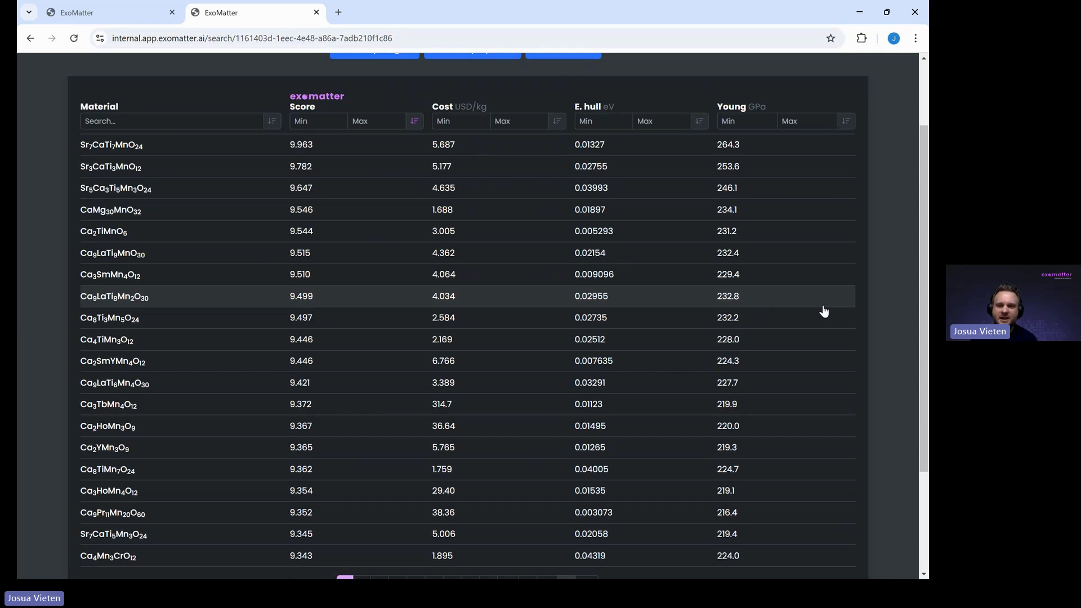
pyautogui.scroll(2, 824, 312)
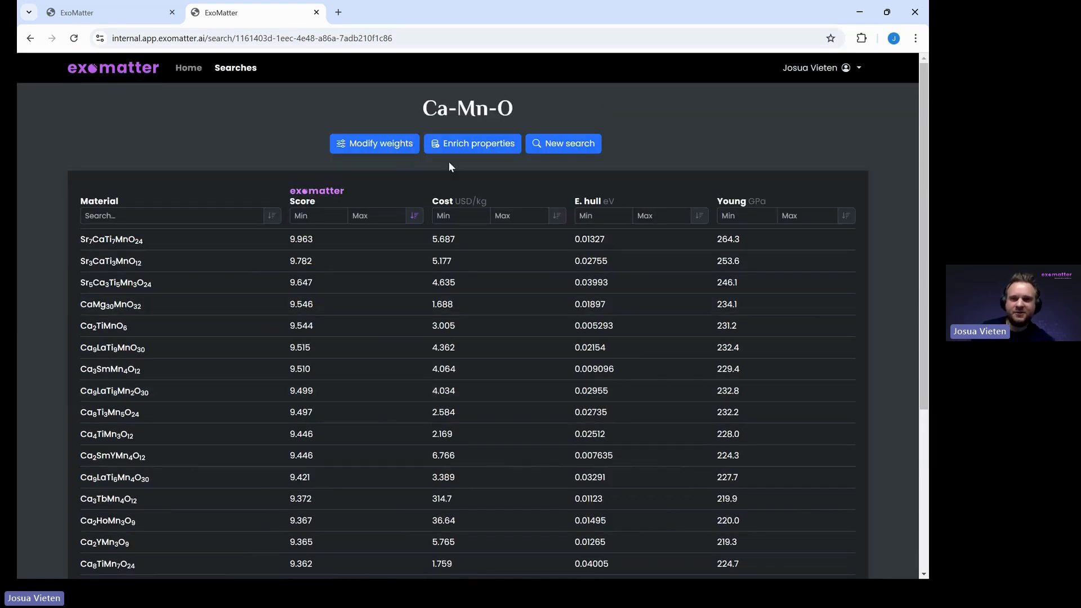
# - Start a property enrichment of the Ca-Mn-O results and enable Reactions & Gibbs with O2 as the side product
pyautogui.click(494, 153)
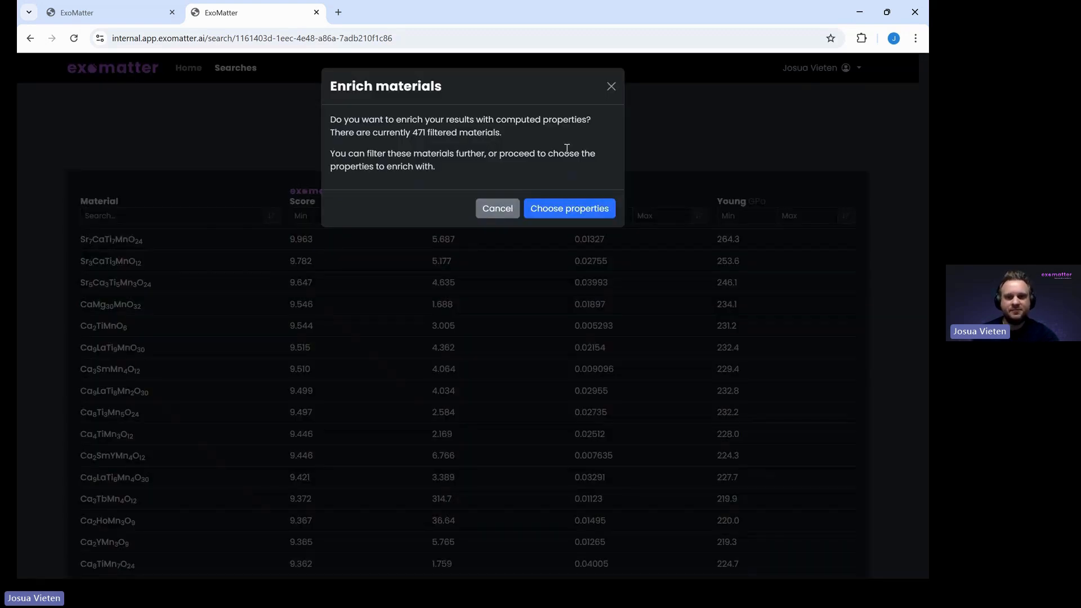
pyautogui.click(573, 207)
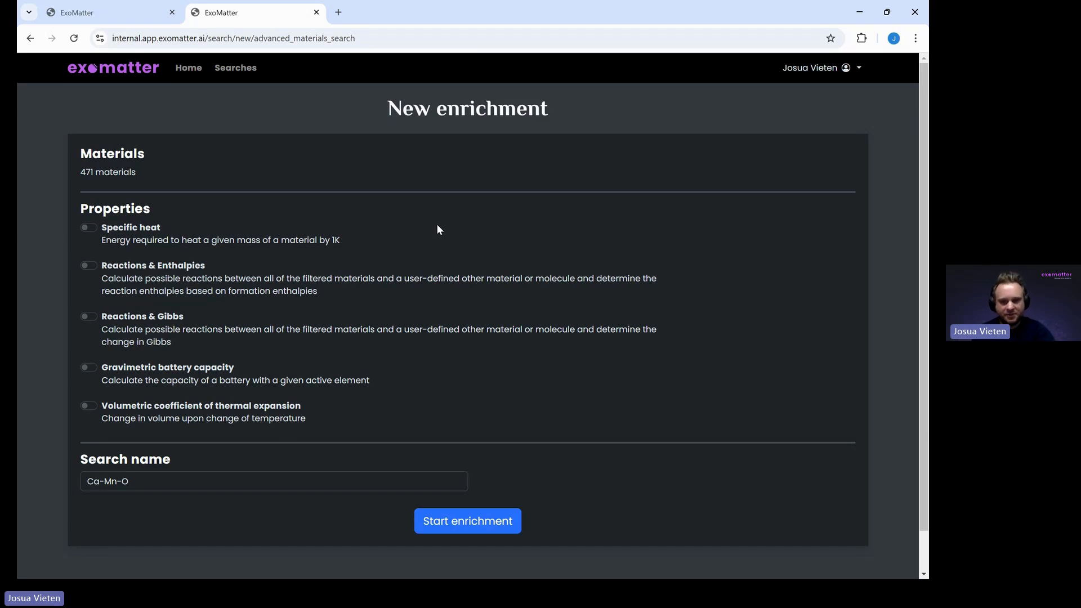
pyautogui.click(94, 316)
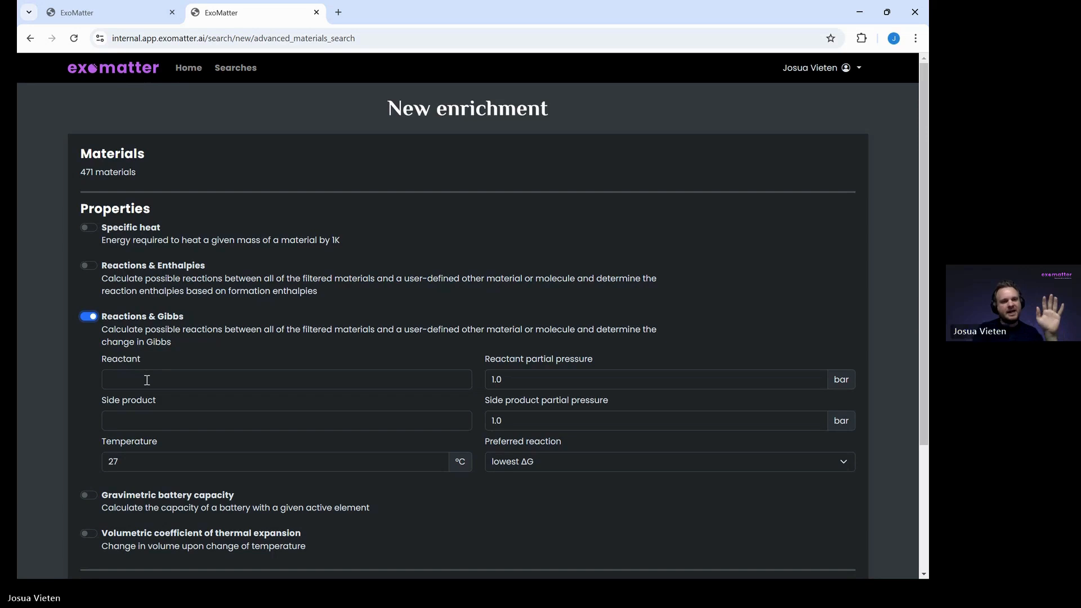
pyautogui.click(118, 417)
pyautogui.write('O2')
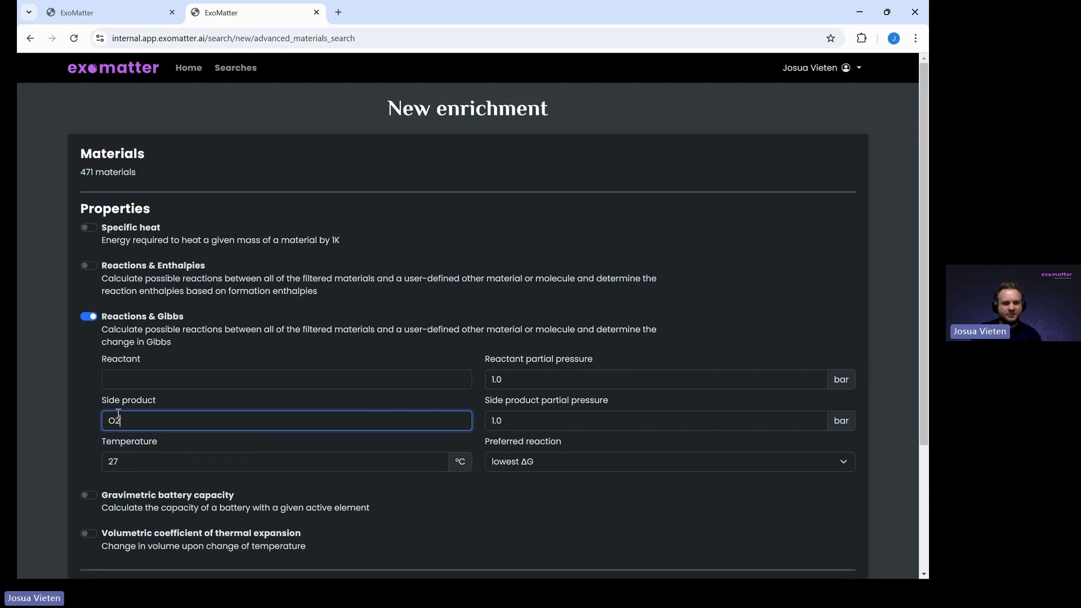
pyautogui.click(68, 418)
# - Set the Reactions & Gibbs temperature to 800 °C and the side product partial pressure to 0.001 bar
pyautogui.click(148, 461)
pyautogui.hotkey('ctrl', 'a')
pyautogui.write('800')
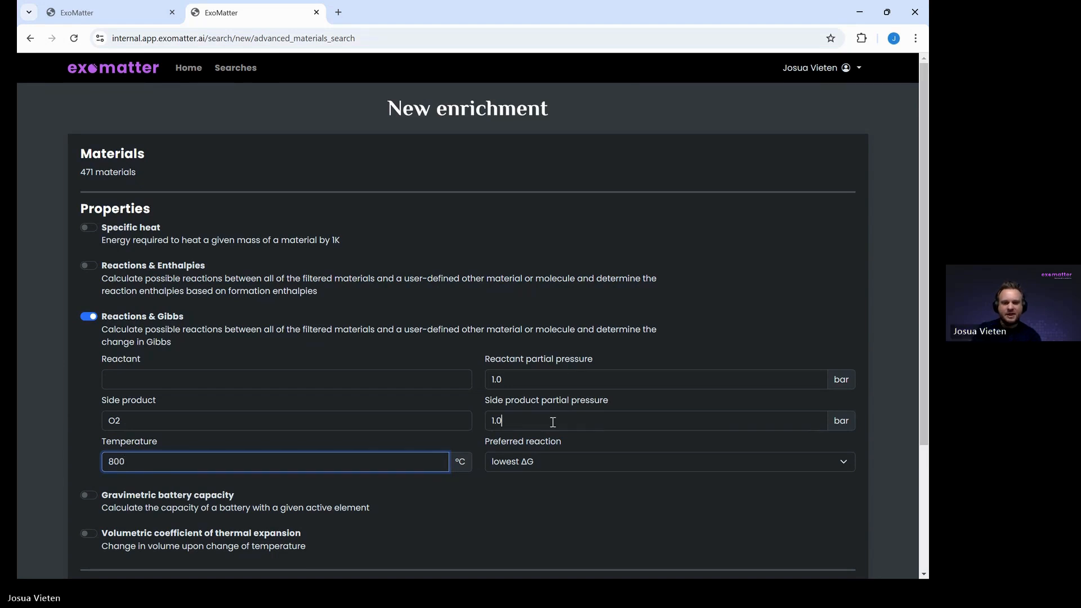
pyautogui.moveTo(541, 427); pyautogui.dragTo(434, 412)
pyautogui.write('0.001')
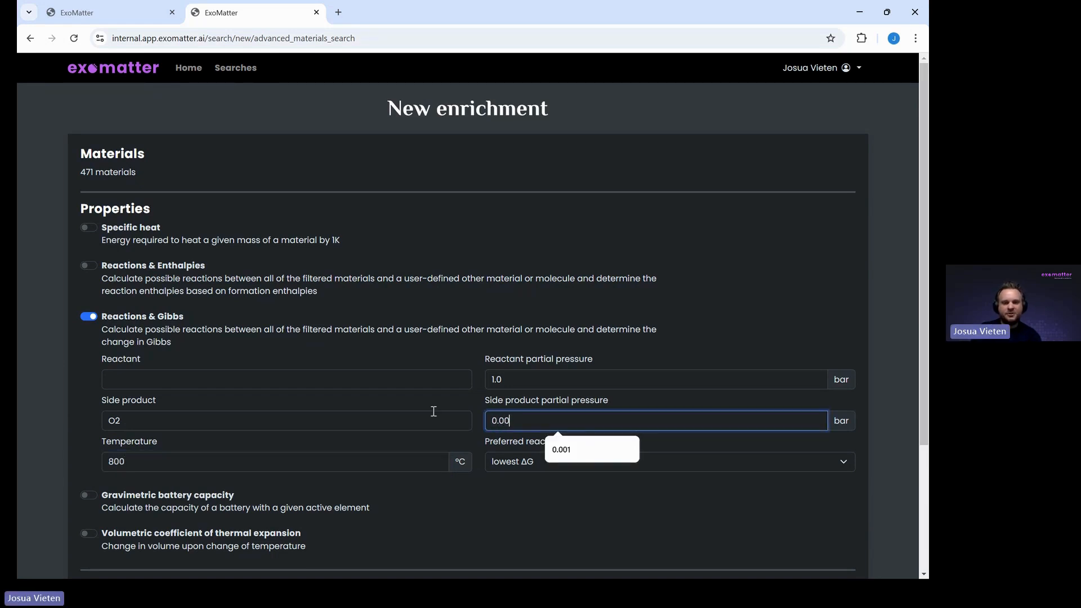
pyautogui.click(559, 491)
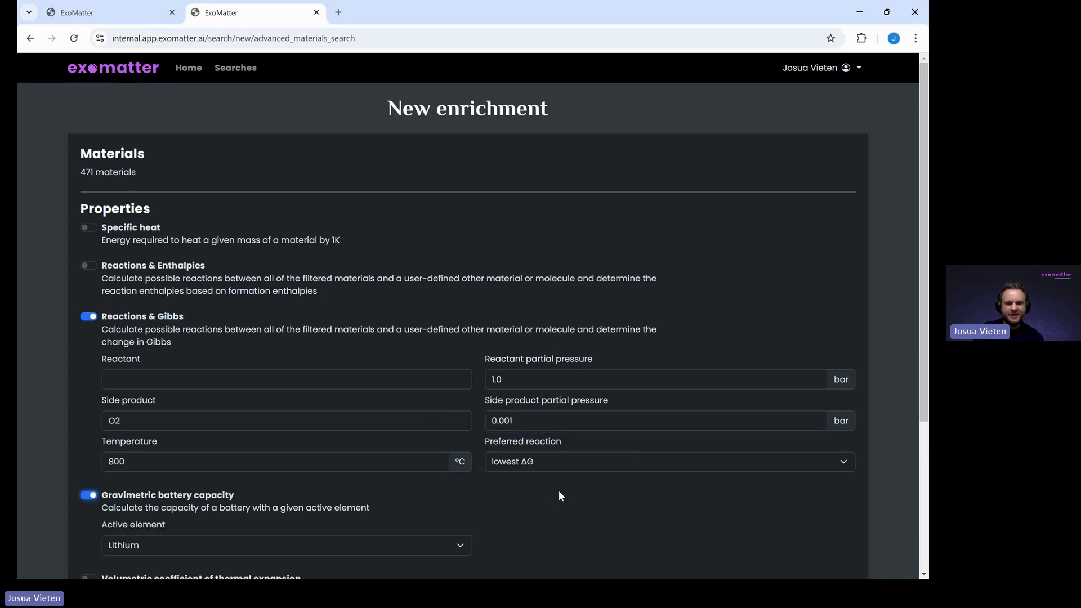
pyautogui.click(88, 495)
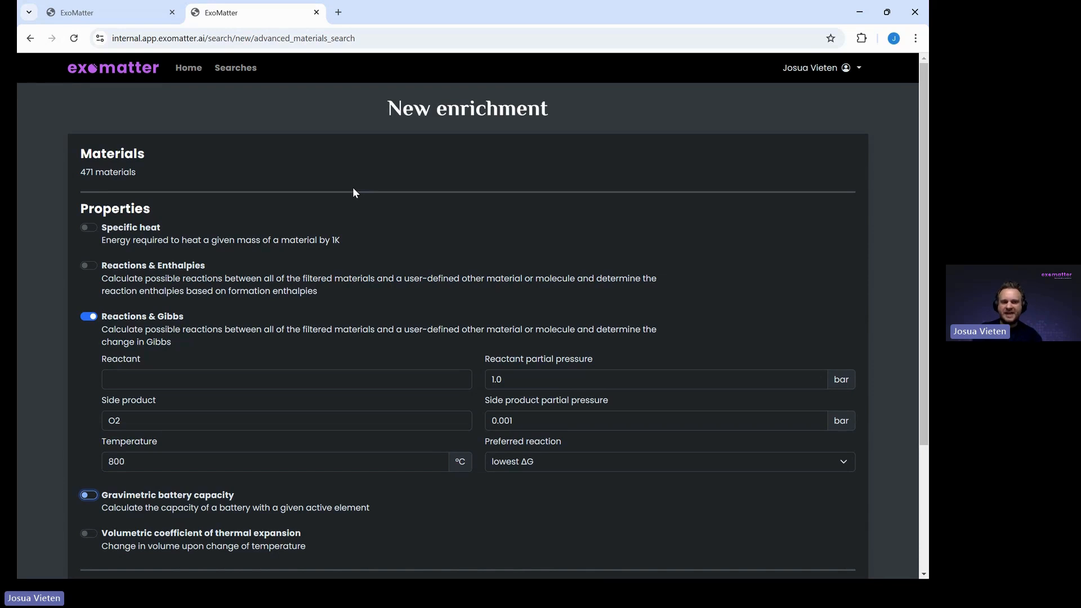
# - Add specific heat at 800 °C to the enrichment, leaving gravimetric battery capacity switched off
pyautogui.click(93, 226)
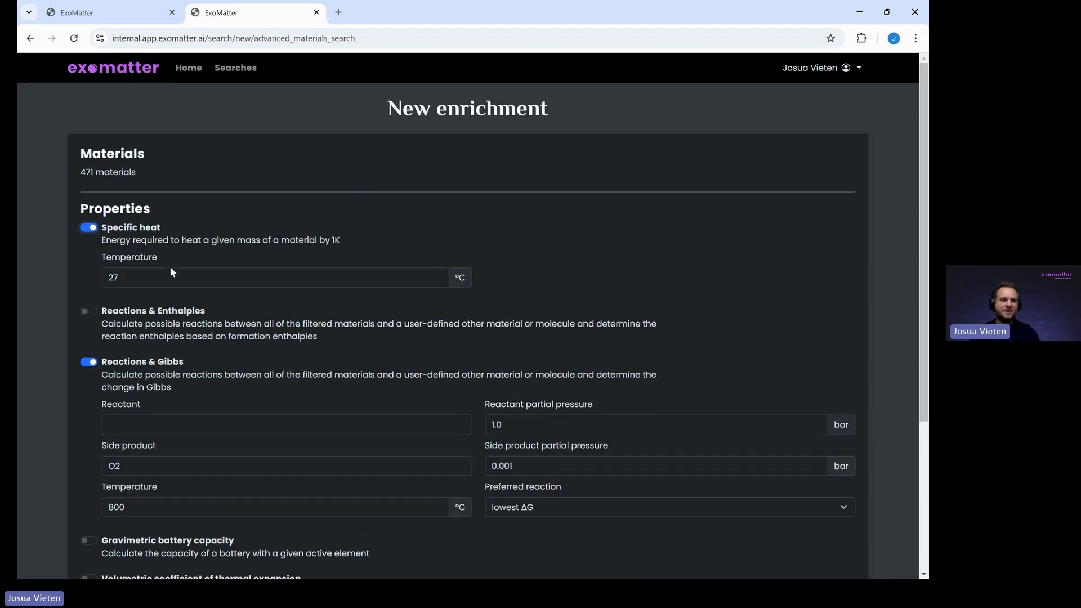
pyautogui.moveTo(170, 276); pyautogui.dragTo(101, 278)
pyautogui.write('800')
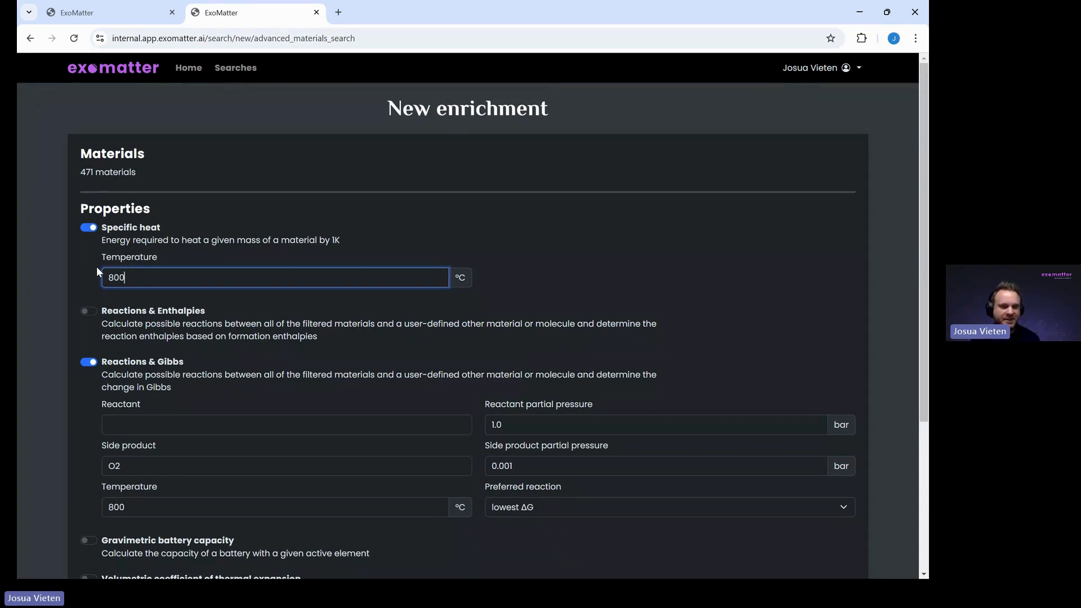
pyautogui.click(656, 282)
pyautogui.scroll(-1, 656, 283)
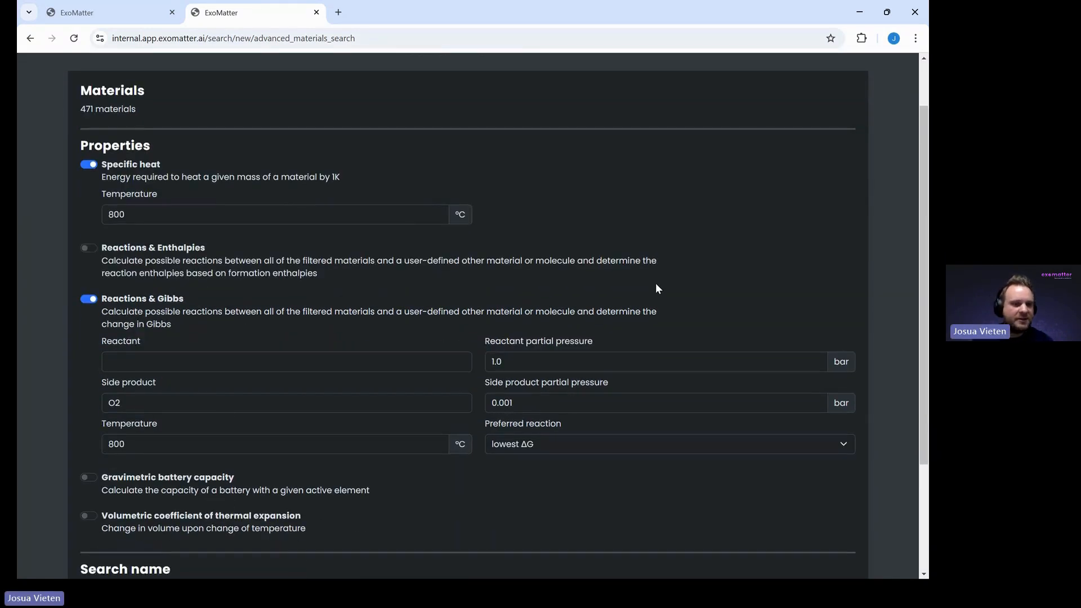
pyautogui.click(89, 478)
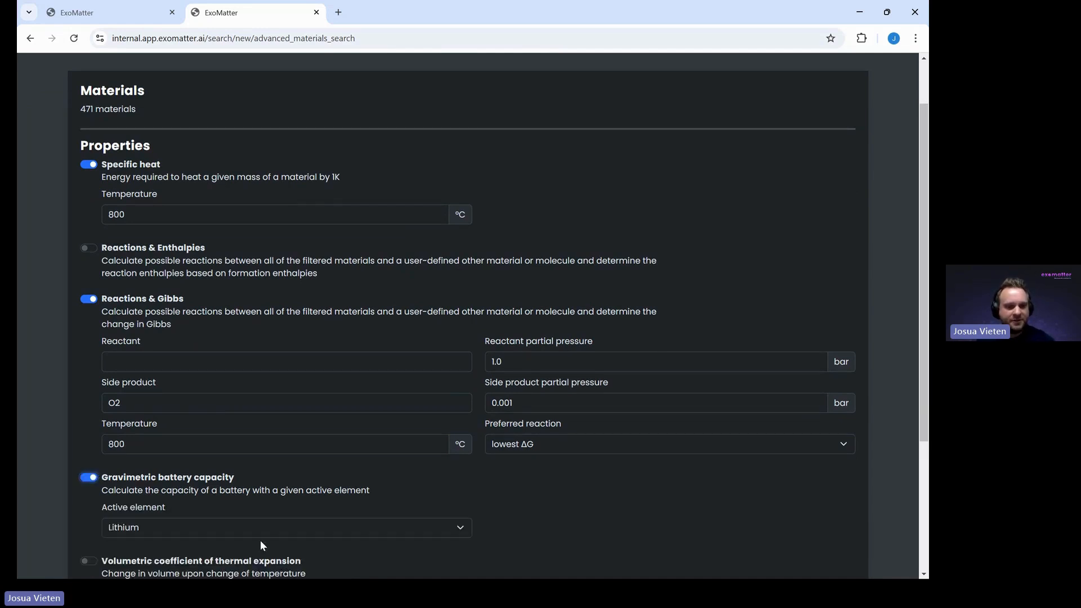
pyautogui.click(89, 478)
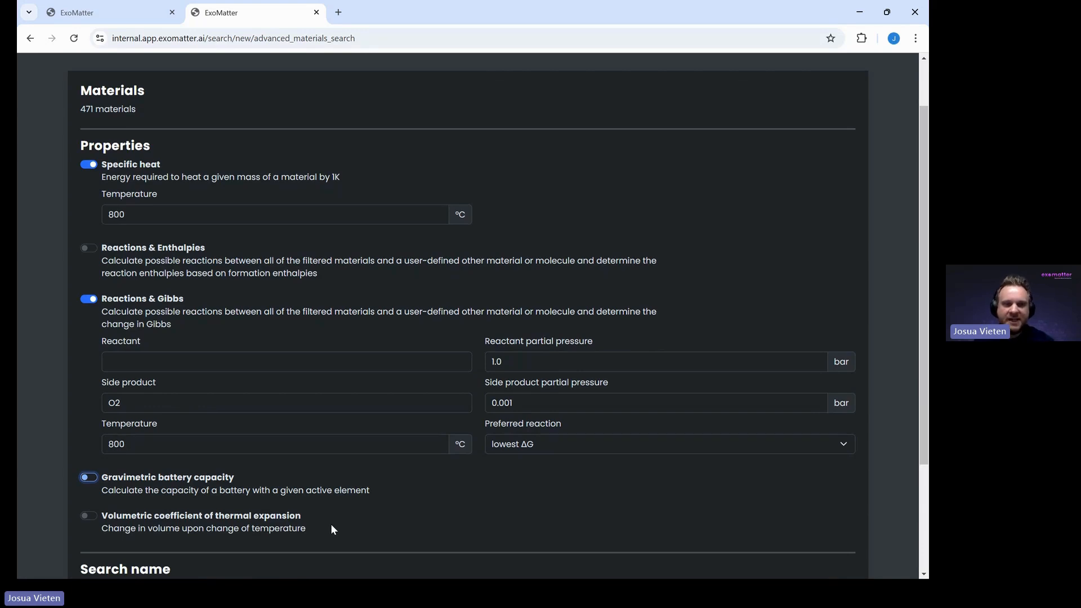
# - Name the enrichment "Ca-Mn-O catalyst", start it and refresh the list of searches
pyautogui.scroll(-1, 331, 529)
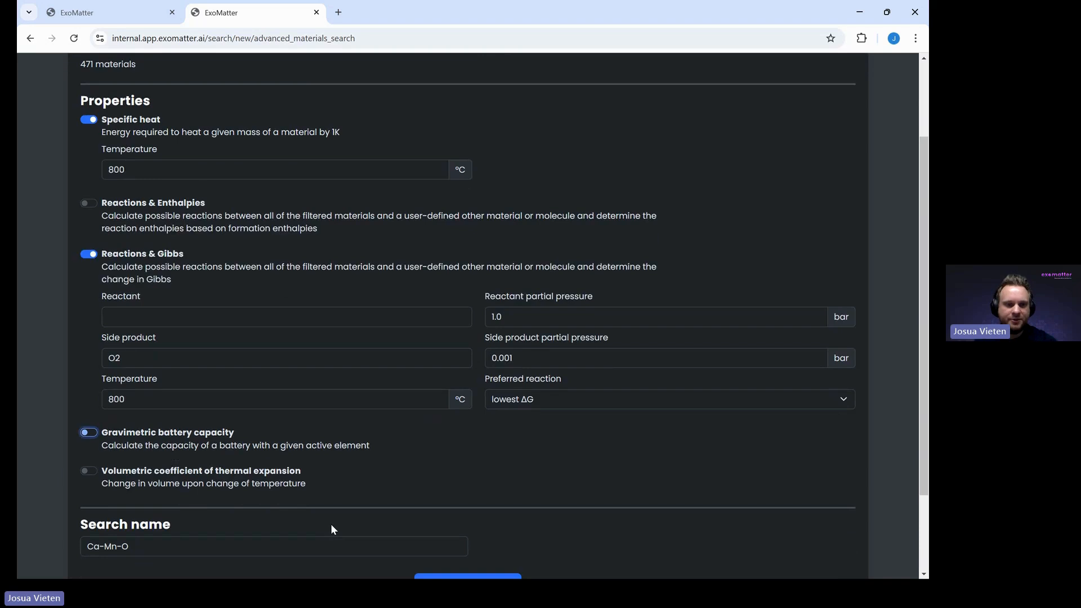
pyautogui.click(277, 543)
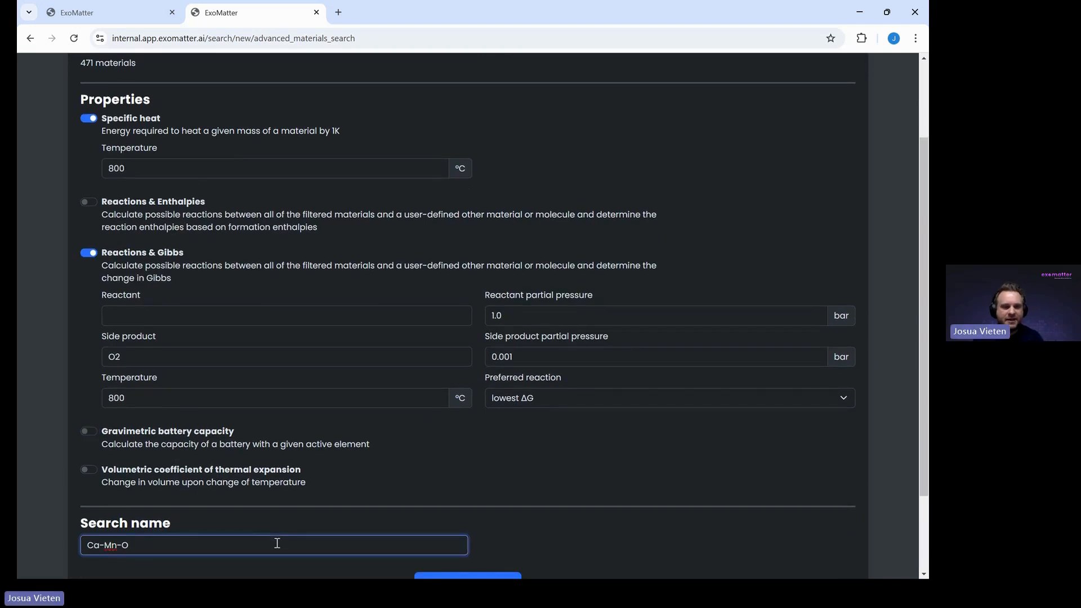
pyautogui.write('catal')
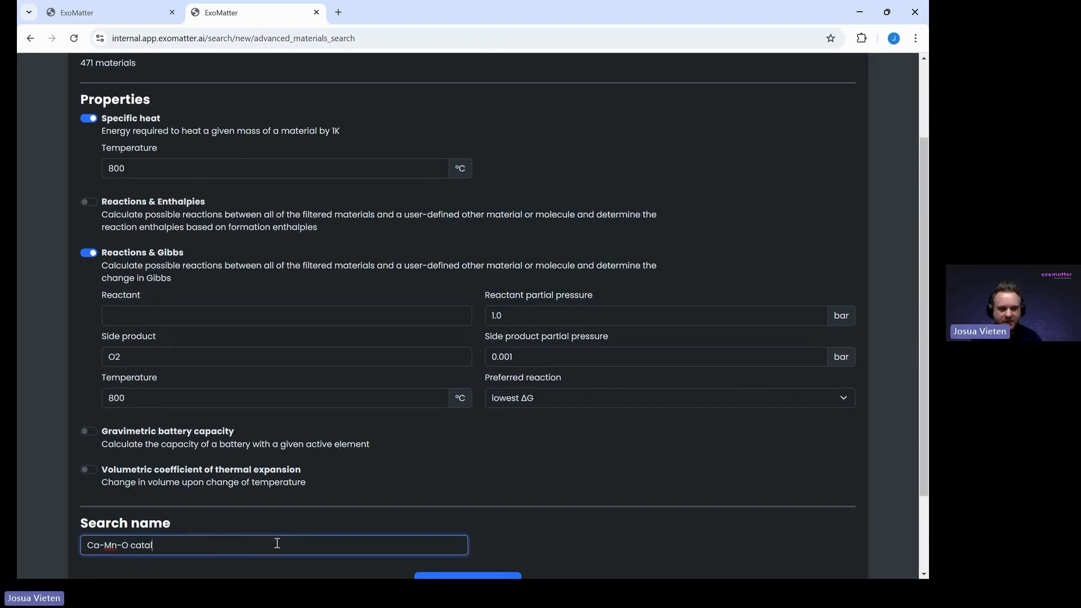
pyautogui.write('yst')
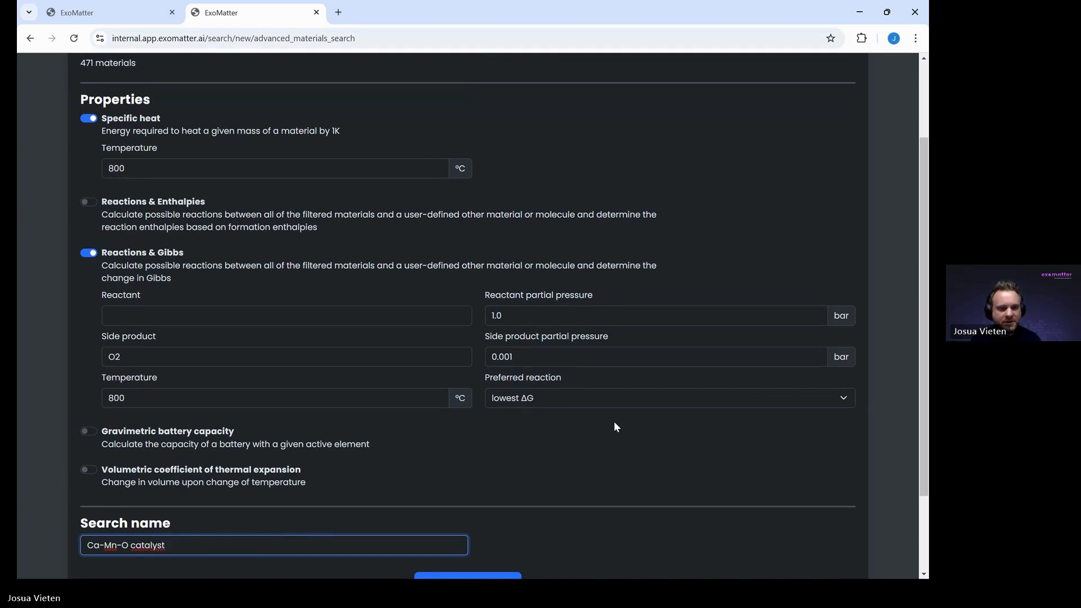
pyautogui.scroll(-2, 615, 423)
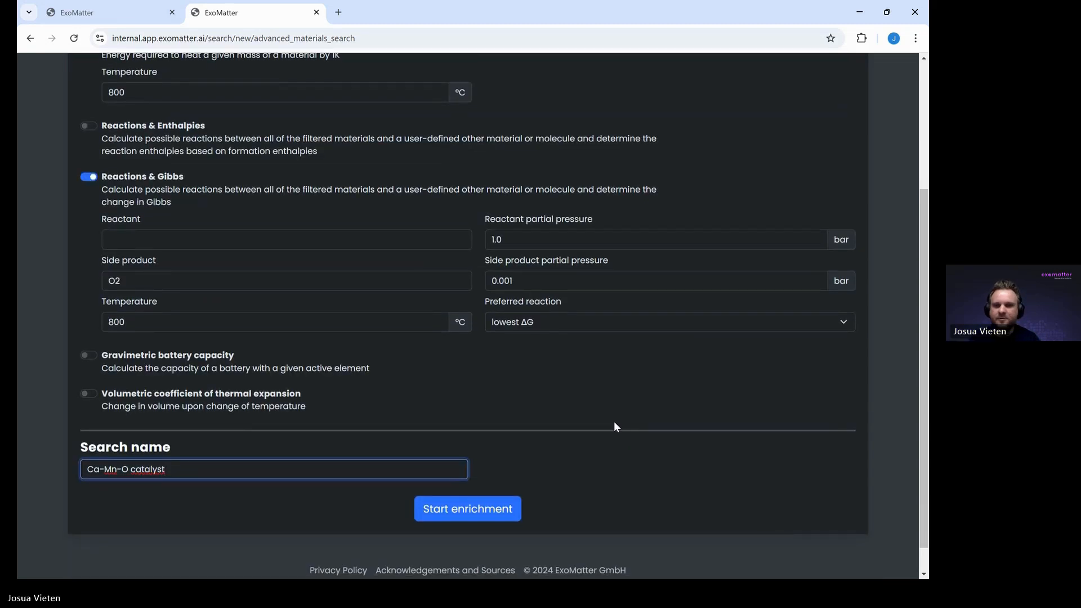
pyautogui.click(495, 508)
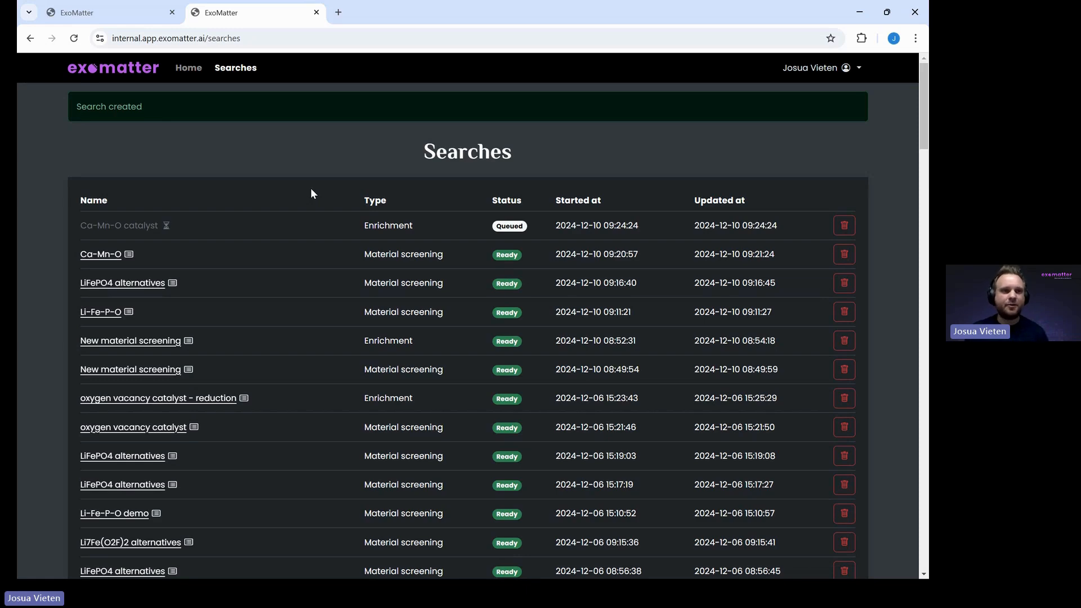
pyautogui.click(75, 38)
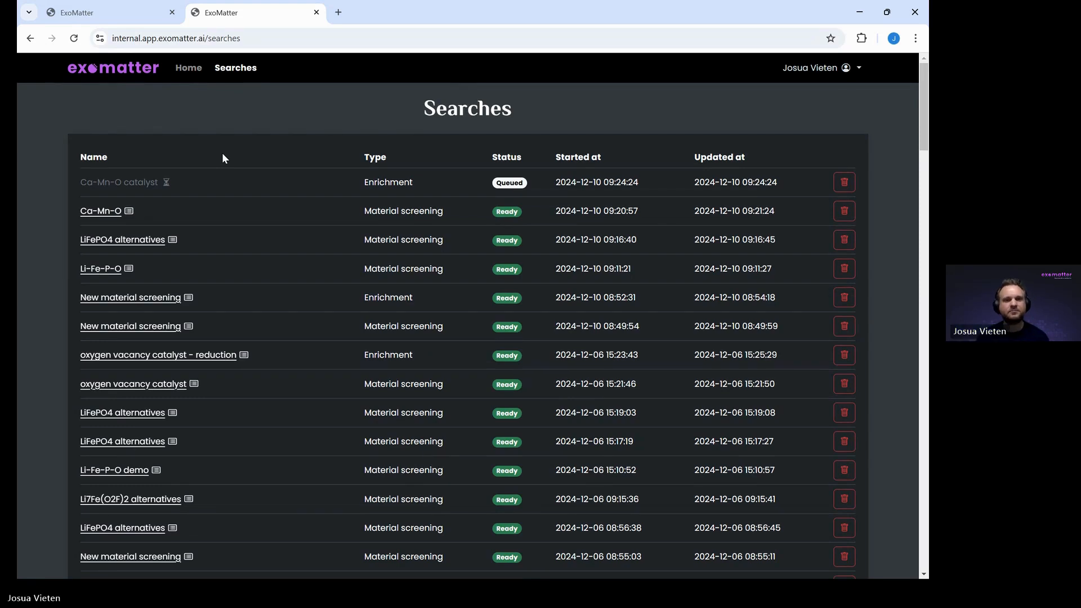
# - Refresh the list of searches, open the "Ca-Mn-O catalyst" enrichment and look through its ranked materials
pyautogui.click(73, 39)
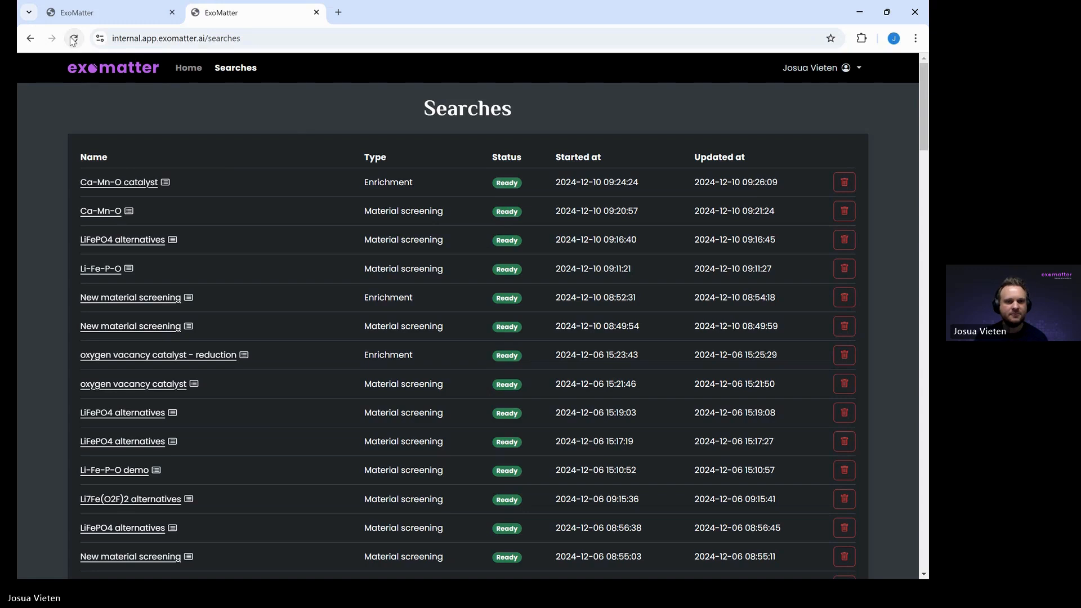
pyautogui.click(114, 183)
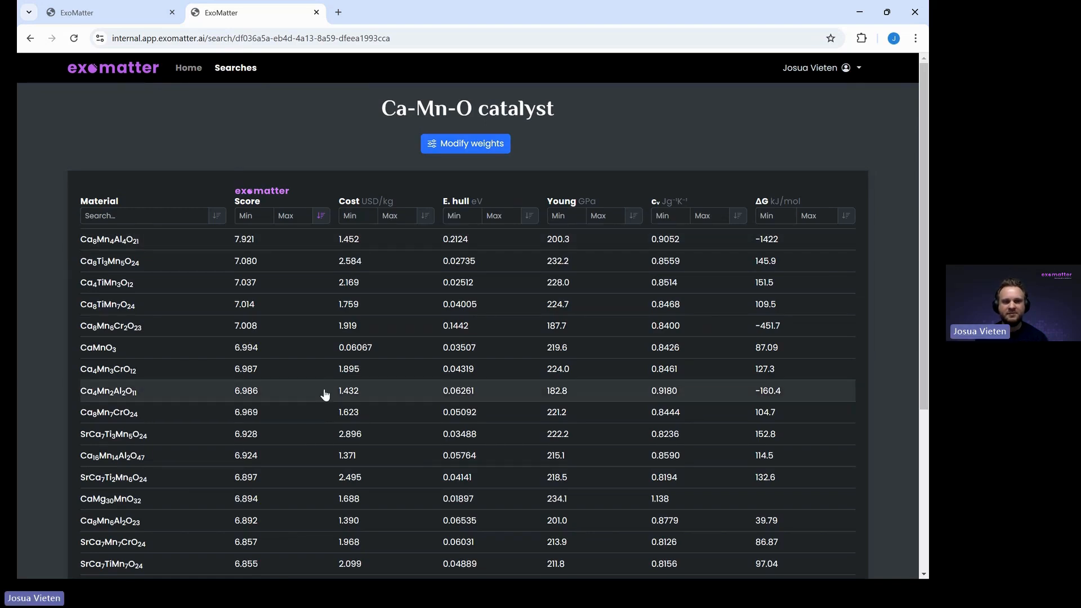
pyautogui.scroll(-2, 324, 393)
pyautogui.scroll(1, 325, 394)
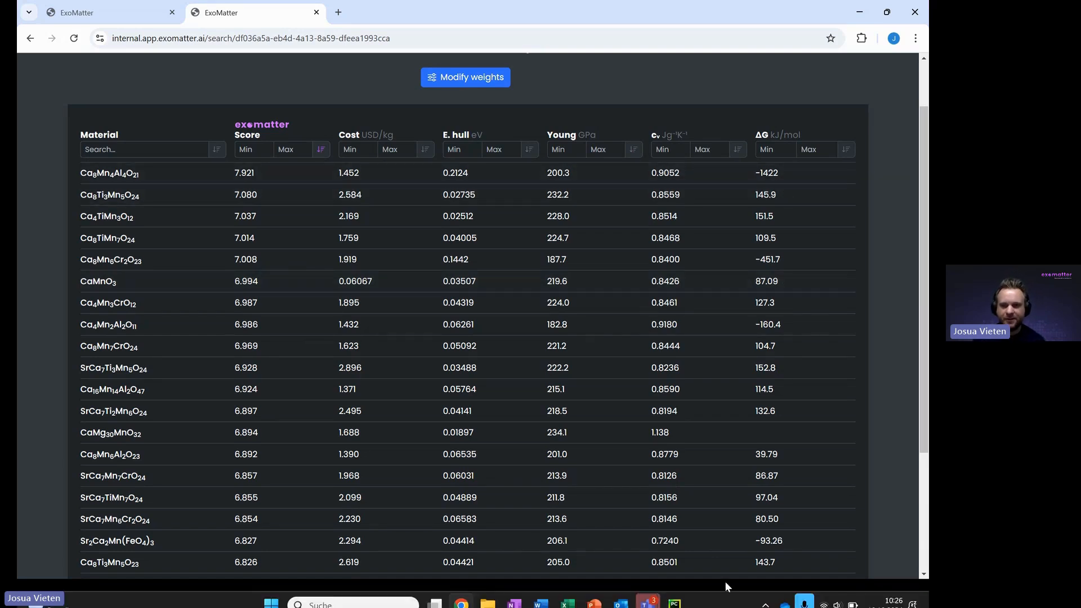
pyautogui.scroll(-1, 763, 346)
pyautogui.scroll(1, 763, 345)
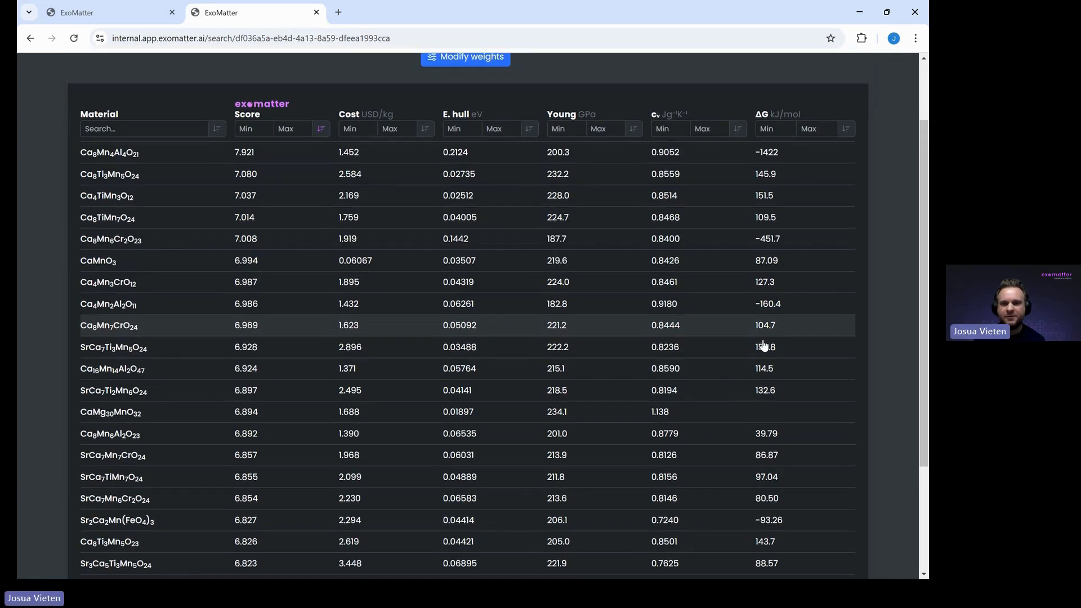
# - Limit the results to a maximum ΔG of 0 kJ/mol and sort them by ΔG in descending order
pyautogui.click(821, 129)
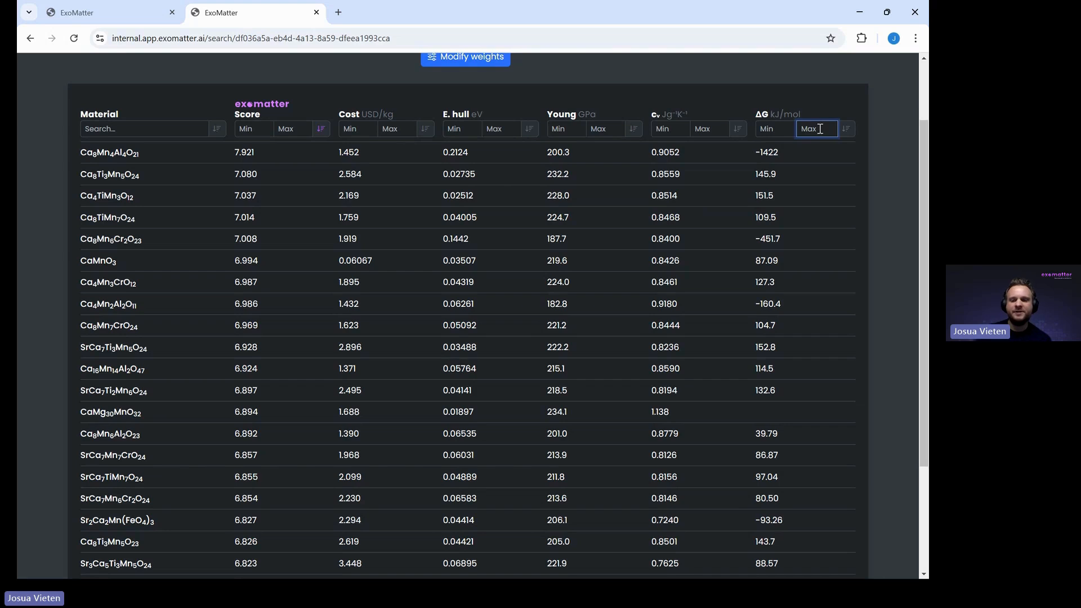
pyautogui.write('0')
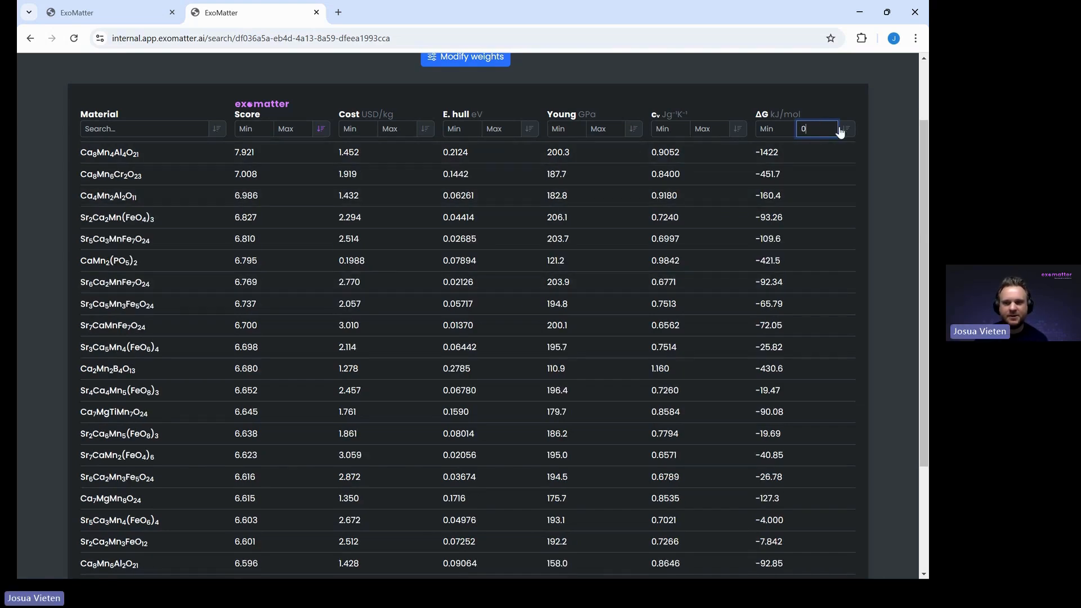
pyautogui.scroll(-2, 585, 364)
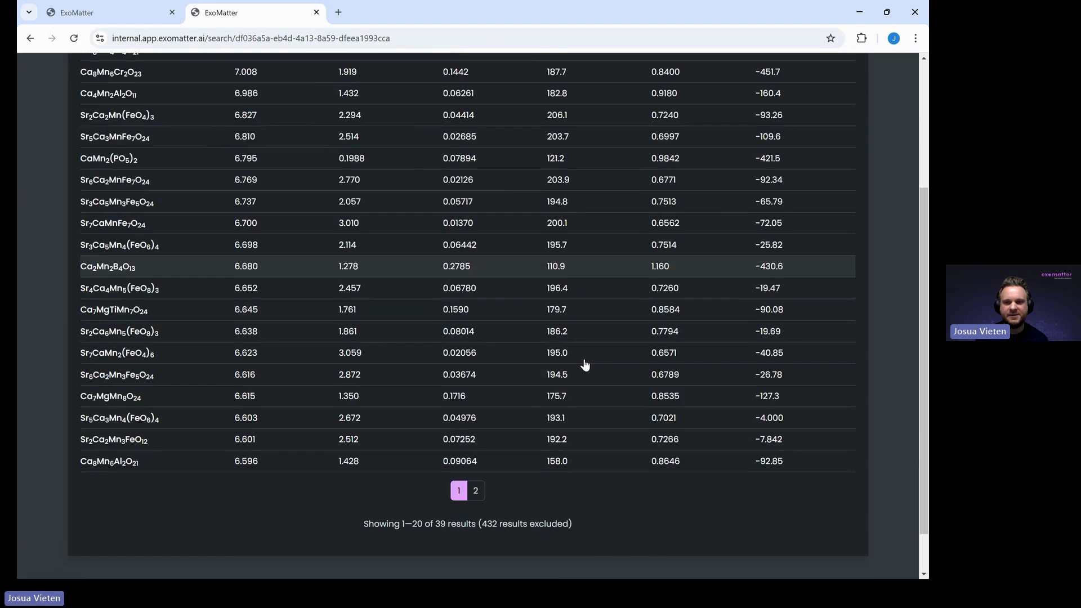
pyautogui.scroll(3, 584, 364)
pyautogui.click(848, 171)
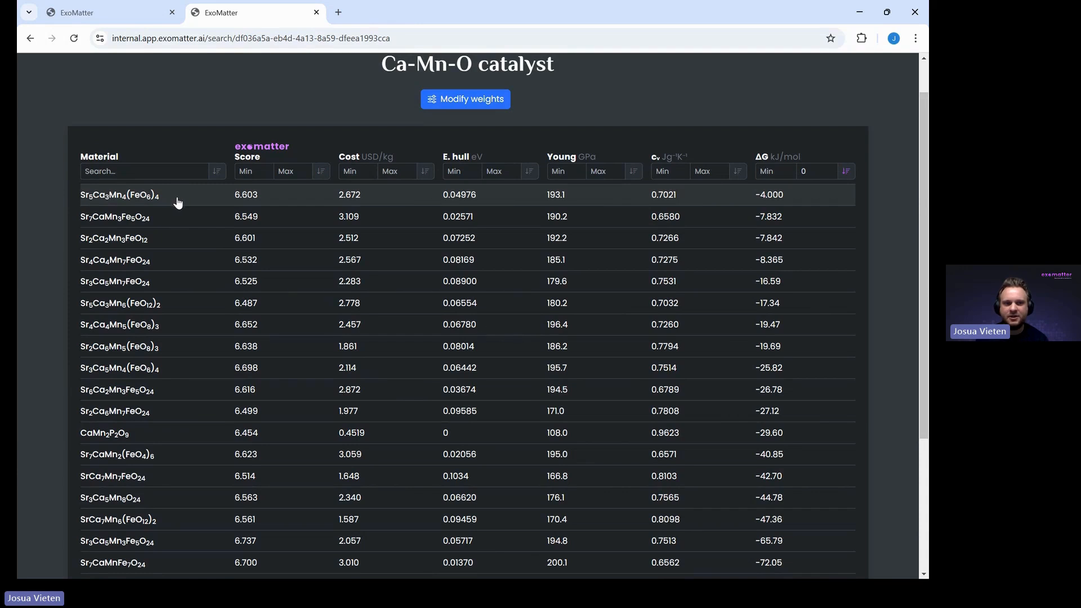
# - Inspect the Reactions & Gibbs and specific heat details of Sr5Ca3Mn4(FeO6)4, and close its details
pyautogui.click(177, 203)
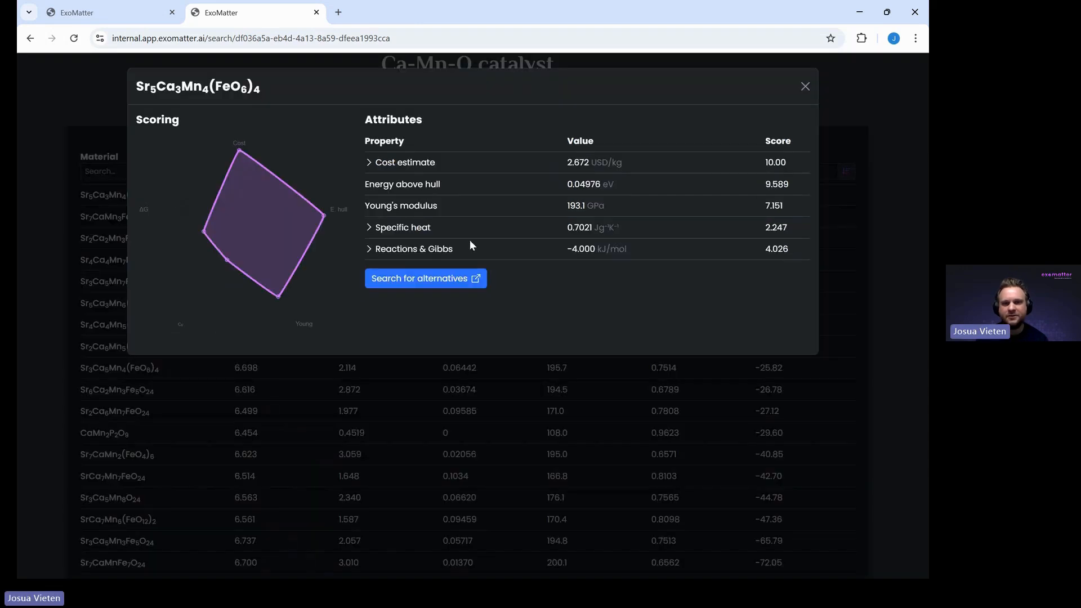
pyautogui.click(411, 248)
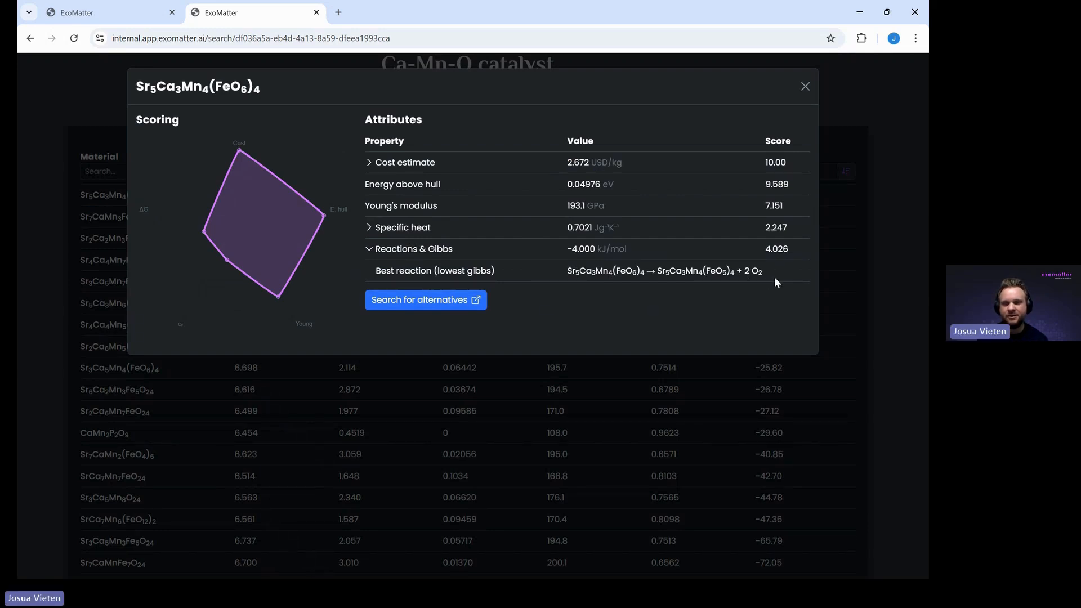
pyautogui.click(430, 228)
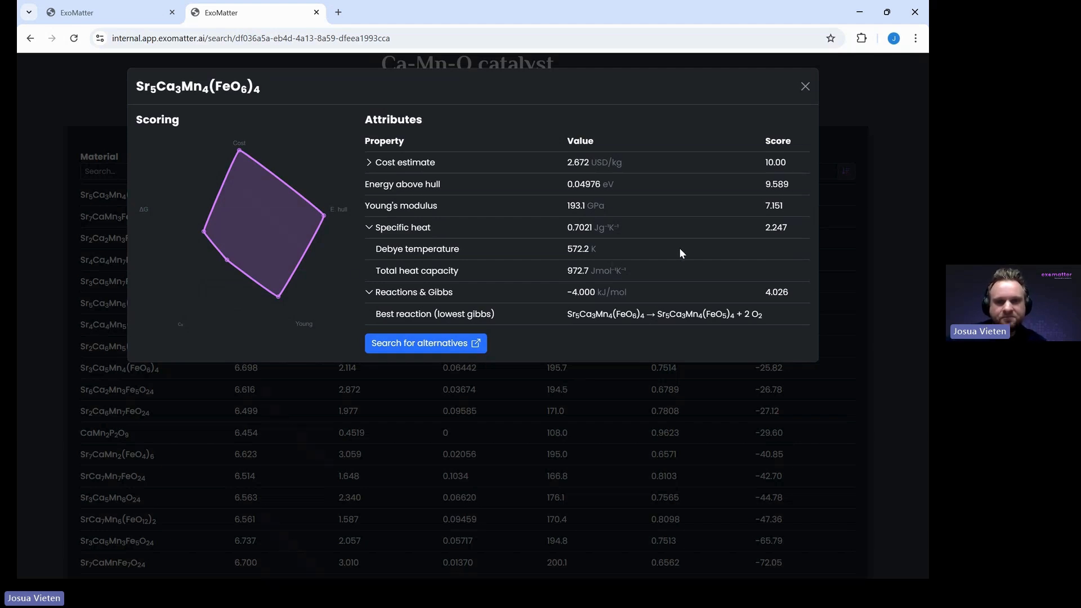
pyautogui.click(806, 88)
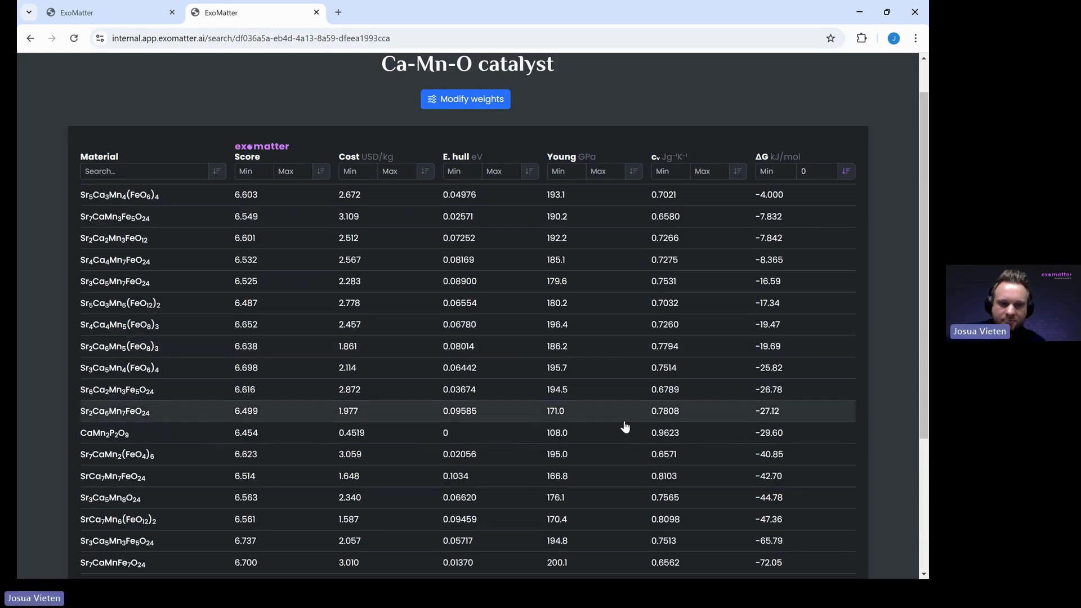
# - Review the materials with negative ΔG, comparing their compositions, scores and property values
pyautogui.scroll(-2, 624, 425)
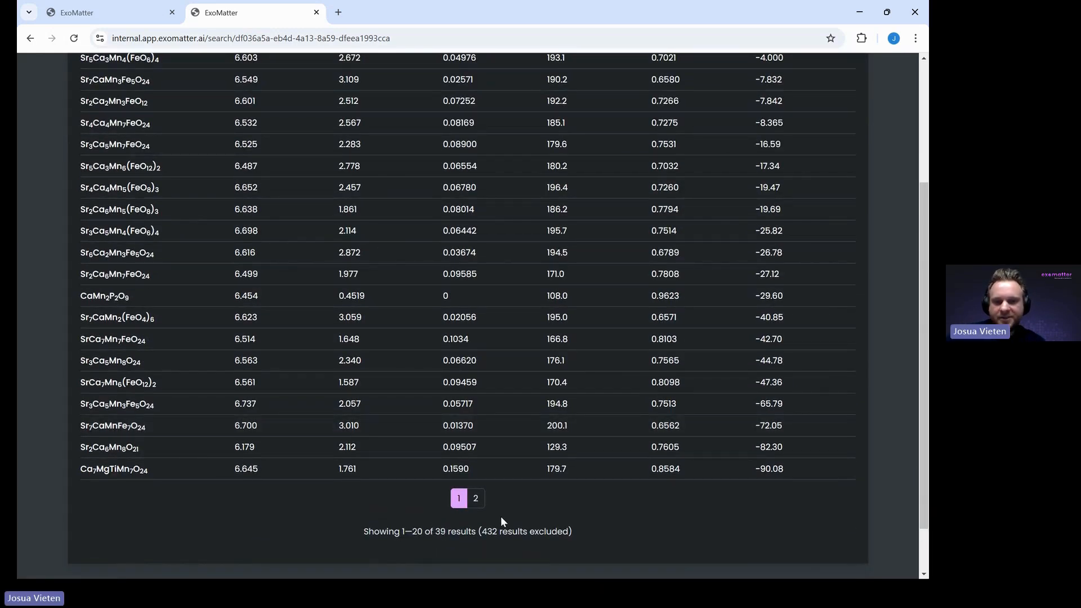
pyautogui.scroll(1, 502, 516)
pyautogui.scroll(-1, 501, 516)
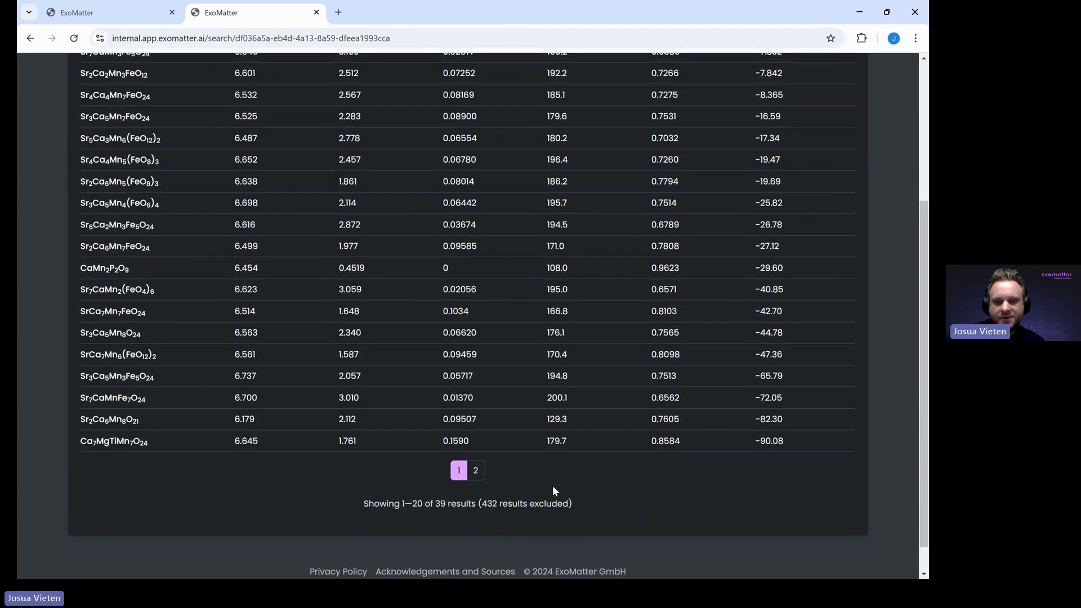
pyautogui.scroll(4, 574, 482)
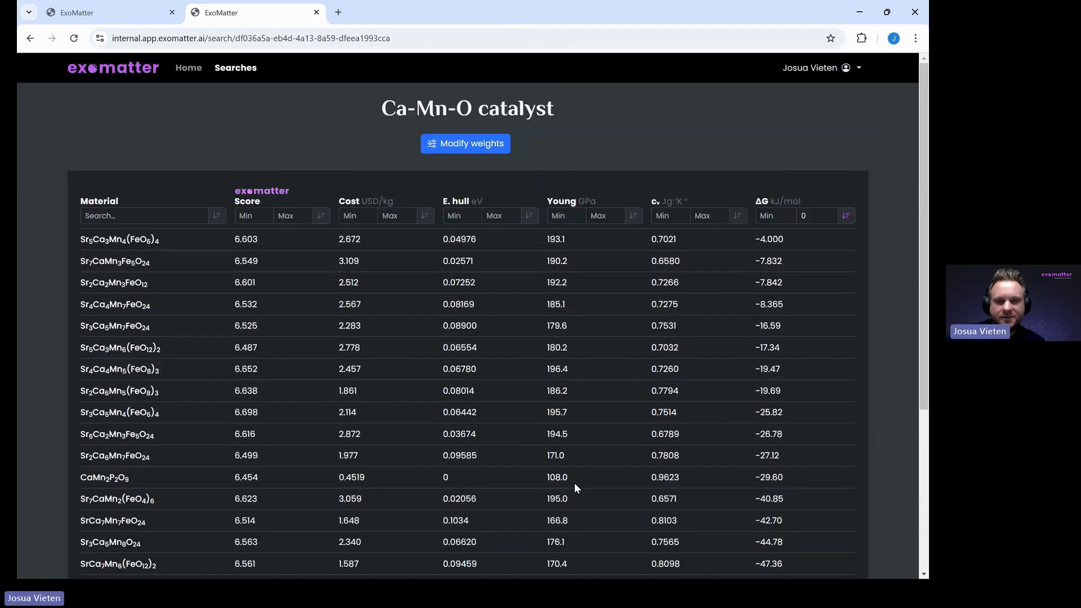
pyautogui.scroll(-4, 575, 482)
pyautogui.scroll(2, 574, 482)
pyautogui.scroll(1, 575, 484)
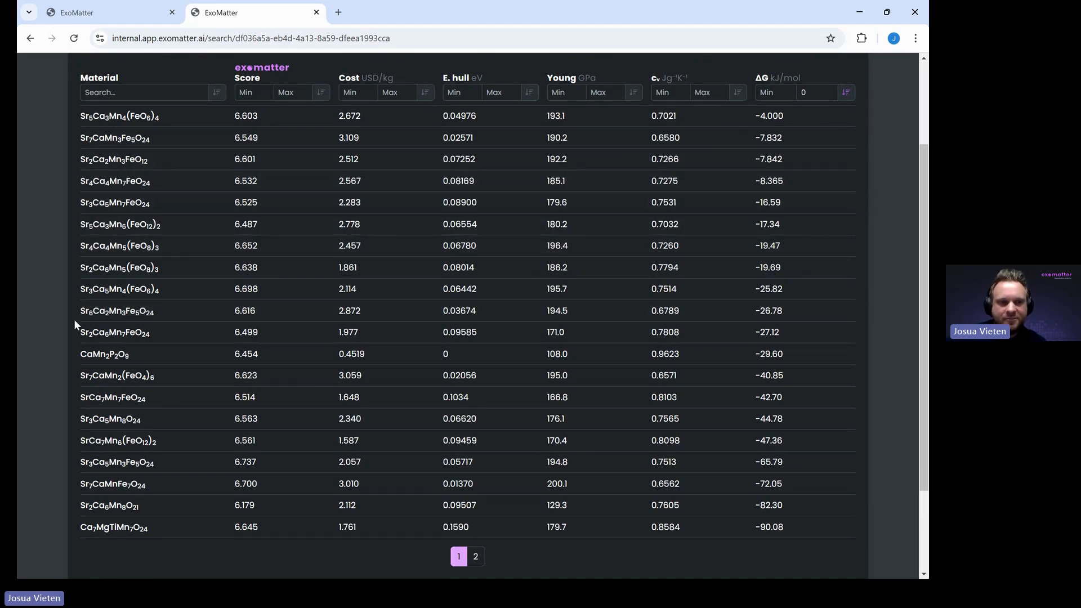
pyautogui.scroll(-1, 47, 422)
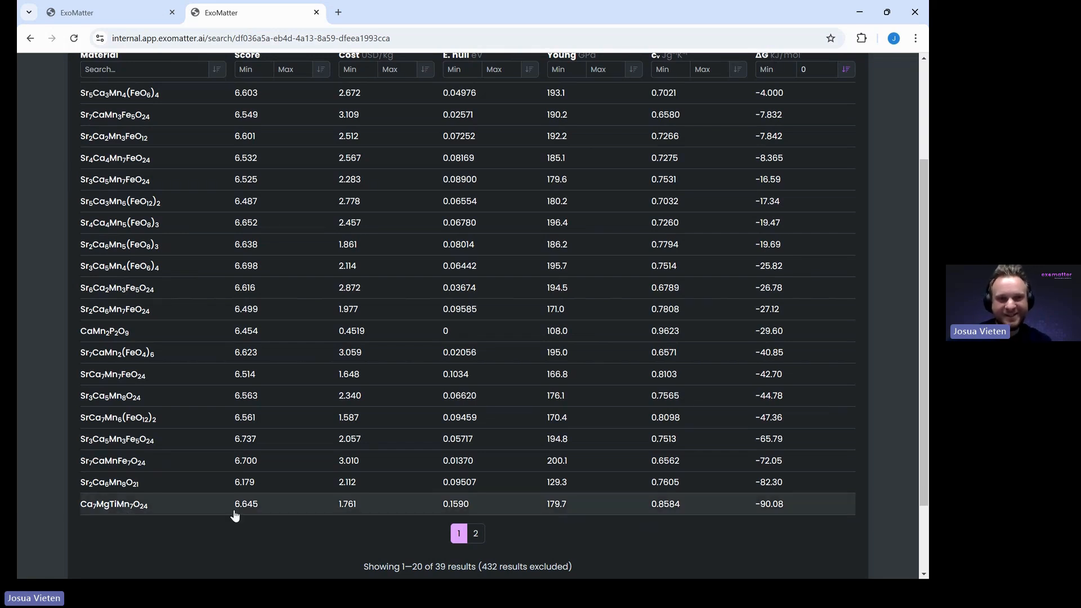
pyautogui.scroll(3, 235, 516)
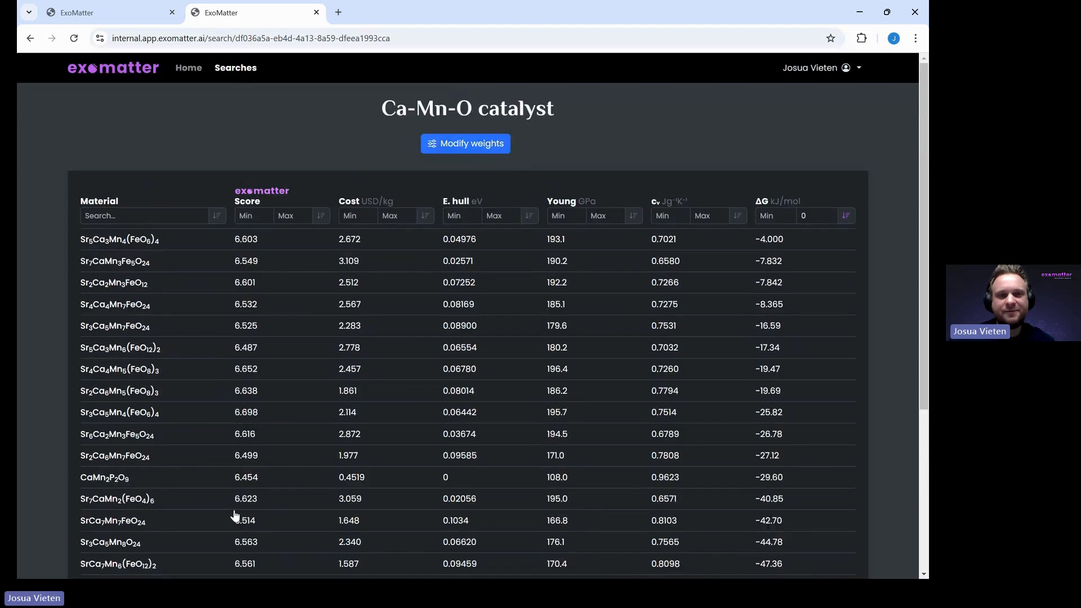